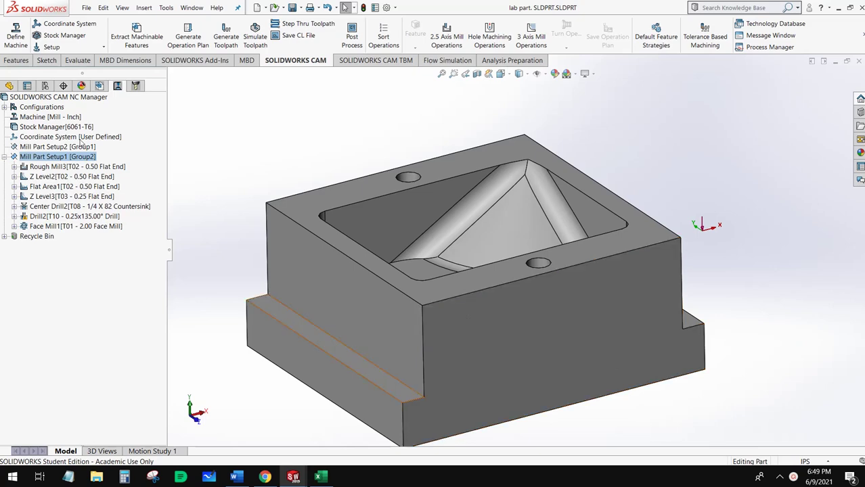
# - Preview the face mill toolpath on the programmed part, inspect its geometry and switch to the lab part1 document
pyautogui.moveTo(73, 213)
pyautogui.moveTo(72, 229)
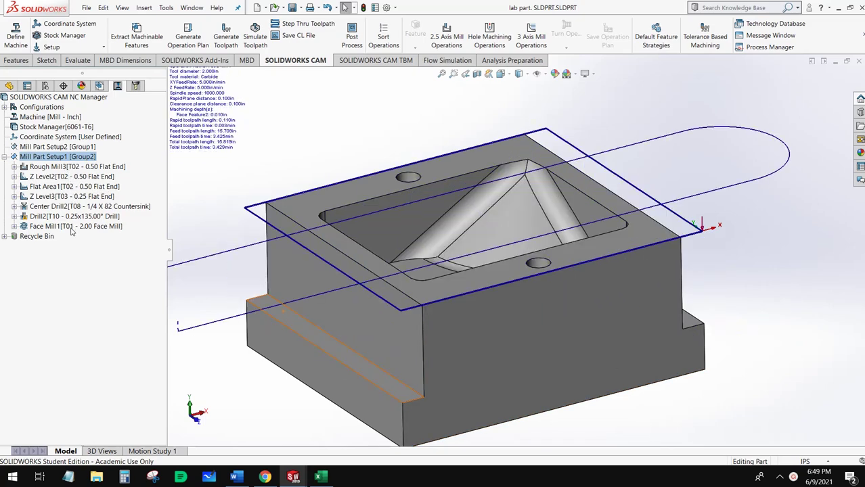
pyautogui.moveTo(771, 368); pyautogui.dragTo(629, 407, button='middle')
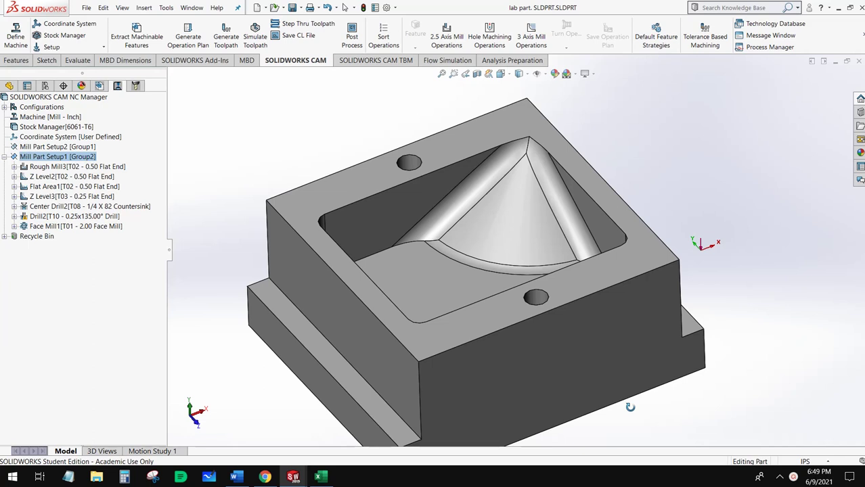
pyautogui.moveTo(629, 407); pyautogui.dragTo(626, 405, button='middle')
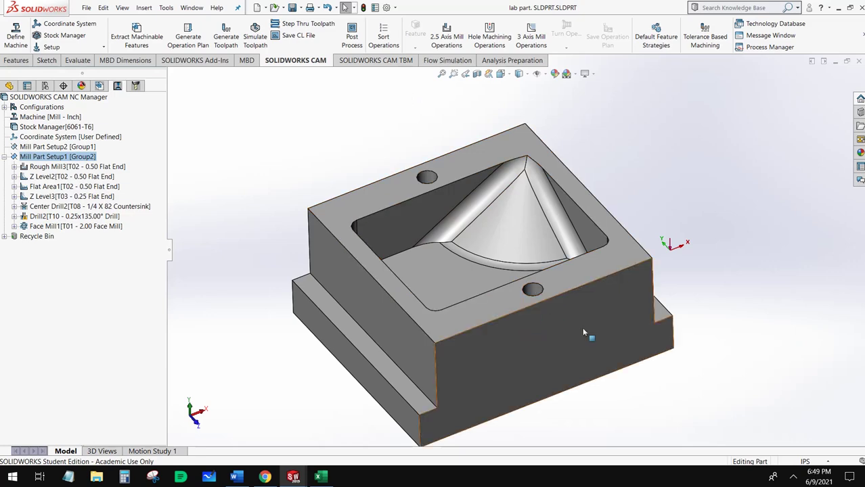
pyautogui.moveTo(583, 332); pyautogui.dragTo(552, 342, button='middle')
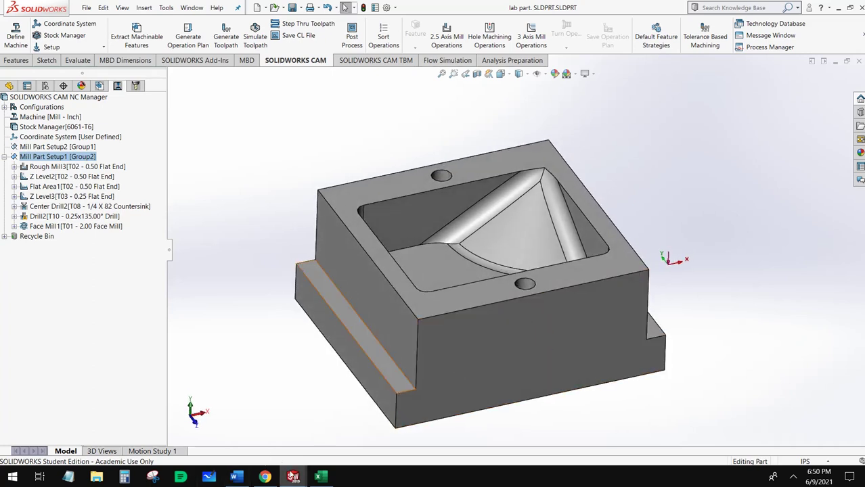
pyautogui.moveTo(292, 476)
pyautogui.click(312, 443)
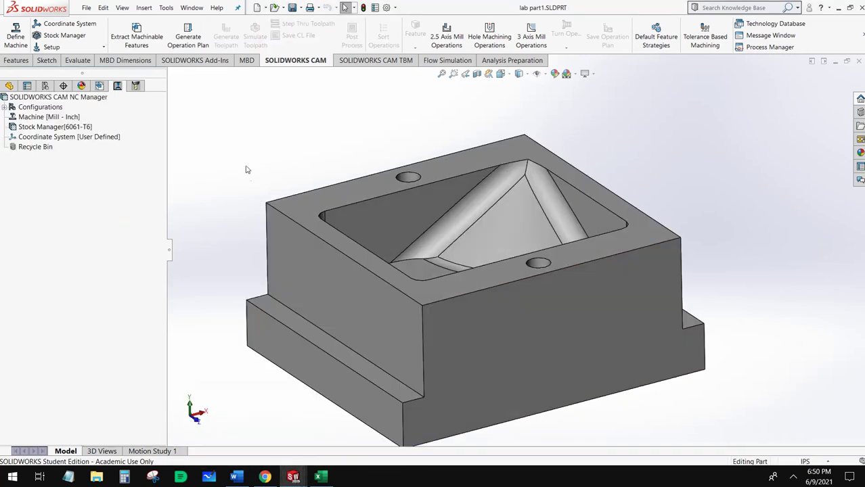
# - Examine the side ledges, front face, holes and top pocket of the unprogrammed block
pyautogui.moveTo(267, 252); pyautogui.dragTo(422, 286, button='middle')
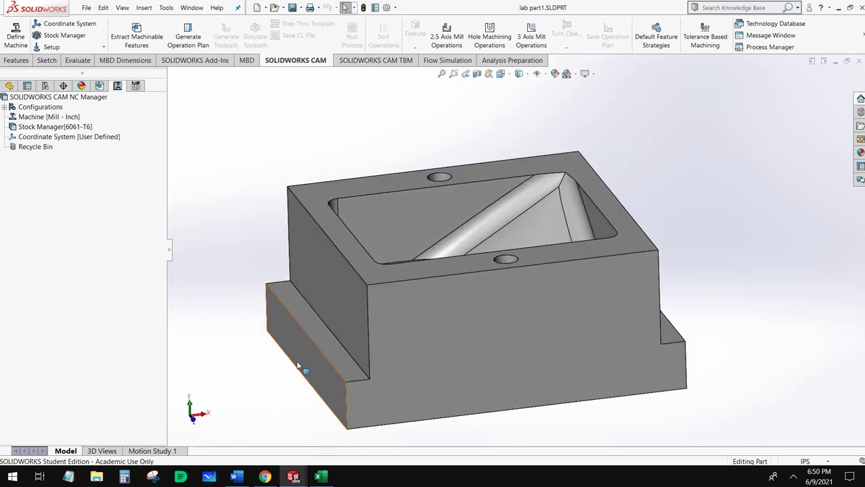
pyautogui.click(340, 364)
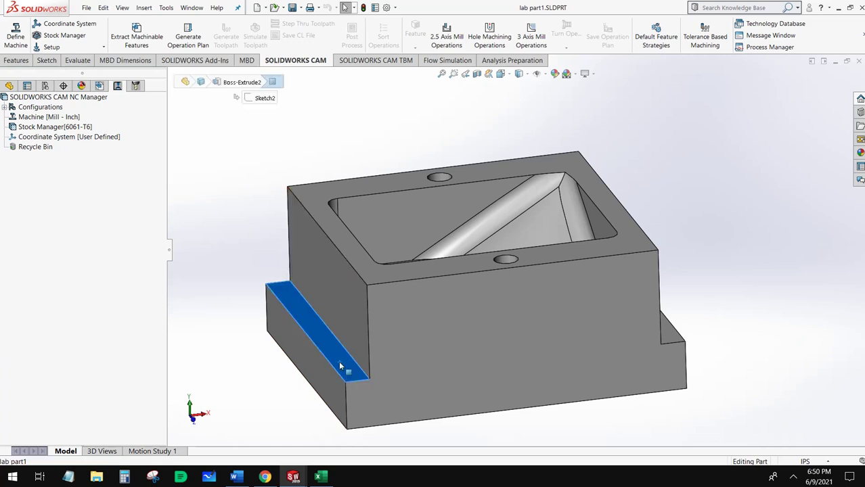
pyautogui.click(333, 389)
pyautogui.click(415, 417)
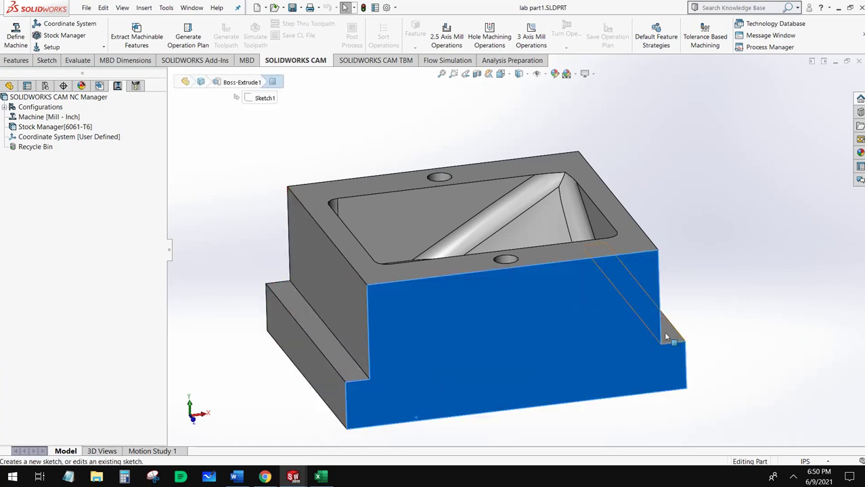
pyautogui.click(667, 331)
pyautogui.click(312, 340)
pyautogui.click(316, 333)
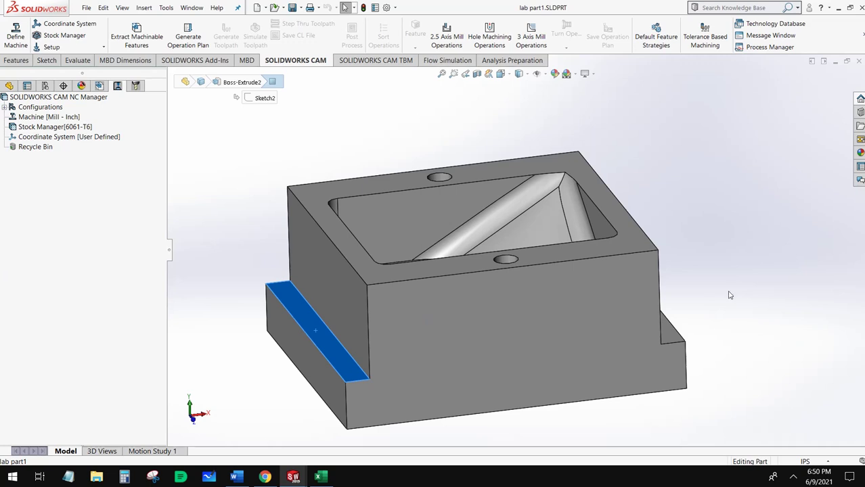
pyautogui.scroll(1, 311, 313)
pyautogui.click(275, 289)
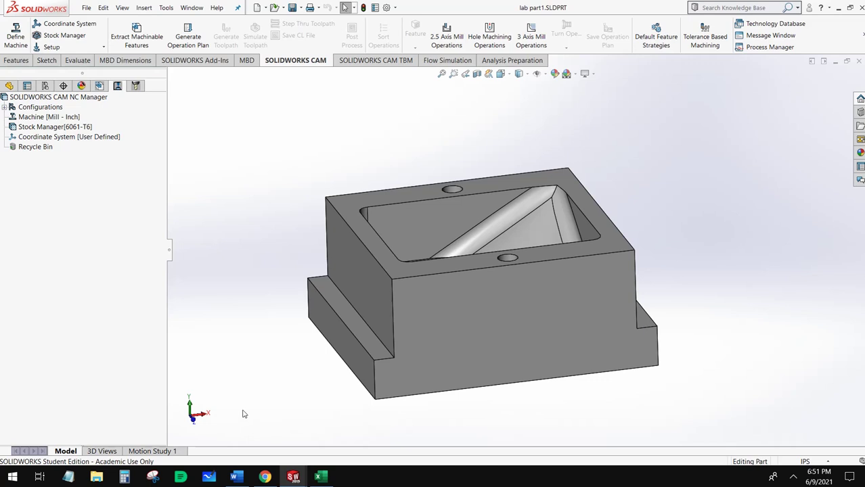
pyautogui.scroll(1, 728, 261)
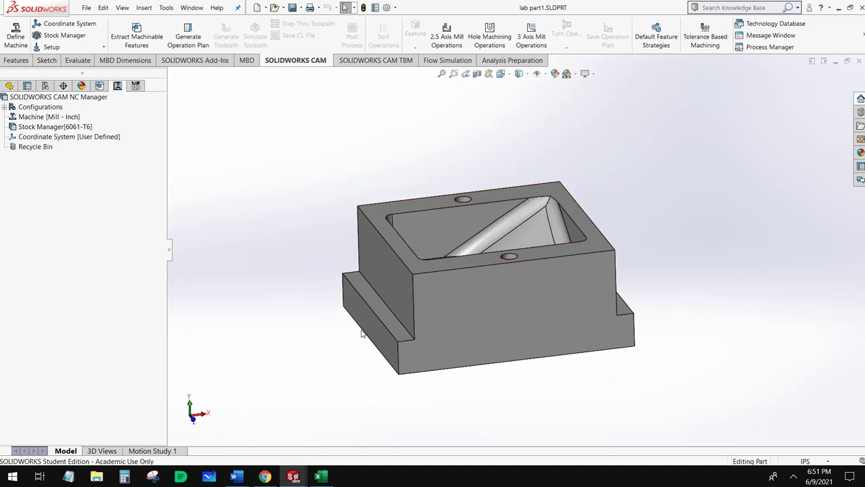
pyautogui.moveTo(239, 368); pyautogui.dragTo(213, 375, button='middle')
pyautogui.moveTo(472, 342); pyautogui.dragTo(405, 333, button='middle')
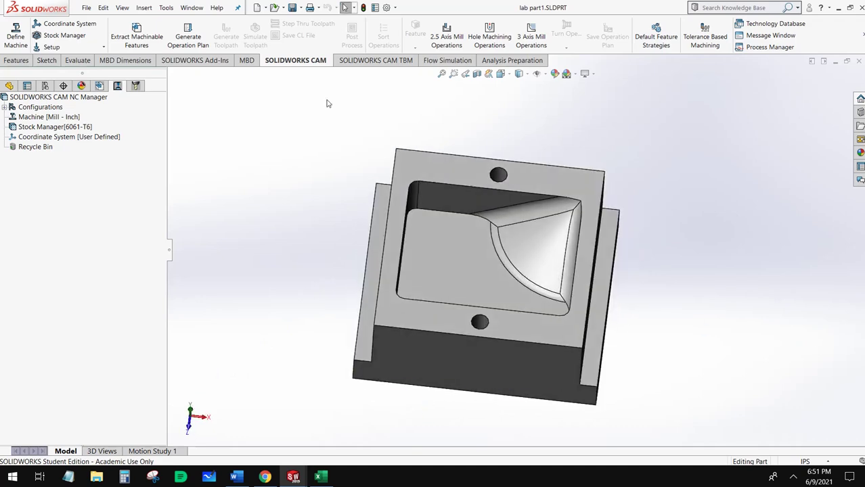
pyautogui.moveTo(592, 370); pyautogui.dragTo(356, 248, button='middle')
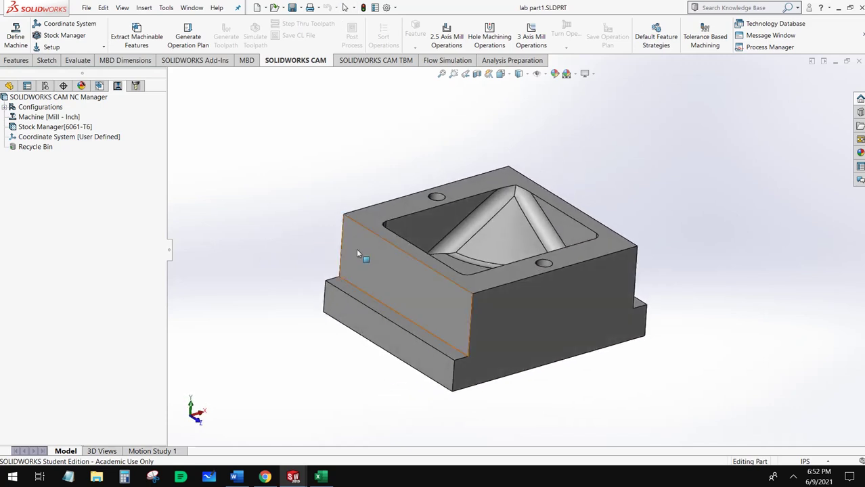
# - Review the machine definition and accept Mill - Inch with the MANF 2000 TOOL CRIB
pyautogui.click(17, 38)
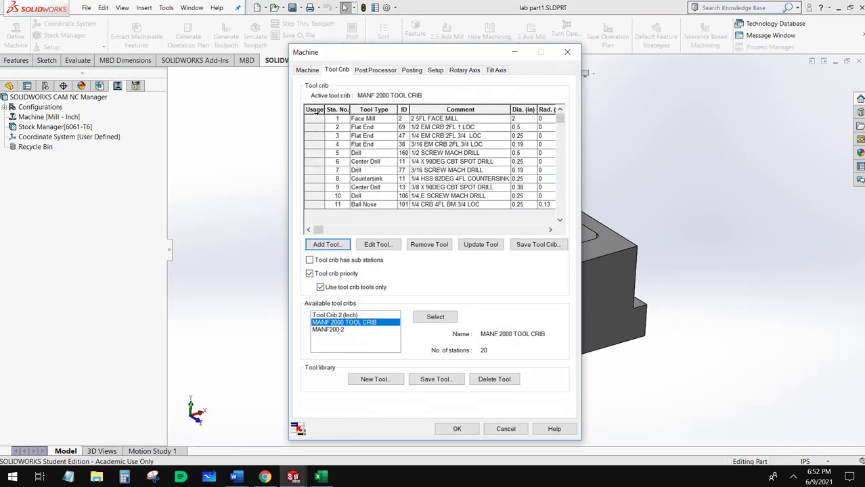
pyautogui.click(298, 72)
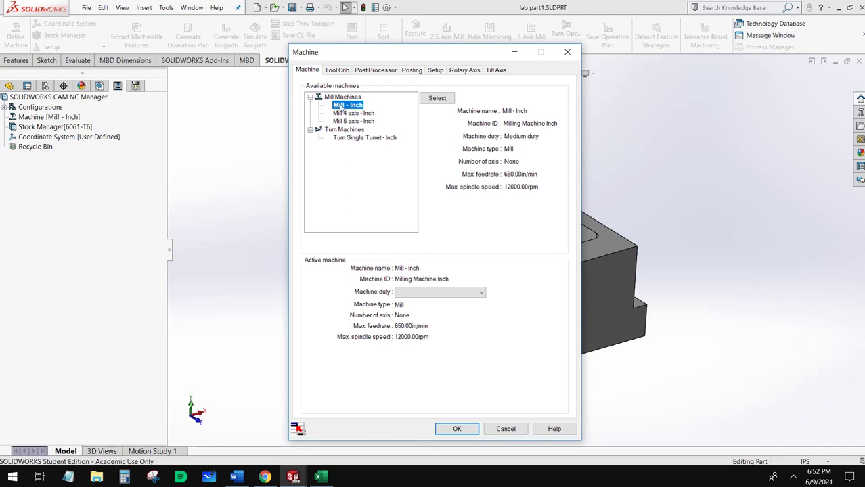
pyautogui.click(336, 70)
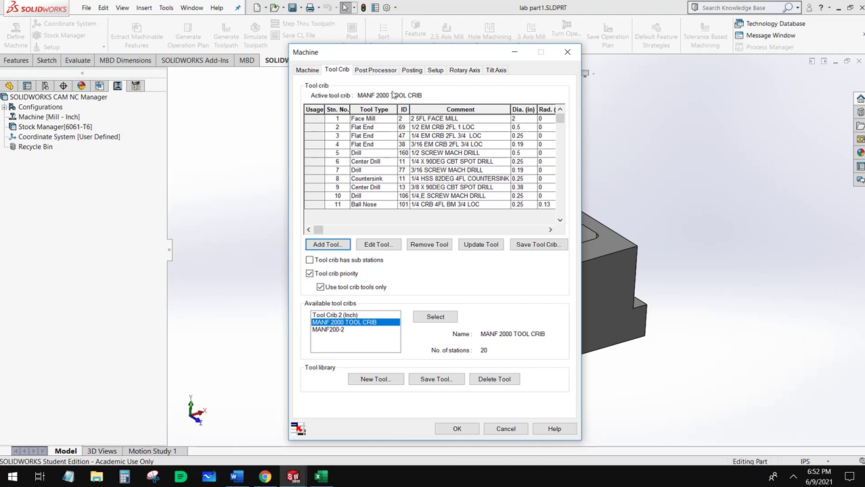
pyautogui.click(457, 429)
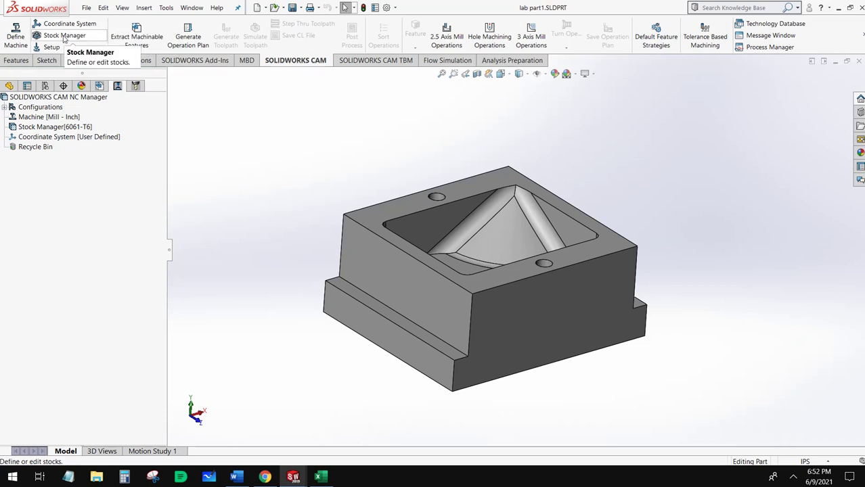
# - Open the stock definition and examine the bounding-box stock above the part's top face and beside its ledges
pyautogui.click(64, 38)
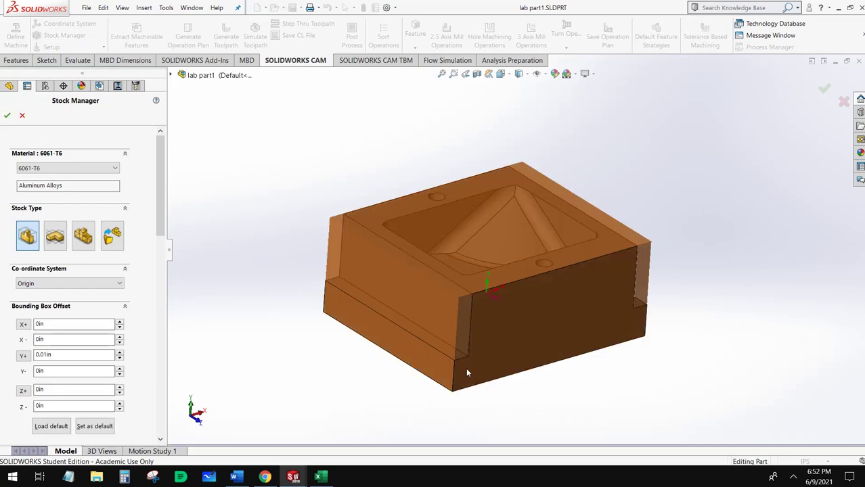
pyautogui.moveTo(467, 373); pyautogui.dragTo(415, 348, button='middle')
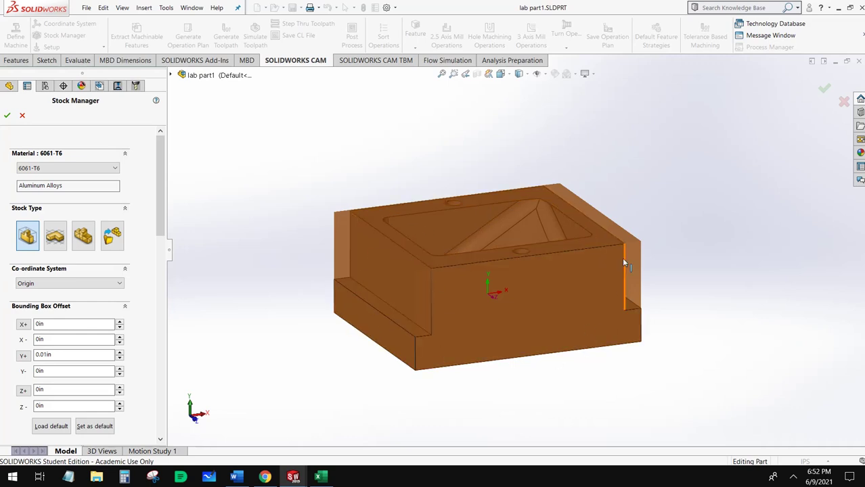
pyautogui.scroll(-3, 534, 225)
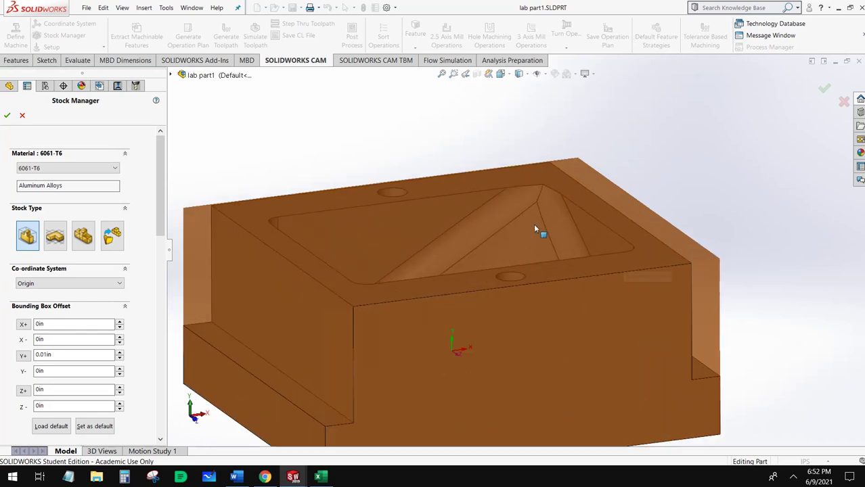
pyautogui.moveTo(534, 332); pyautogui.dragTo(473, 308, button='middle')
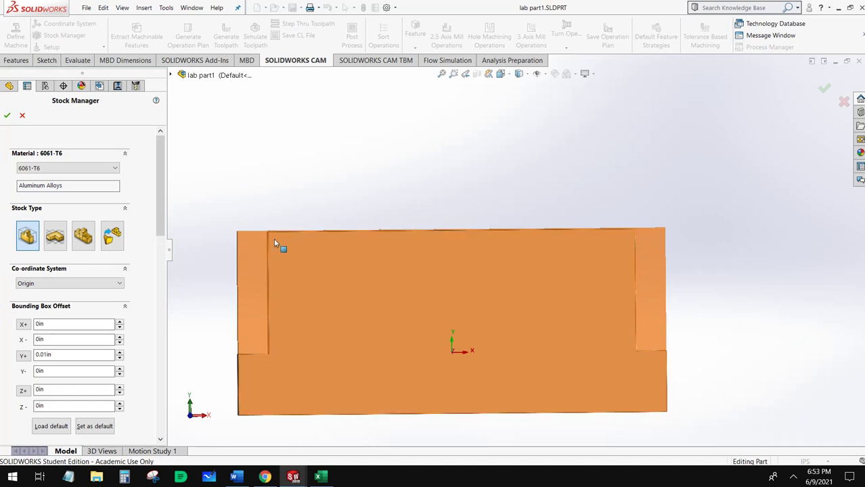
pyautogui.scroll(3, 278, 238)
pyautogui.scroll(-8, 369, 236)
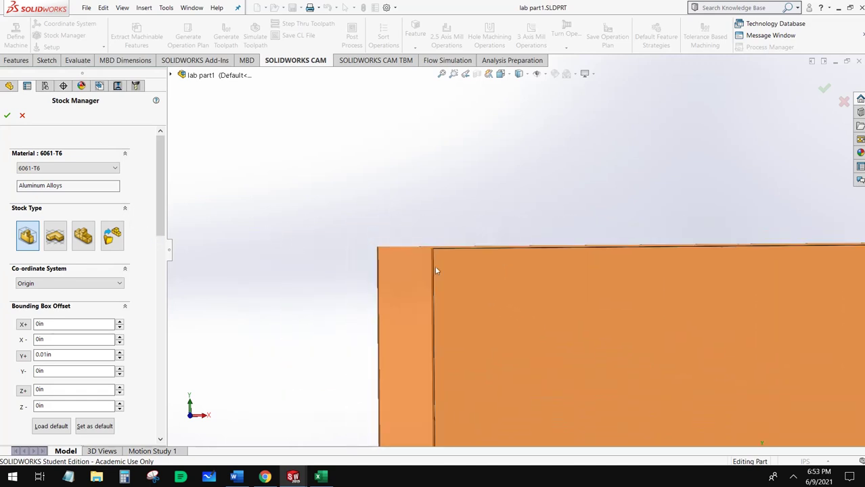
pyautogui.scroll(-4, 449, 255)
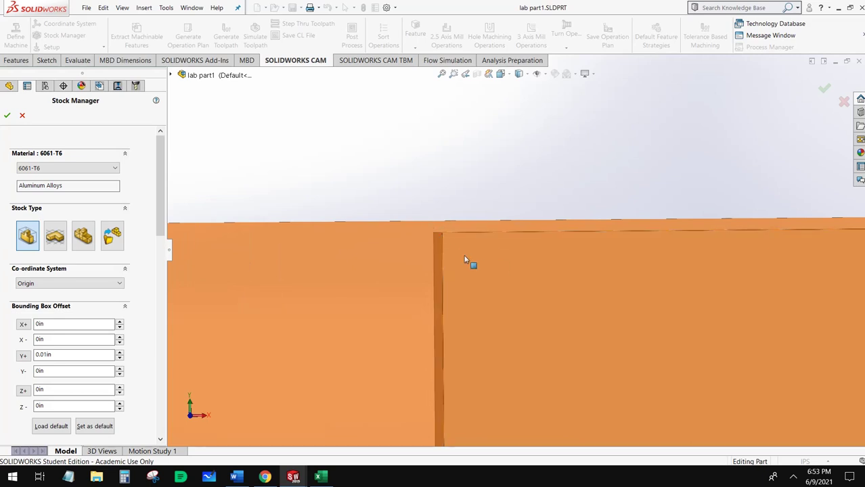
pyautogui.scroll(3, 466, 258)
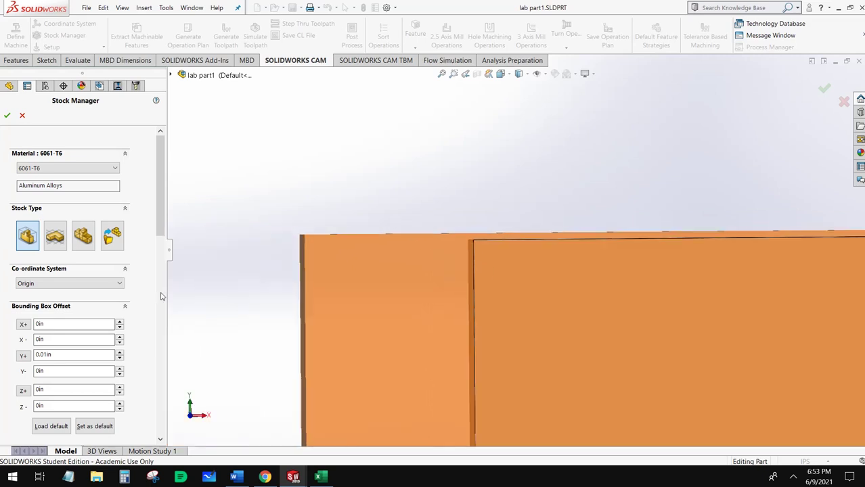
# - Check the Y+ bounding box offset and inspect the whole stock block around the part
pyautogui.click(59, 355)
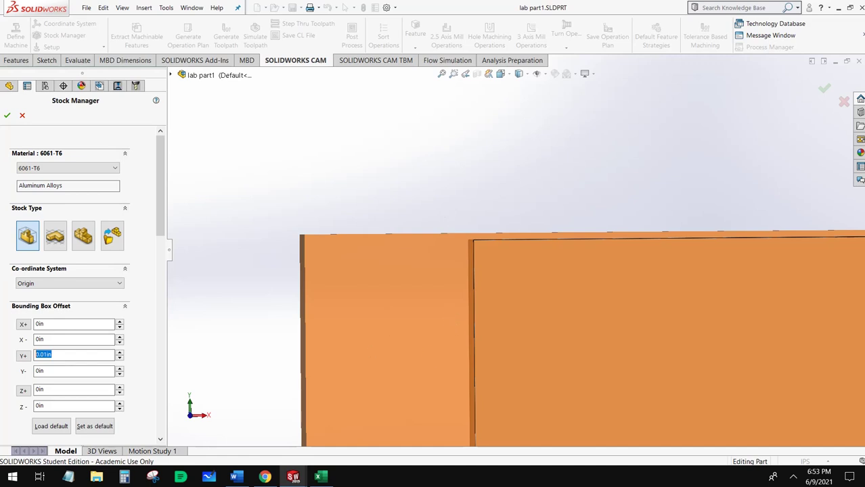
pyautogui.scroll(1, 358, 59)
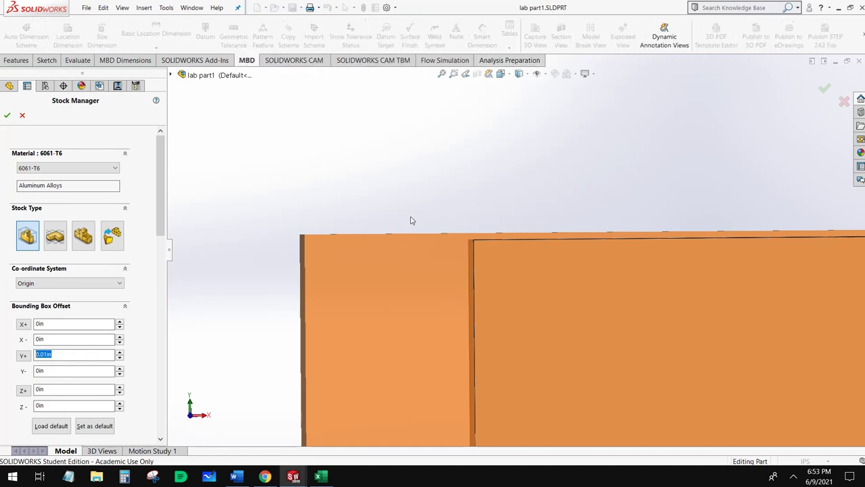
pyautogui.scroll(8, 414, 220)
pyautogui.scroll(3, 419, 270)
pyautogui.scroll(3, 578, 272)
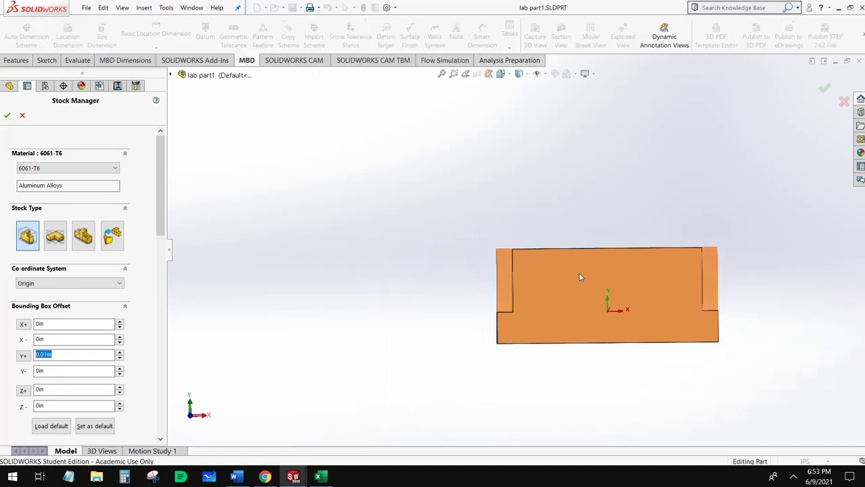
pyautogui.moveTo(578, 272); pyautogui.dragTo(605, 292, button='middle')
pyautogui.scroll(-2, 605, 293)
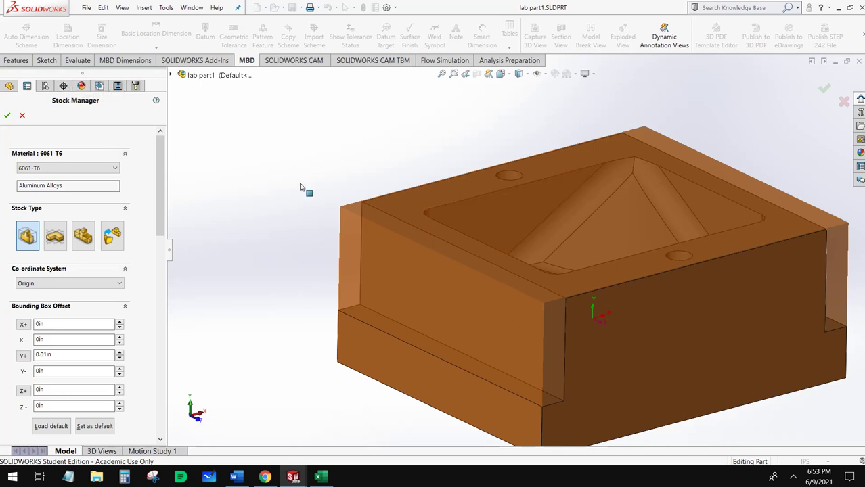
# - Keep Origin as the stock's coordinate system, inspect the stock from the sides and accept the 6061-T6 bounding-box stock
pyautogui.click(69, 285)
pyautogui.click(66, 296)
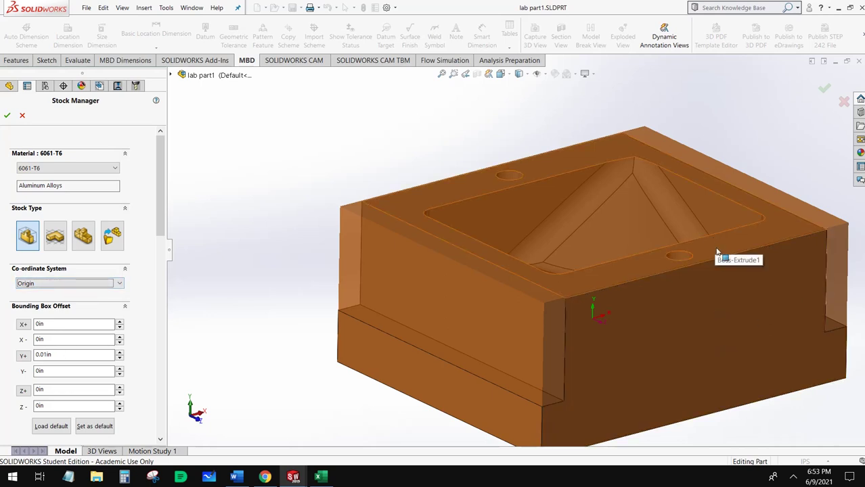
pyautogui.moveTo(643, 336); pyautogui.dragTo(585, 291, button='middle')
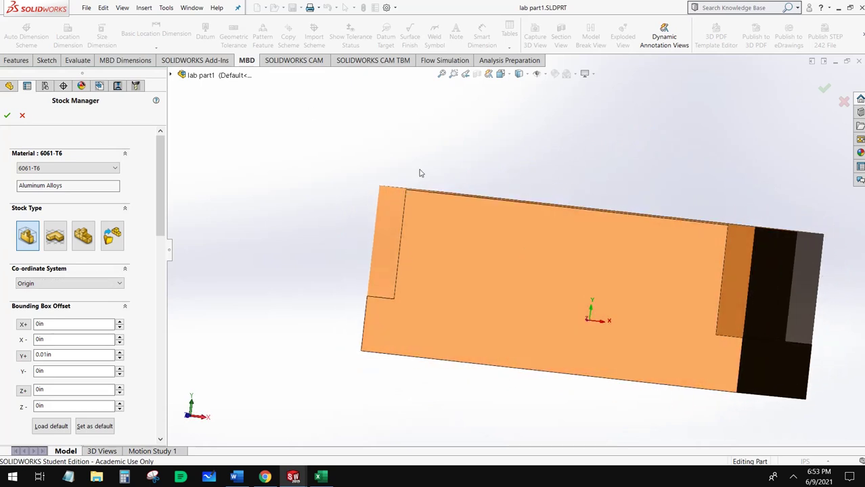
pyautogui.moveTo(414, 255)
pyautogui.mouseDown(button='middle')
pyautogui.moveTo(403, 245)
pyautogui.moveTo(404, 265)
pyautogui.mouseUp(button='middle')
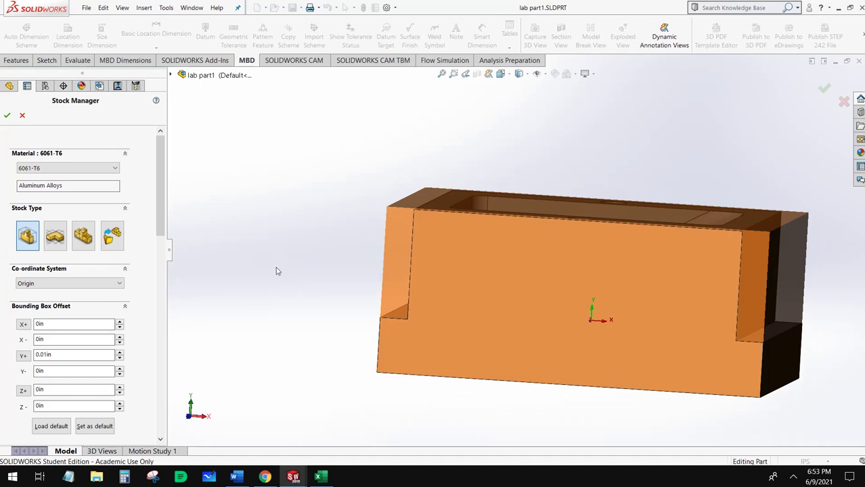
pyautogui.moveTo(261, 265); pyautogui.dragTo(274, 311, button='middle')
pyautogui.scroll(1, 275, 311)
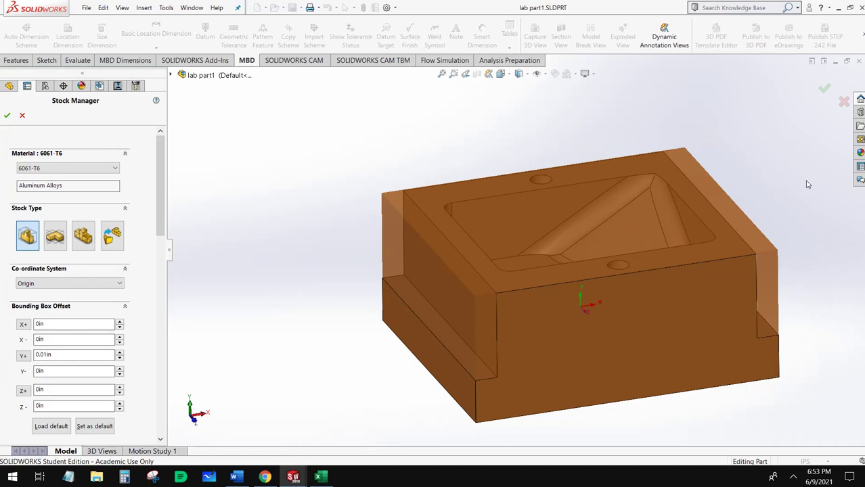
pyautogui.rightClick(778, 253)
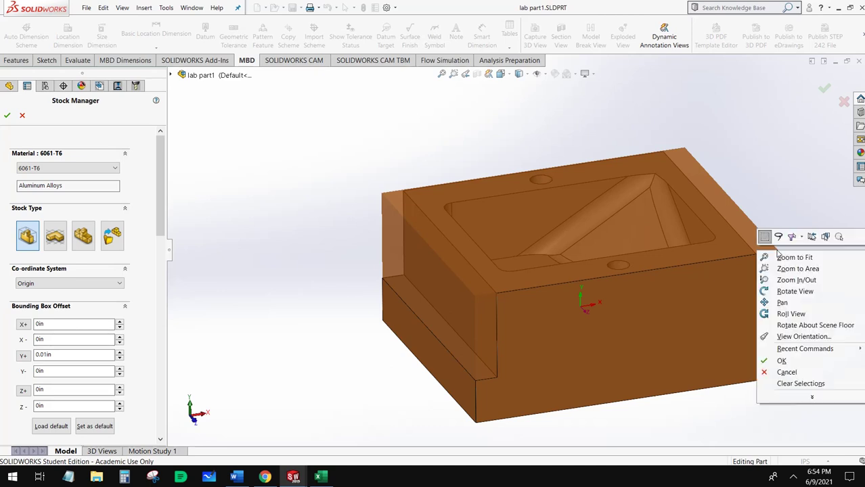
pyautogui.press('Escape')
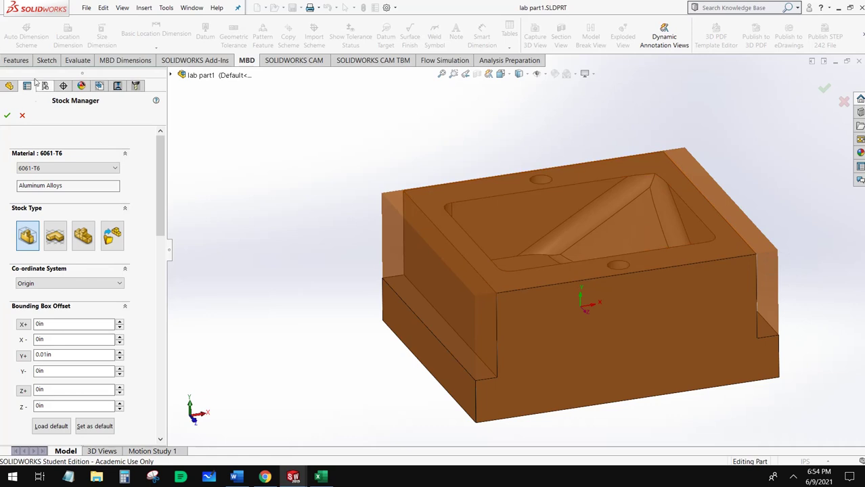
pyautogui.click(7, 115)
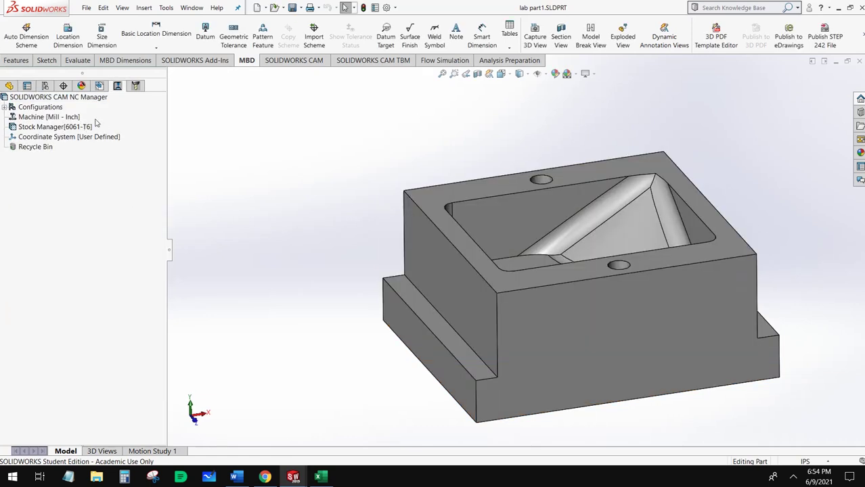
# - Review the fixture coordinate system's stock bounding box vertex origin and its X and Y axis edges, and accept it
pyautogui.click(314, 62)
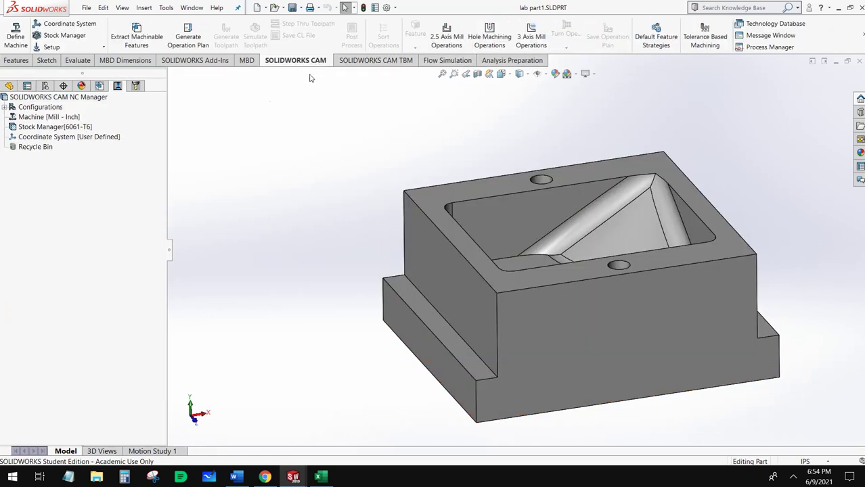
pyautogui.click(62, 27)
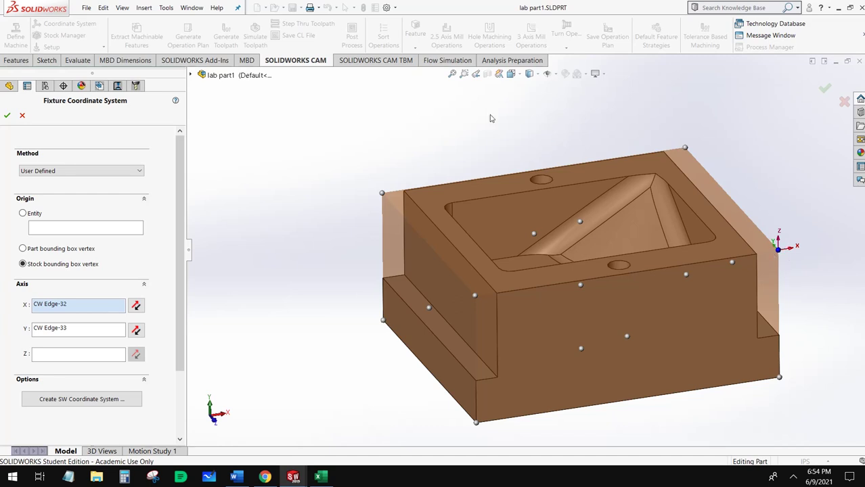
pyautogui.moveTo(449, 85); pyautogui.dragTo(366, 166, button='middle')
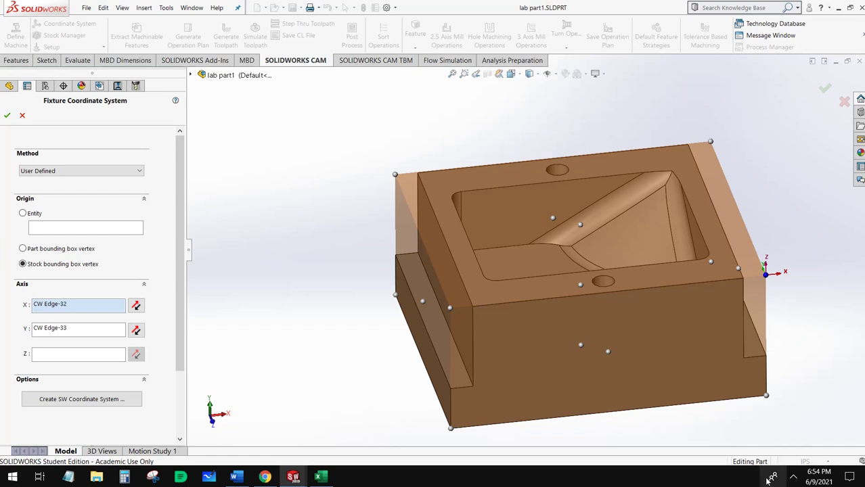
pyautogui.click(82, 305)
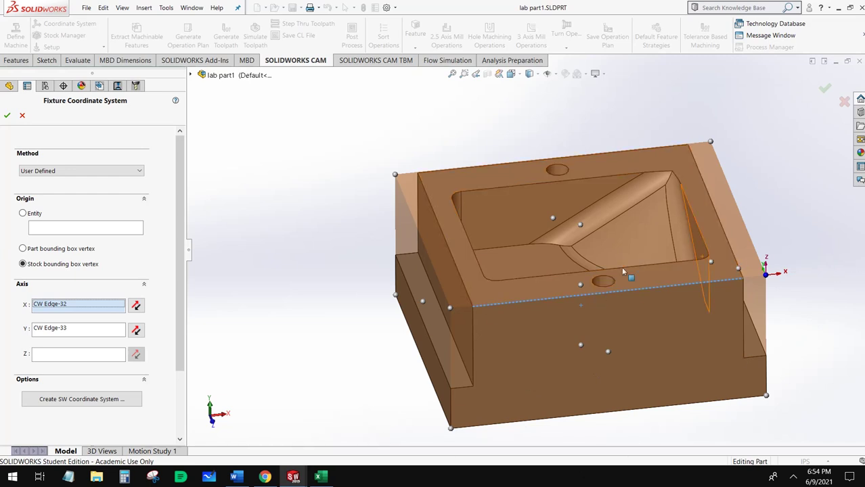
pyautogui.click(79, 331)
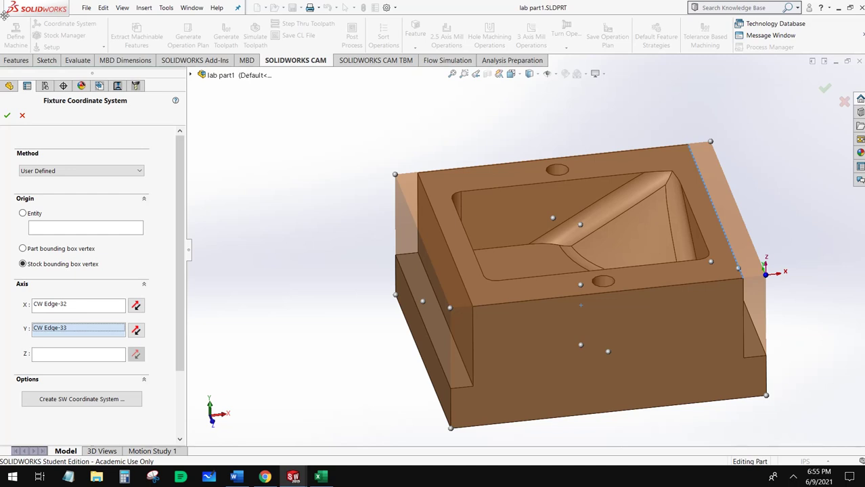
pyautogui.click(6, 116)
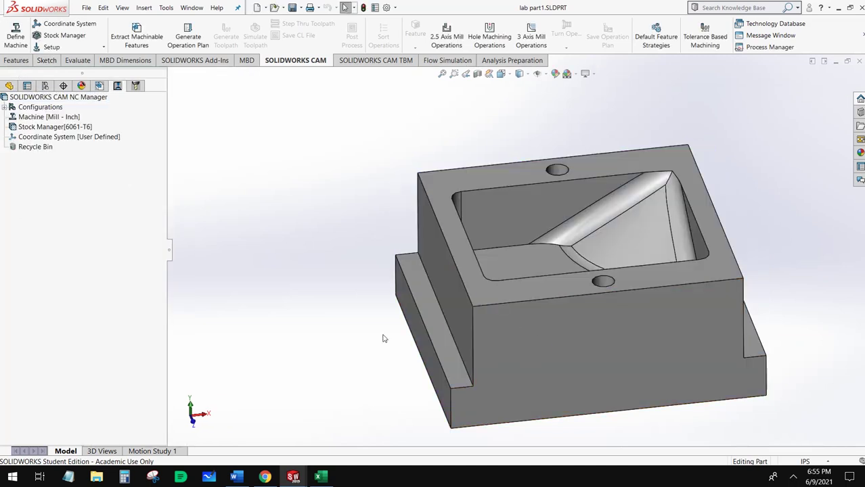
# - Create a mill setup that takes its machining direction from the block's top face
pyautogui.moveTo(383, 338); pyautogui.dragTo(374, 306, button='middle')
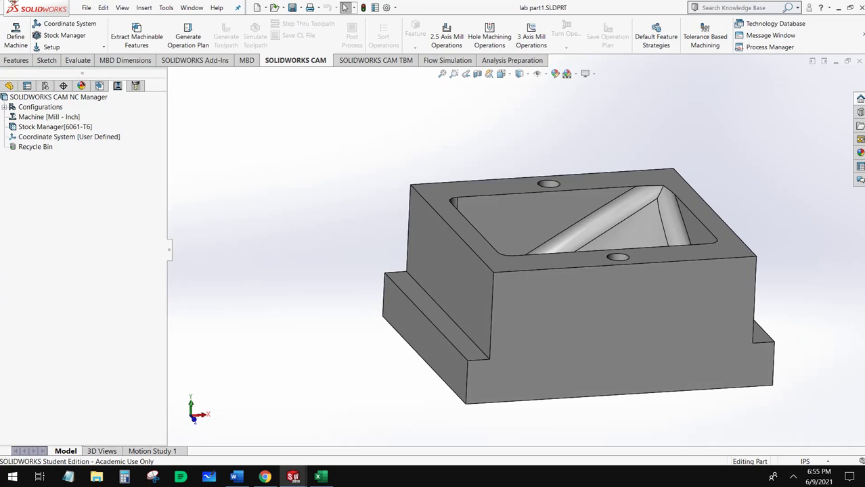
pyautogui.click(61, 49)
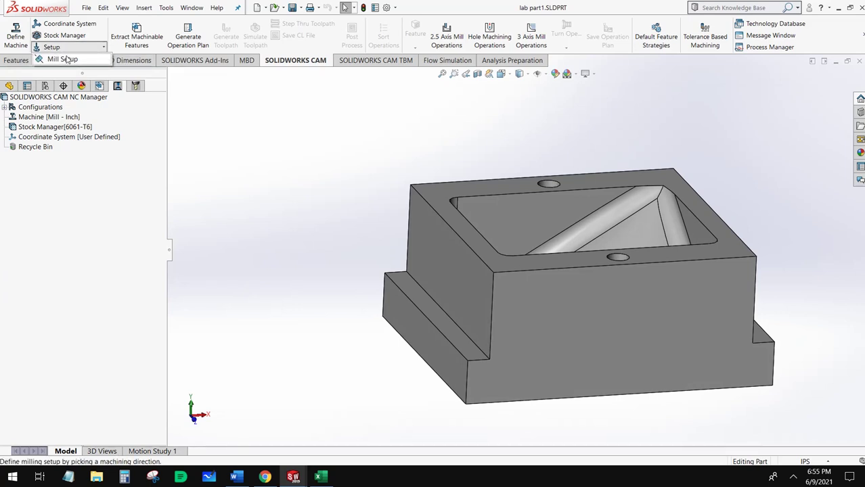
pyautogui.click(63, 59)
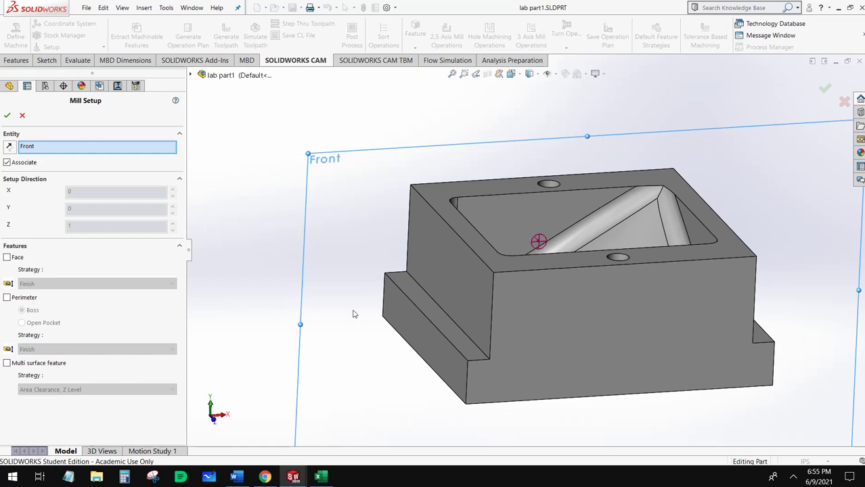
pyautogui.click(436, 198)
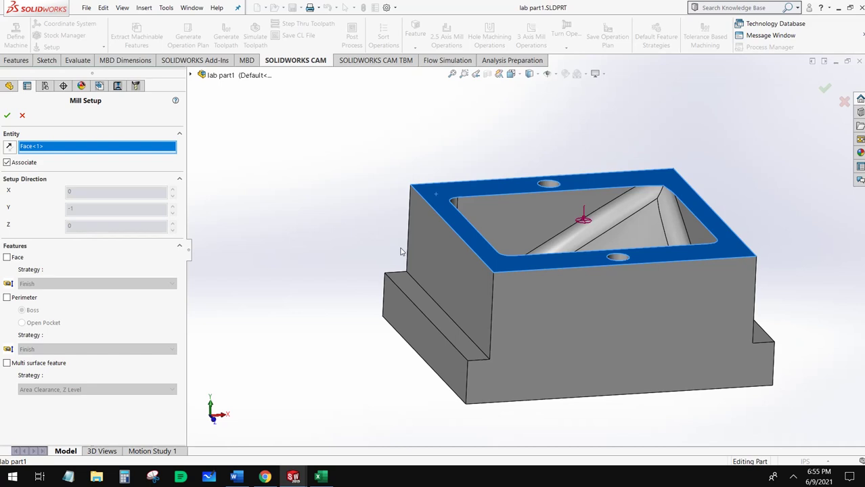
pyautogui.click(8, 117)
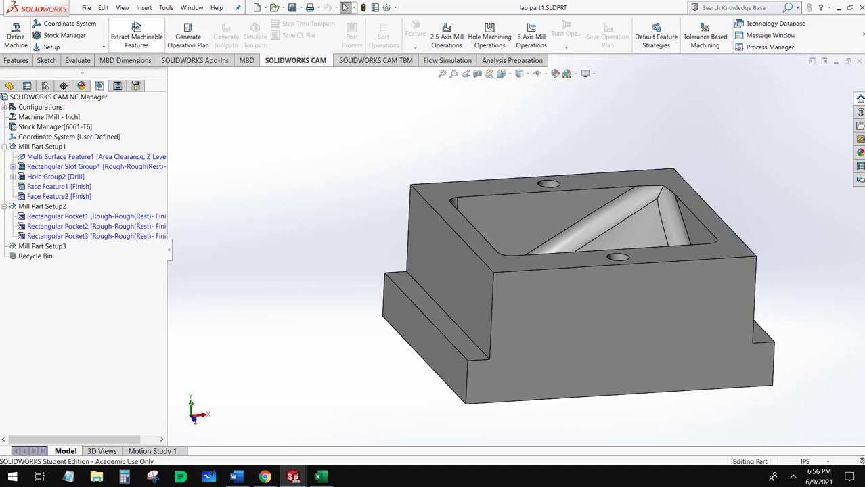
# - Extract the part's machinable features automatically and generate the operation plan with its toolpaths
pyautogui.click(135, 30)
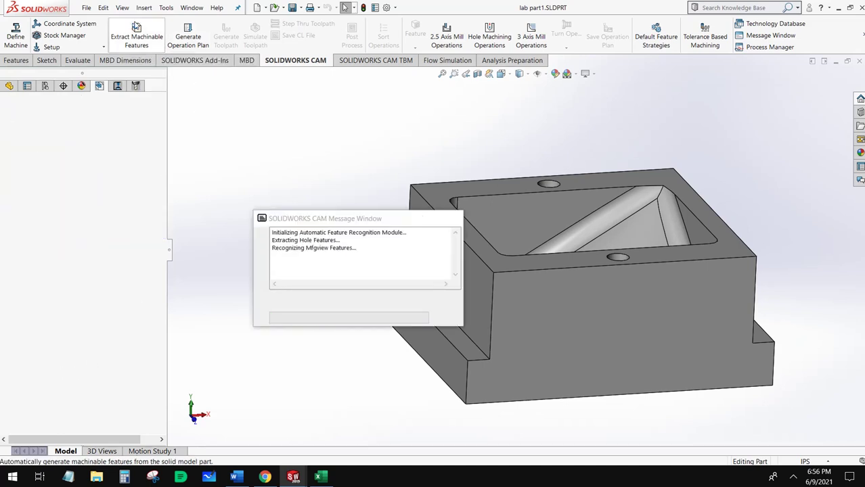
pyautogui.click(187, 27)
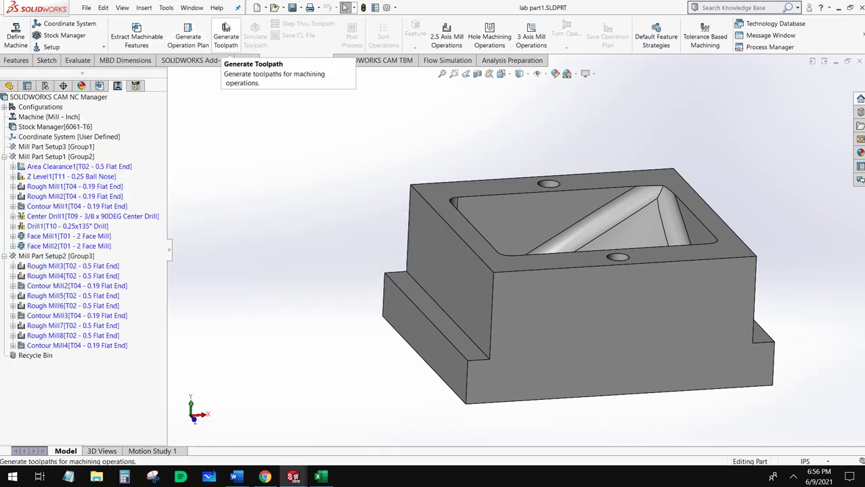
pyautogui.click(226, 27)
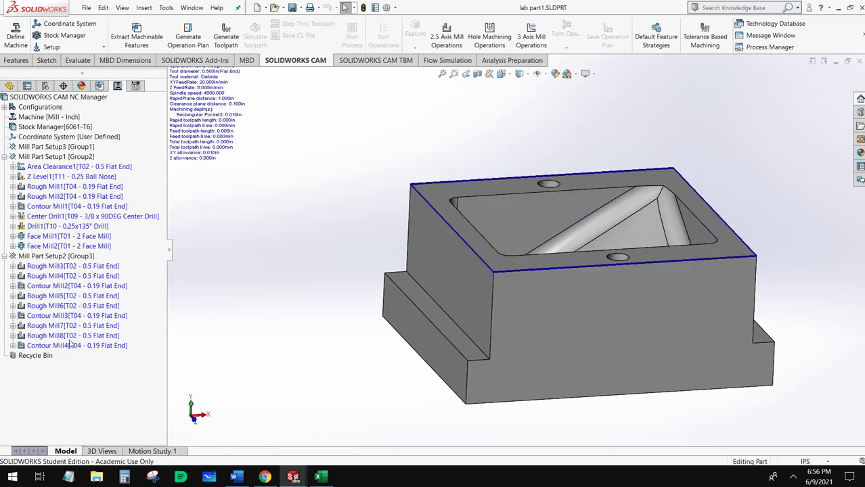
pyautogui.click(227, 34)
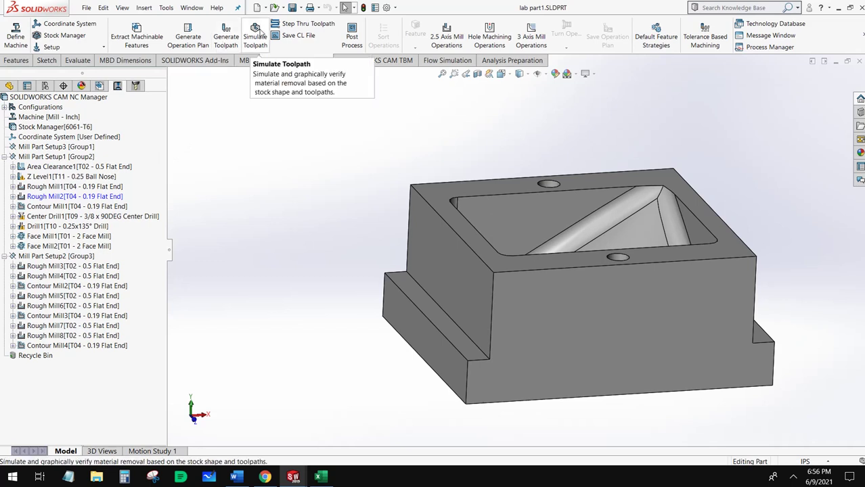
# - Simulate the generated toolpaths on the stock, watch the Area Clearance cut up close and end the simulation
pyautogui.click(257, 34)
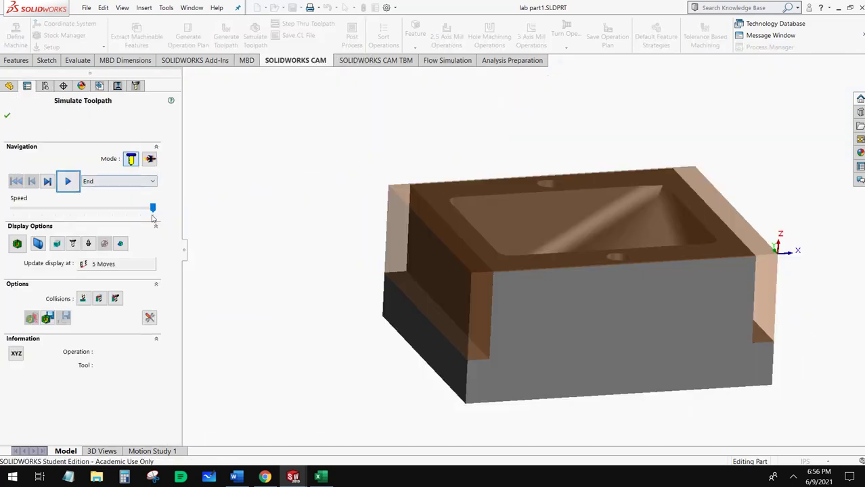
pyautogui.click(68, 181)
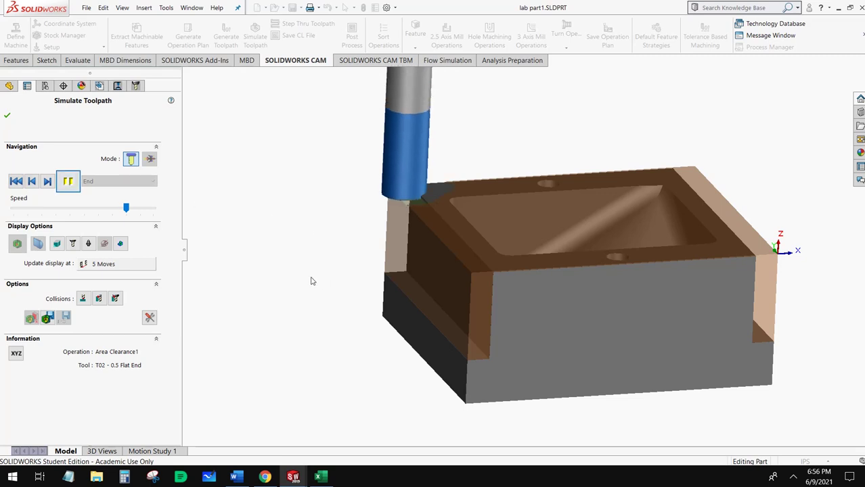
pyautogui.moveTo(294, 257); pyautogui.dragTo(384, 316, button='middle')
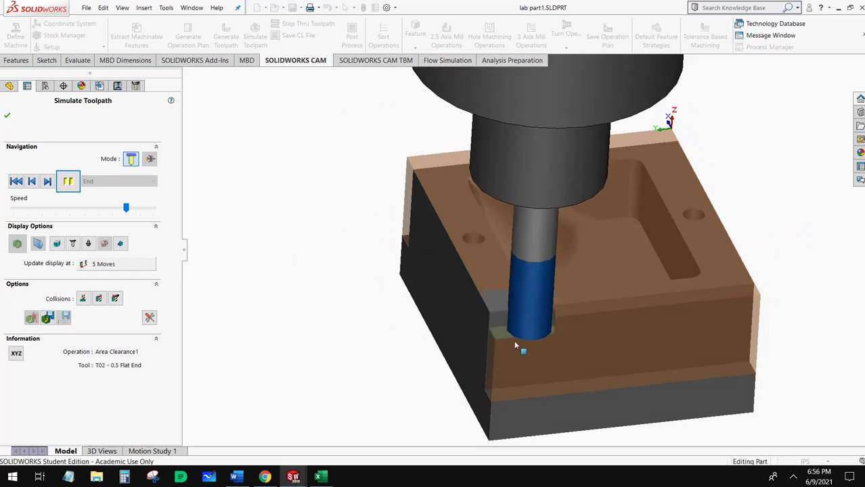
pyautogui.scroll(-3, 507, 311)
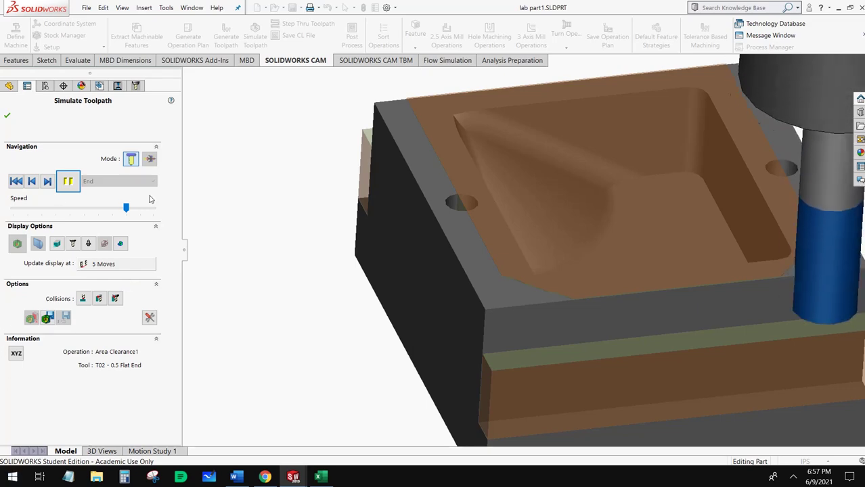
pyautogui.click(7, 115)
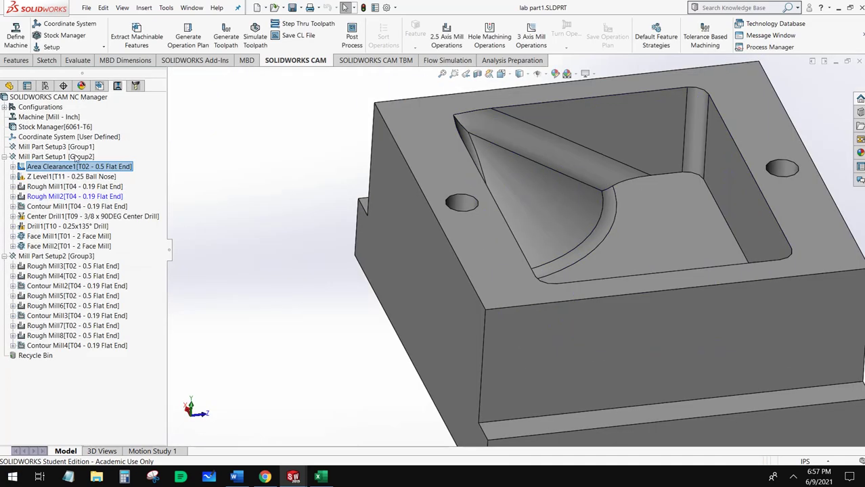
# - Delete all operations under Mill Part Setup1, from Area Clearance1 to Face Mill2
pyautogui.click(70, 170)
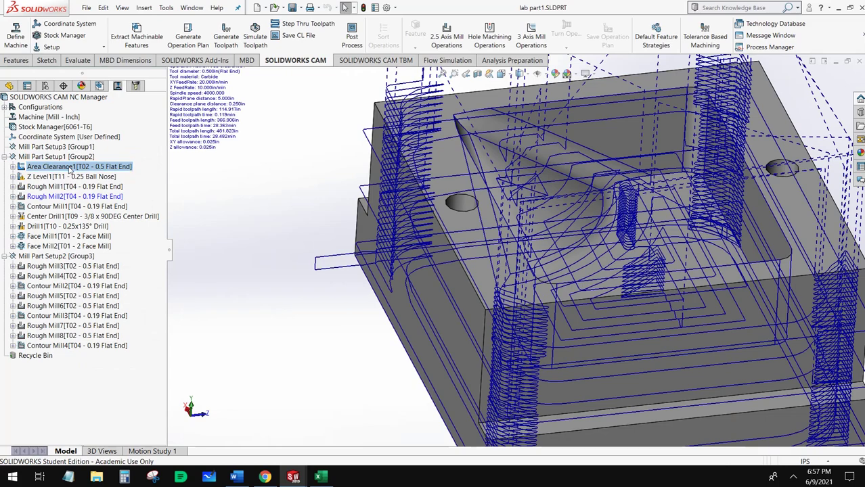
pyautogui.keyDown('ctrl'); pyautogui.click(55, 248); pyautogui.keyUp('ctrl')
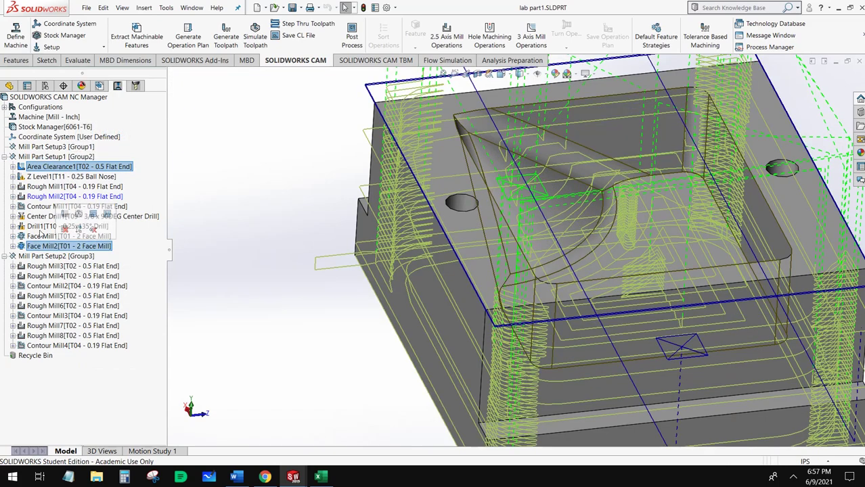
pyautogui.keyDown('ctrl'); pyautogui.click(42, 235); pyautogui.keyUp('ctrl')
pyautogui.keyDown('ctrl'); pyautogui.click(40, 226); pyautogui.keyUp('ctrl')
pyautogui.keyDown('ctrl'); pyautogui.click(38, 216); pyautogui.keyUp('ctrl')
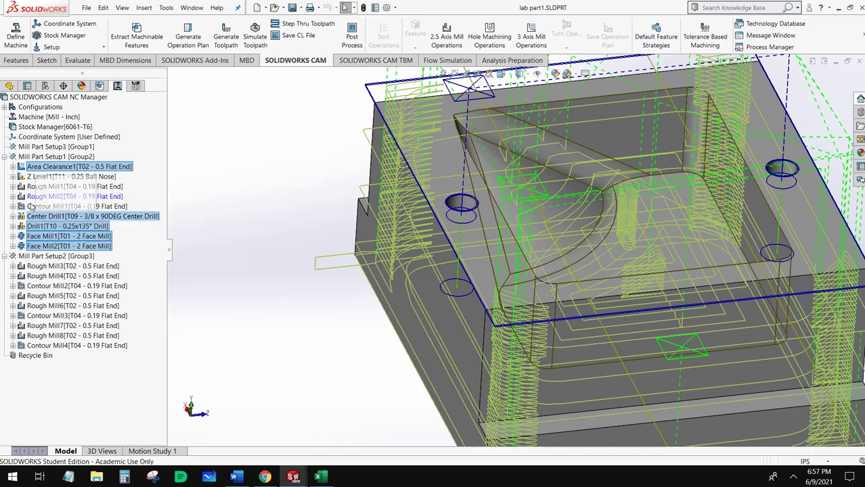
pyautogui.keyDown('ctrl'); pyautogui.click(34, 206); pyautogui.keyUp('ctrl')
pyautogui.keyDown('ctrl'); pyautogui.click(32, 196); pyautogui.keyUp('ctrl')
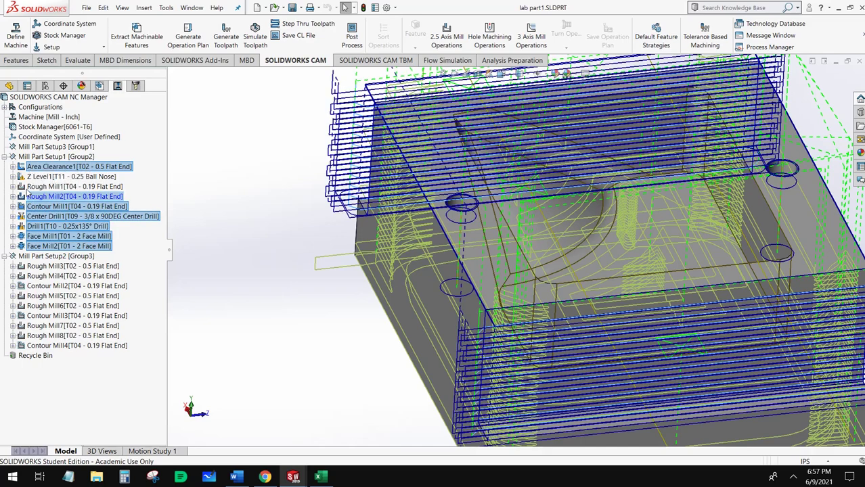
pyautogui.keyDown('ctrl'); pyautogui.click(31, 186); pyautogui.keyUp('ctrl')
pyautogui.keyDown('ctrl'); pyautogui.click(35, 177); pyautogui.keyUp('ctrl')
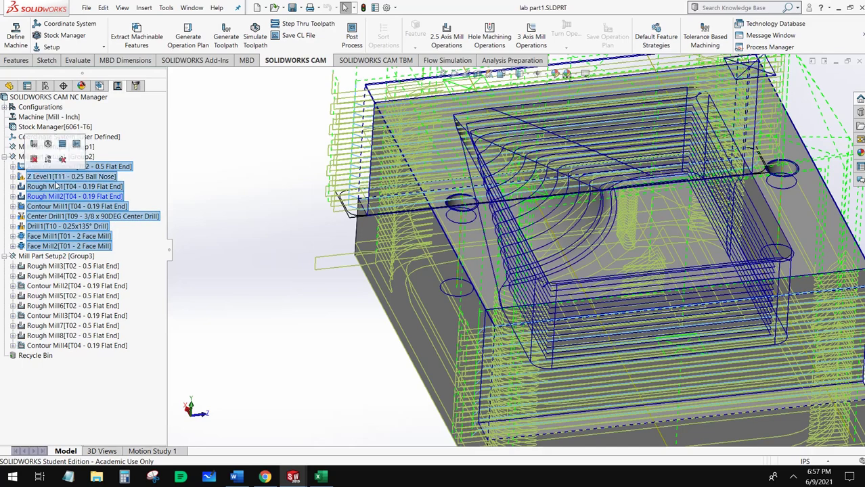
pyautogui.rightClick(60, 190)
pyautogui.click(103, 272)
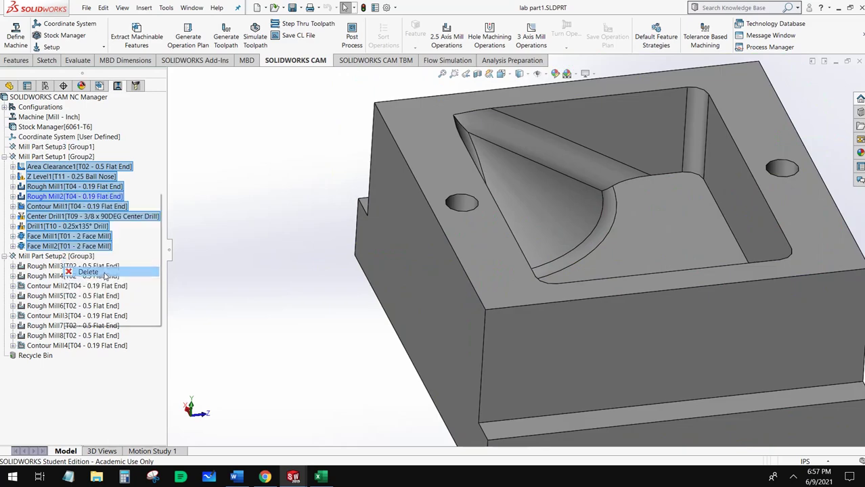
pyautogui.click(469, 263)
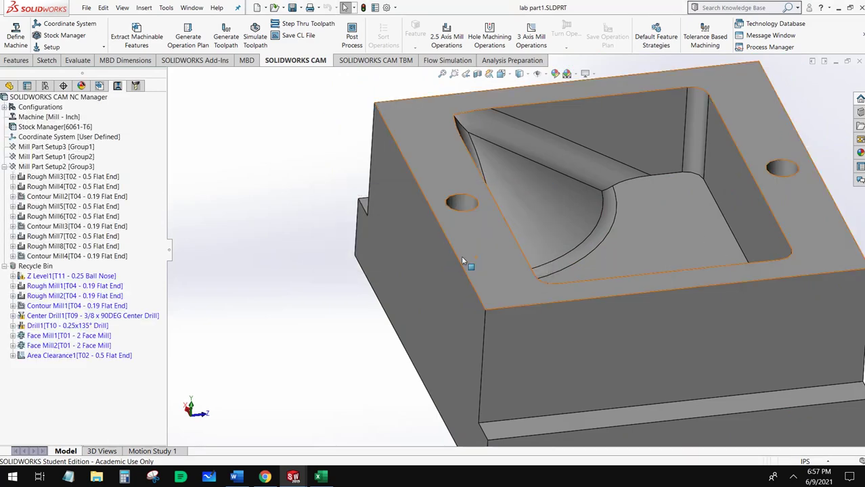
# - Delete Mill Part Setup3 and Mill Part Setup2 with their dependent operations, and collapse the Recycle Bin
pyautogui.click(81, 168)
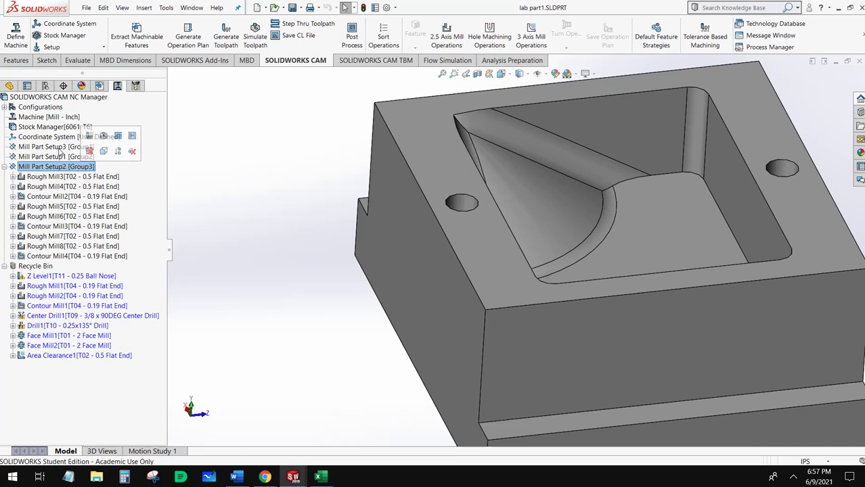
pyautogui.keyDown('ctrl'); pyautogui.click(58, 147); pyautogui.keyUp('ctrl')
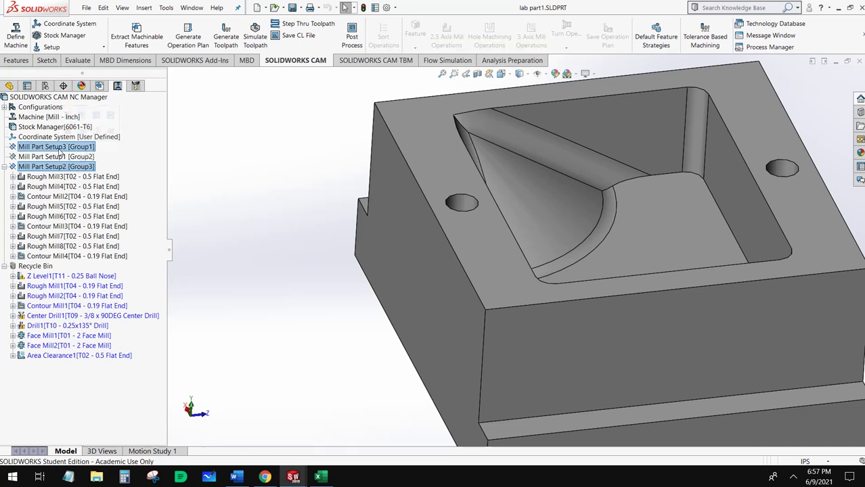
pyautogui.rightClick(60, 148)
pyautogui.click(85, 205)
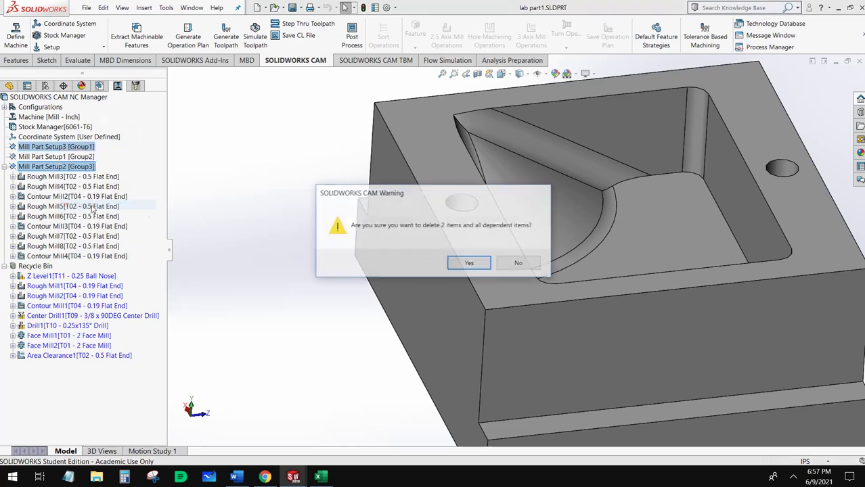
pyautogui.click(469, 263)
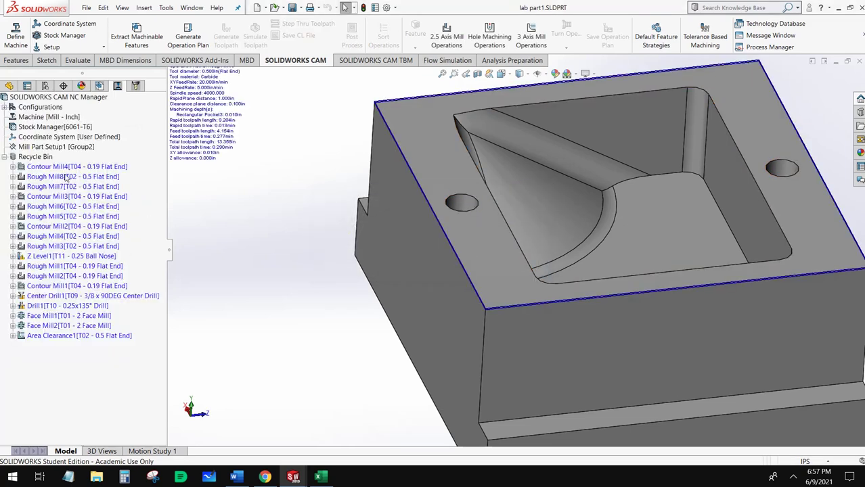
pyautogui.click(4, 157)
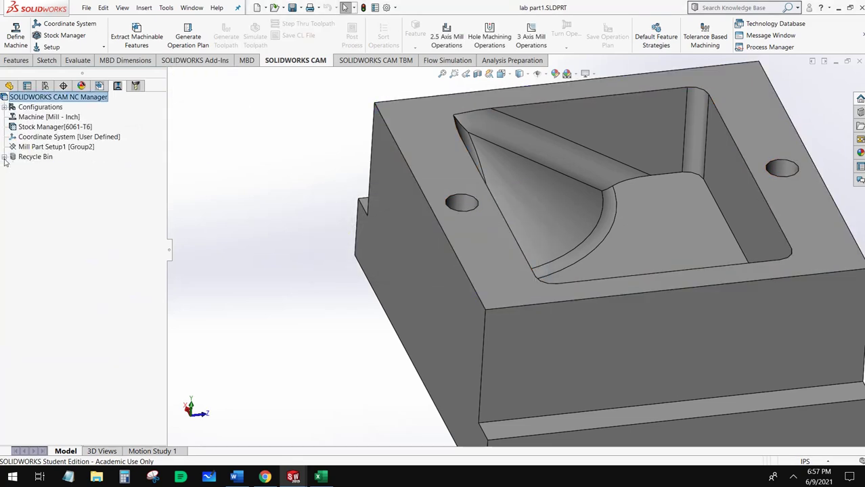
# - Check the direction of Mill Part Setup1 and examine the side wall and ledge face of the block
pyautogui.click(37, 148)
pyautogui.scroll(3, 446, 228)
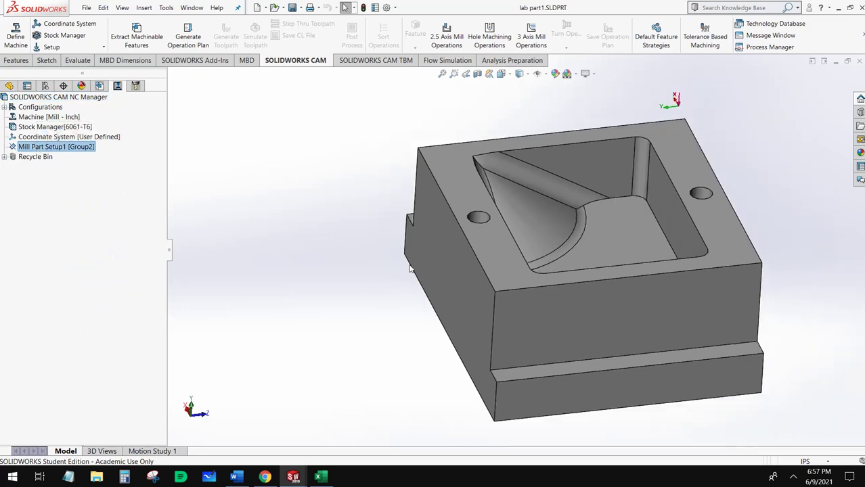
pyautogui.moveTo(604, 320); pyautogui.dragTo(521, 323, button='middle')
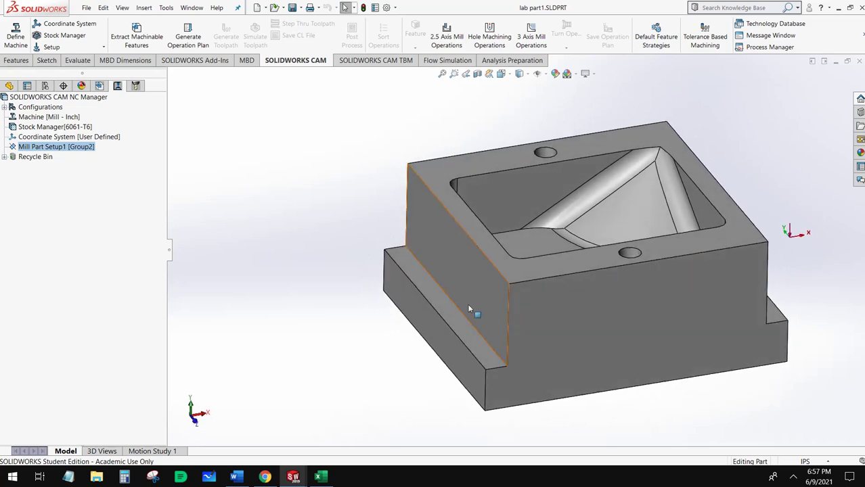
pyautogui.click(468, 308)
pyautogui.click(450, 321)
pyautogui.click(460, 291)
pyautogui.click(454, 316)
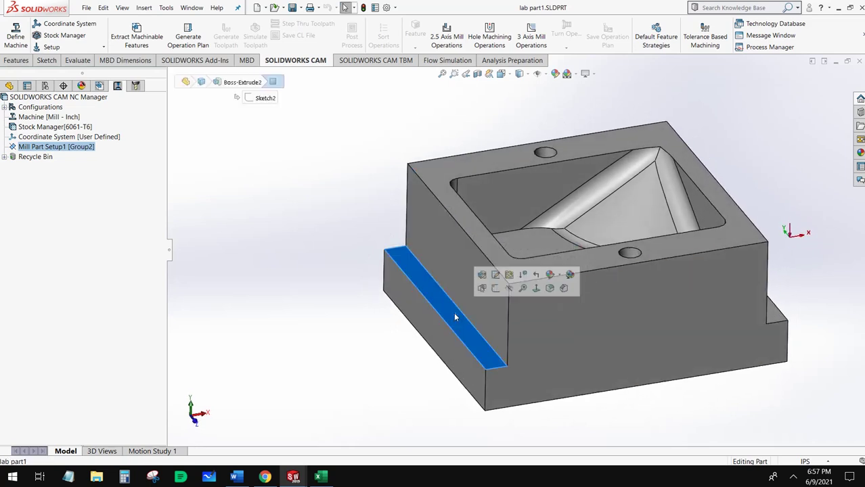
# - Examine the upper side walls and the ledge faces below them on both stepped sides of the block
pyautogui.click(458, 276)
pyautogui.click(446, 310)
pyautogui.click(446, 276)
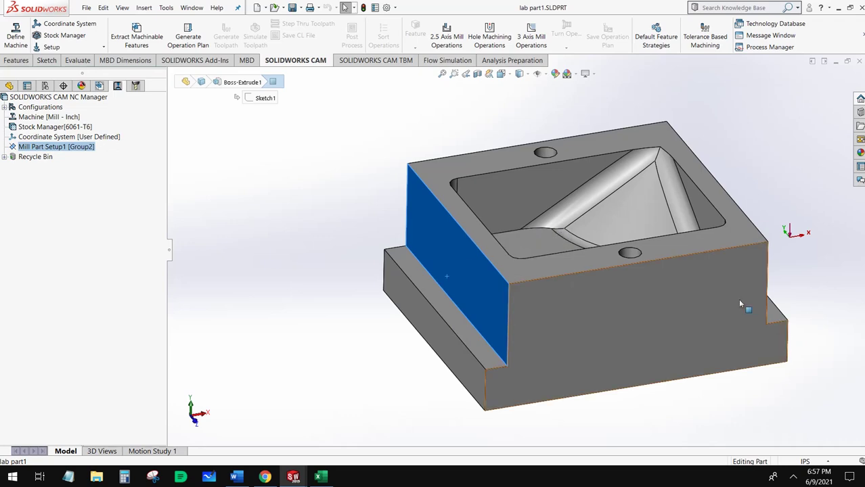
pyautogui.moveTo(759, 345); pyautogui.dragTo(697, 413, button='middle')
pyautogui.click(664, 299)
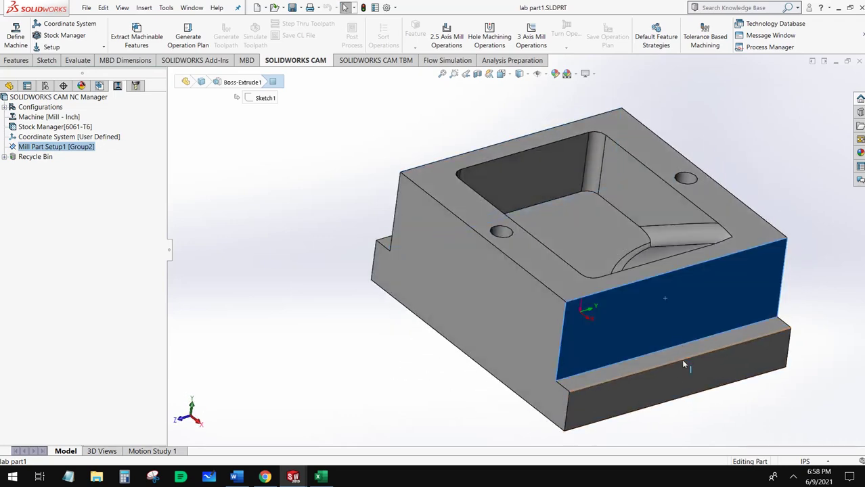
pyautogui.click(676, 351)
pyautogui.click(666, 310)
pyautogui.click(669, 349)
pyautogui.click(654, 314)
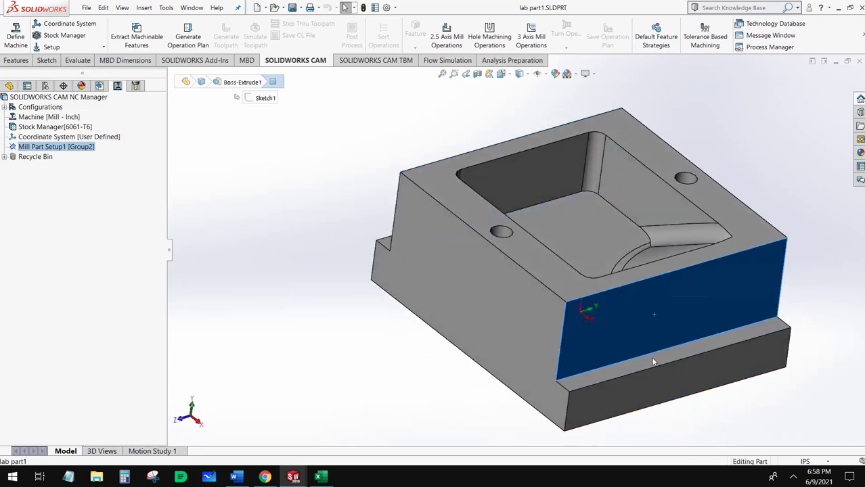
pyautogui.moveTo(653, 362); pyautogui.dragTo(277, 441, button='middle')
# - Add a Rough Mill operation to Mill Part Setup1 with tool T02 - 0.5 Flat End on Rectangular Slot Group1, accepting its operation parameters
pyautogui.rightClick(39, 148)
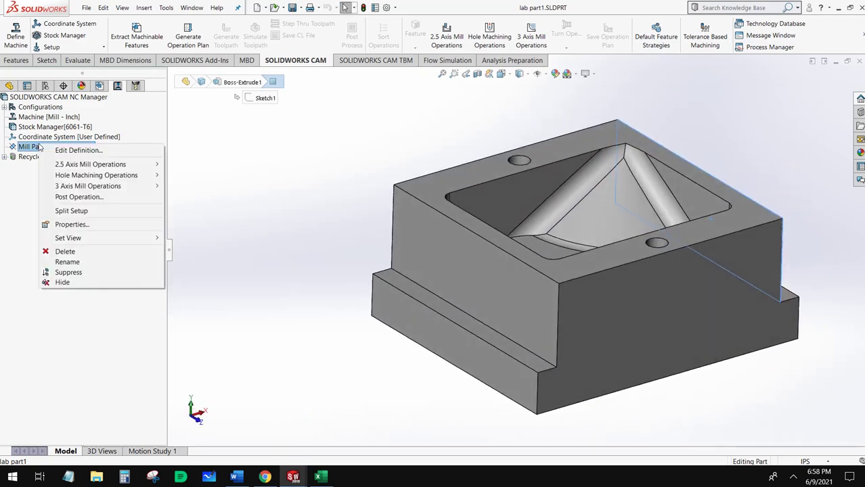
pyautogui.moveTo(69, 167)
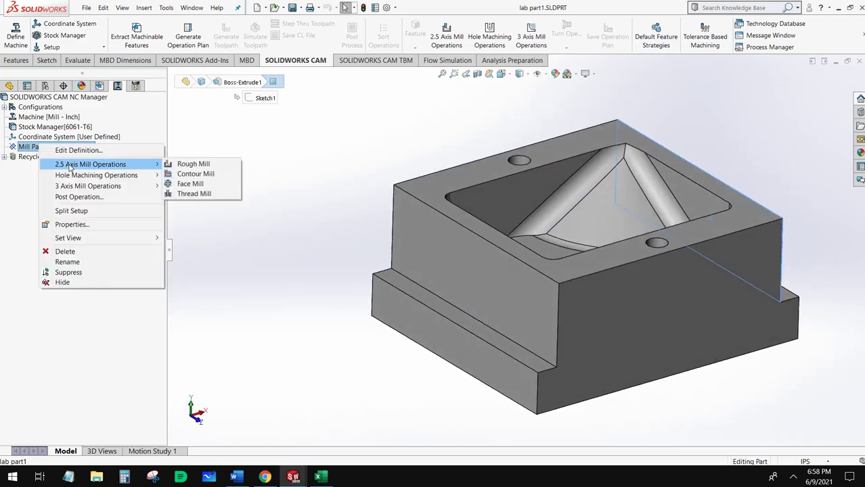
pyautogui.click(186, 164)
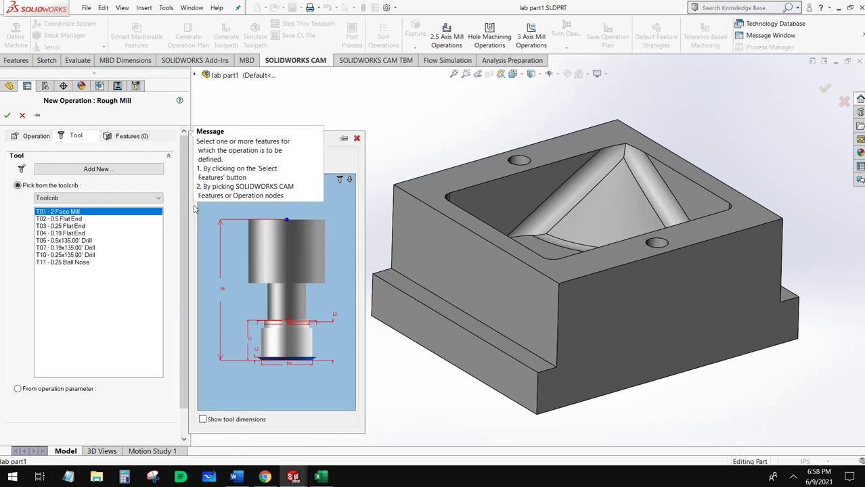
pyautogui.click(65, 219)
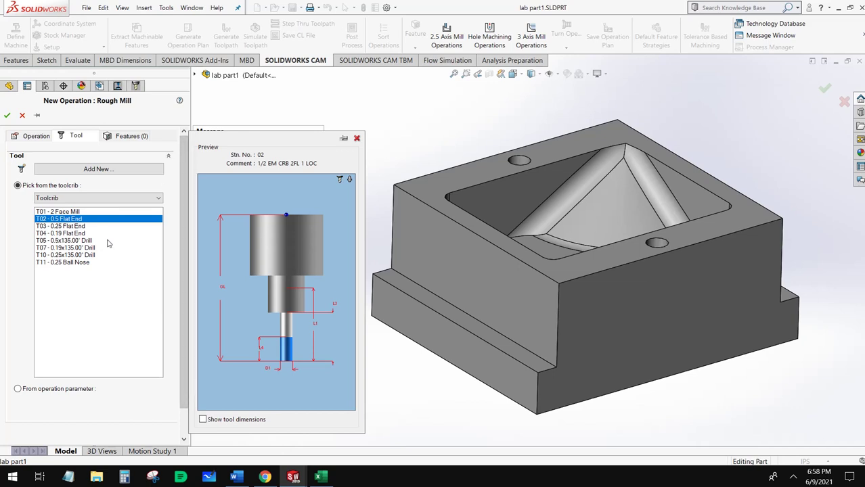
pyautogui.click(124, 136)
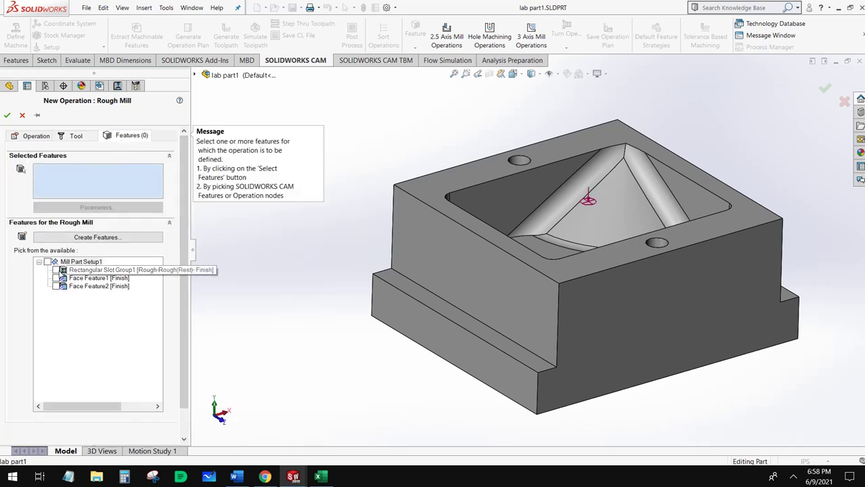
pyautogui.click(56, 271)
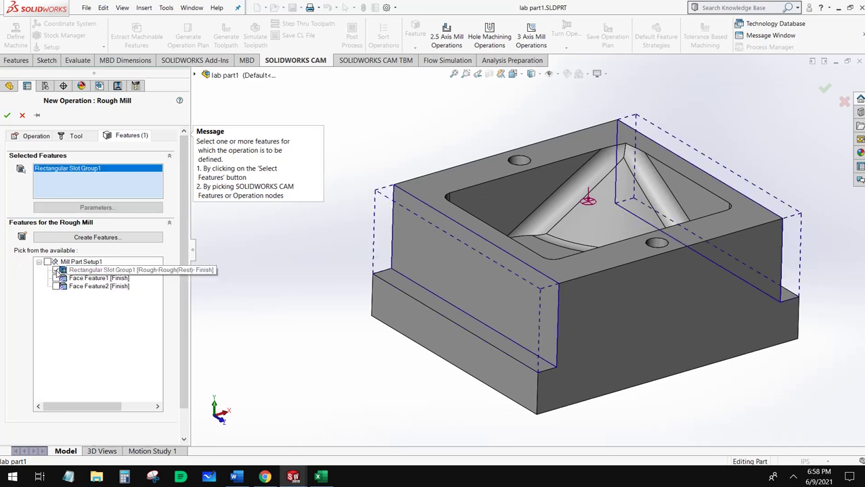
pyautogui.click(126, 272)
pyautogui.moveTo(489, 345); pyautogui.dragTo(464, 360, button='middle')
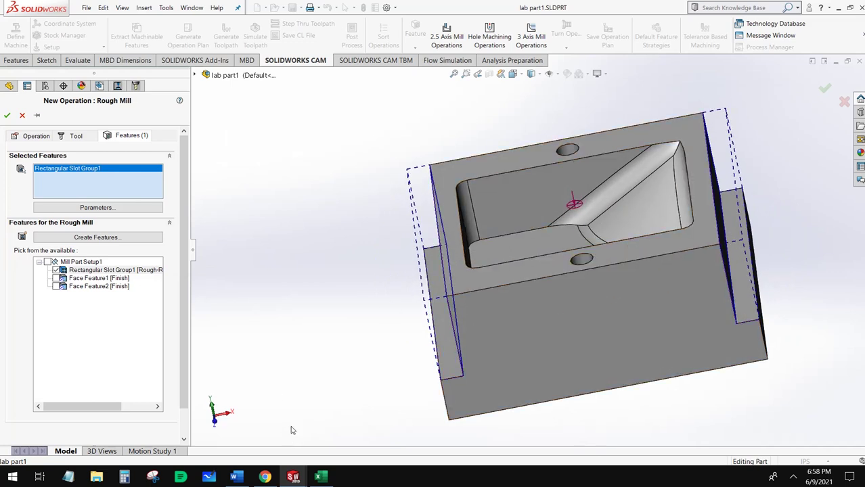
pyautogui.click(6, 116)
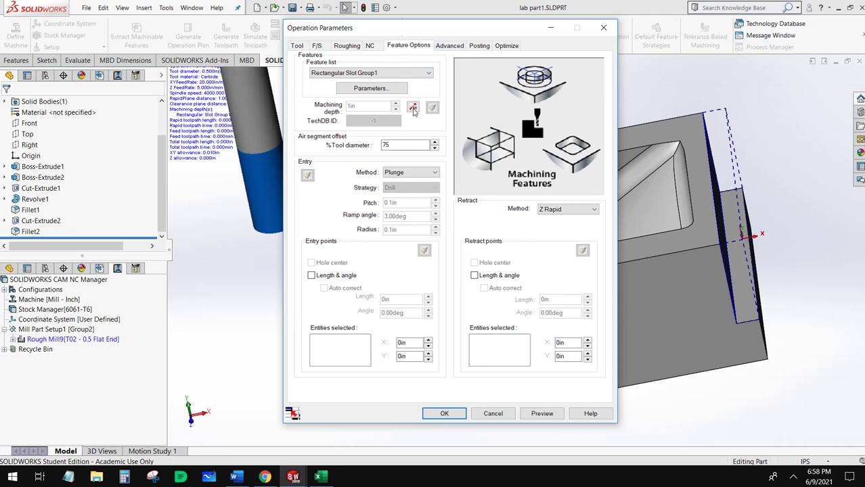
pyautogui.click(451, 417)
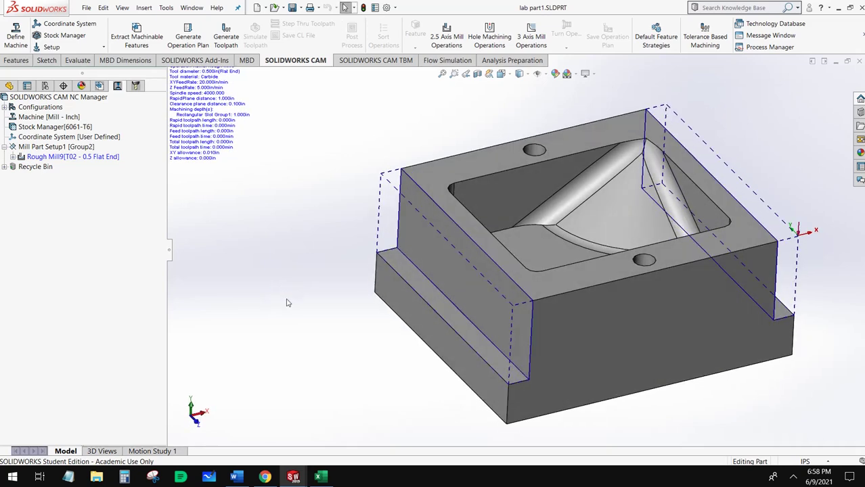
# - Update the operation plan to generate operations for the features that have none
pyautogui.click(196, 40)
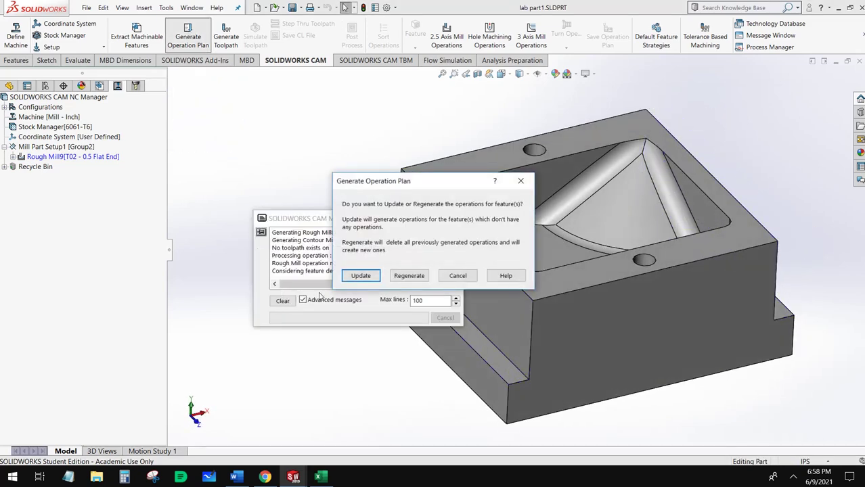
pyautogui.click(350, 277)
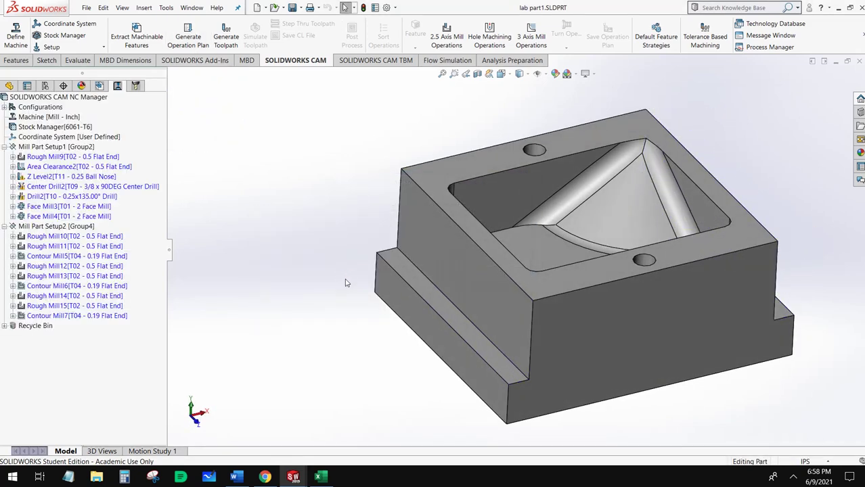
pyautogui.click(57, 159)
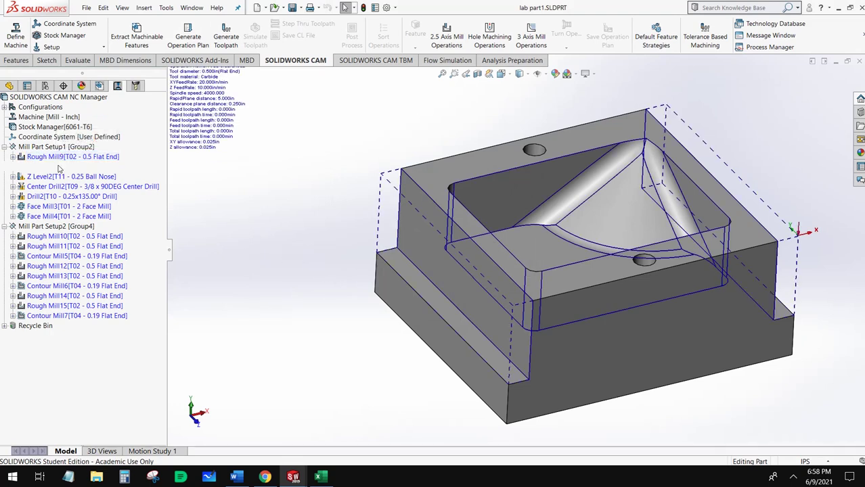
# - Delete the generated operations from Area Clearance2 to Face Mill4 under Mill Part Setup1, keeping the rough mill
pyautogui.click(59, 168)
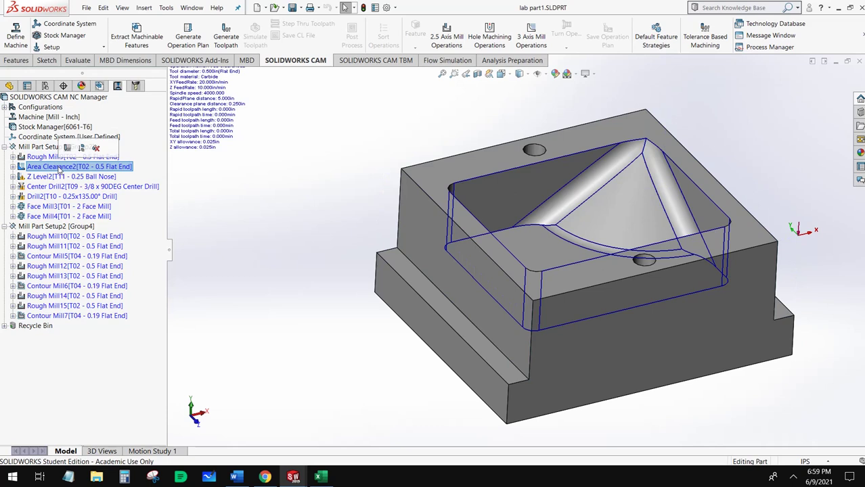
pyautogui.moveTo(54, 197)
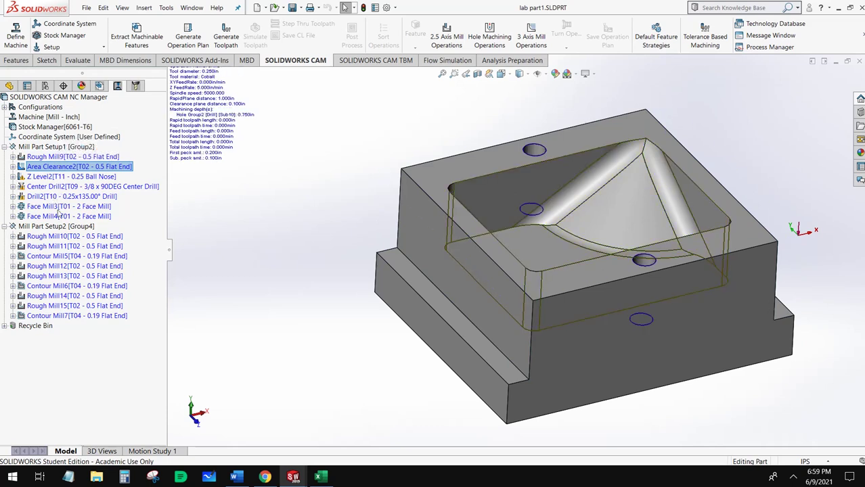
pyautogui.keyDown('shift'); pyautogui.click(59, 215); pyautogui.keyUp('shift')
pyautogui.rightClick(59, 215)
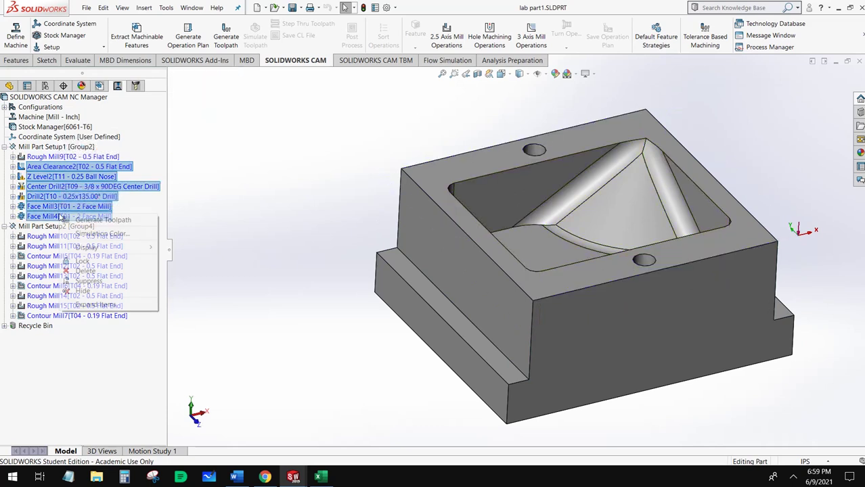
pyautogui.click(88, 271)
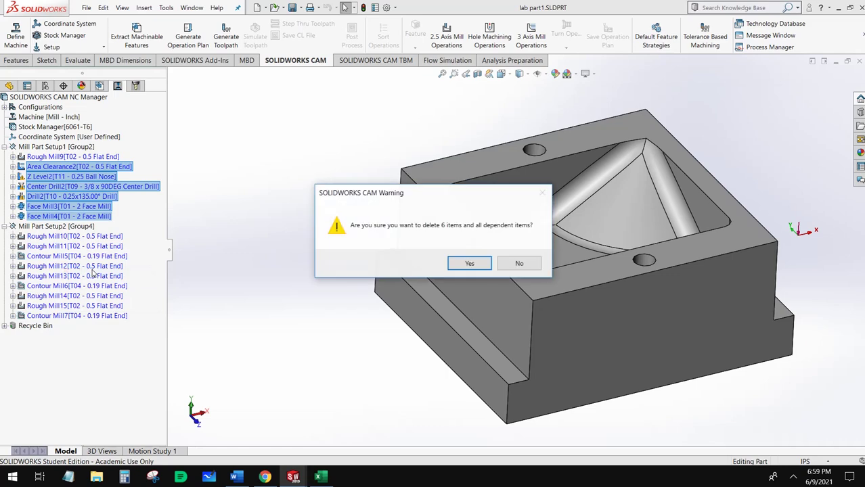
pyautogui.click(469, 264)
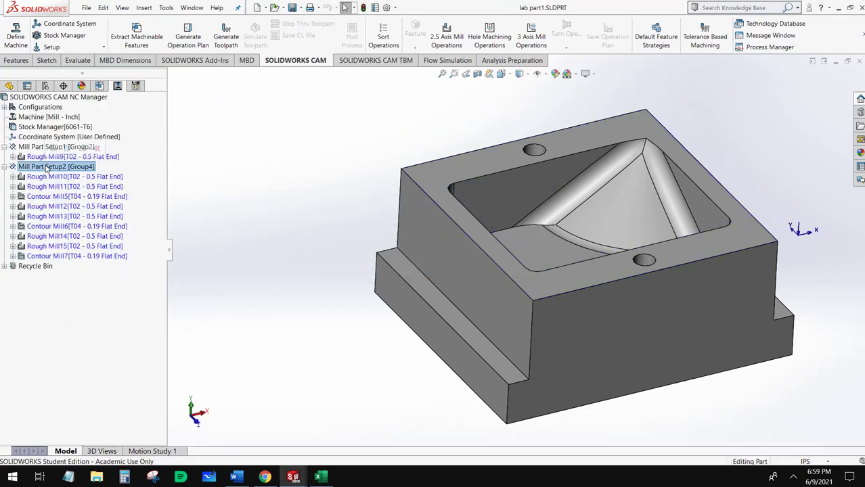
# - Delete Mill Part Setup2 together with its dependent operations
pyautogui.rightClick(46, 168)
pyautogui.click(74, 328)
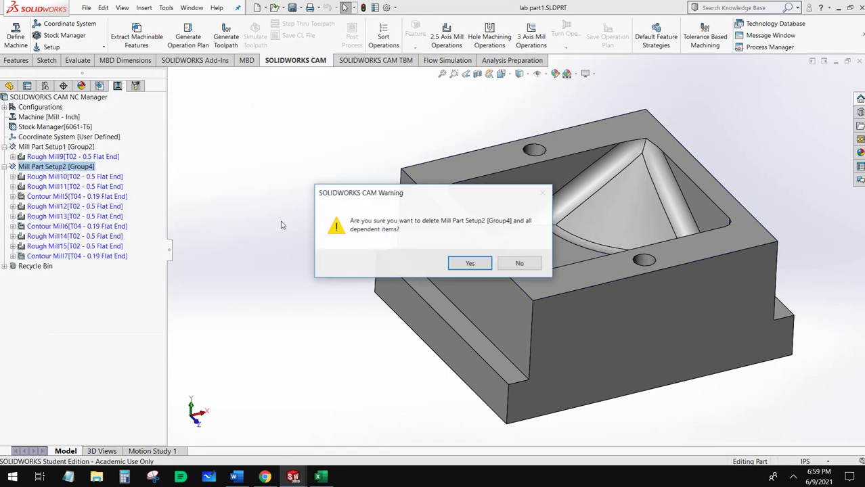
pyautogui.click(470, 263)
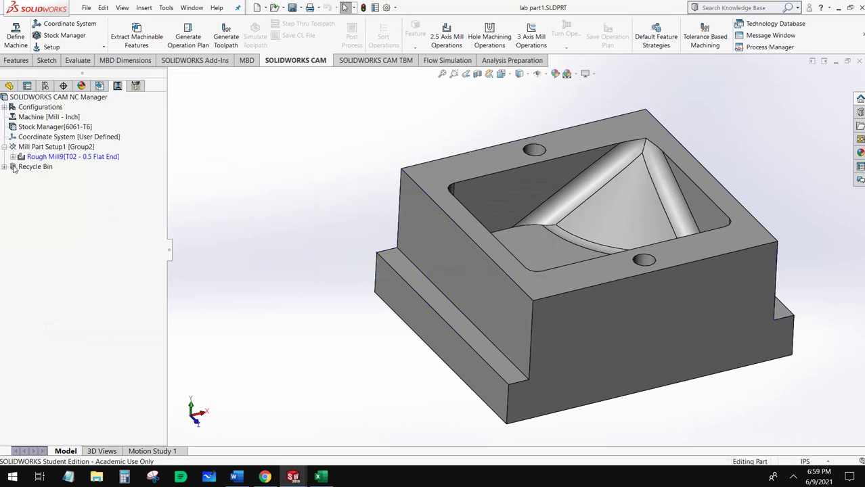
# - Generate the toolpath for the rough mill operation under Mill Part Setup1
pyautogui.click(41, 157)
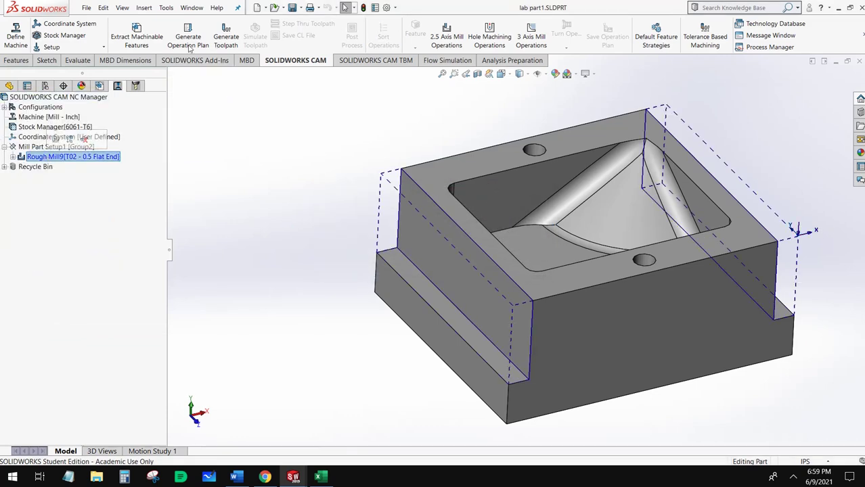
pyautogui.click(226, 34)
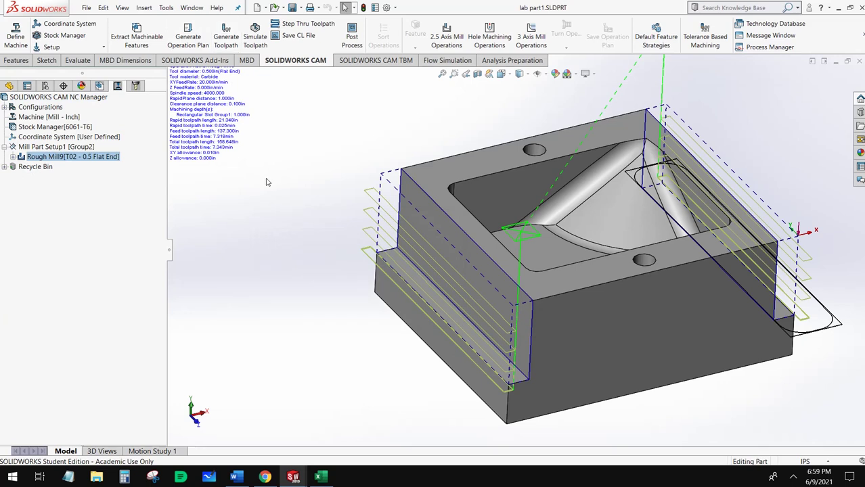
# - Simulate the rough mill toolpath, inspect the machined side wall and ledge up close and end the simulation
pyautogui.click(255, 37)
pyautogui.click(68, 181)
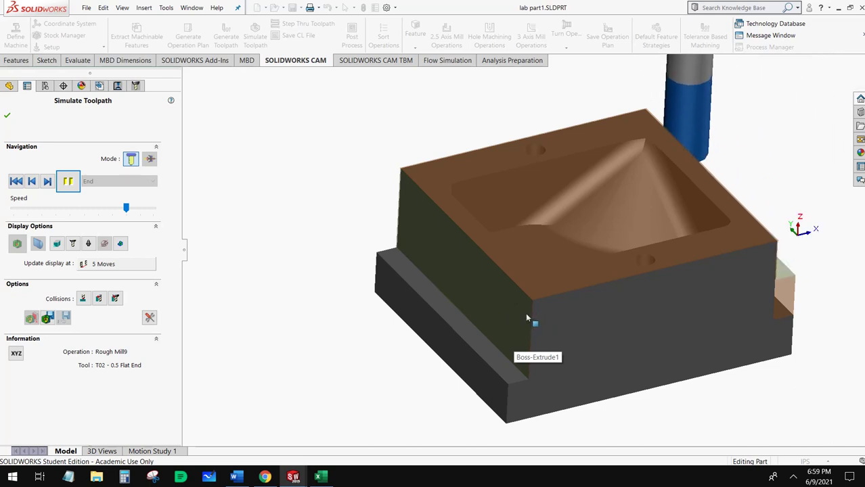
pyautogui.scroll(-2, 526, 313)
pyautogui.scroll(-1, 533, 308)
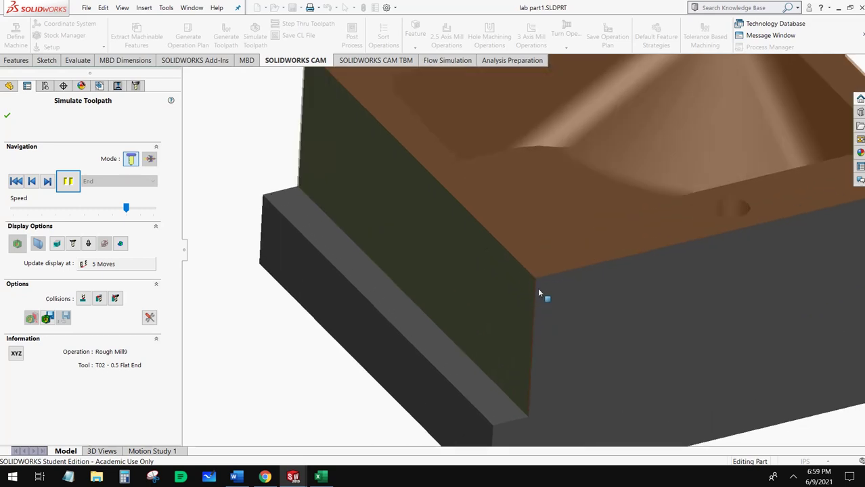
pyautogui.scroll(-2, 533, 285)
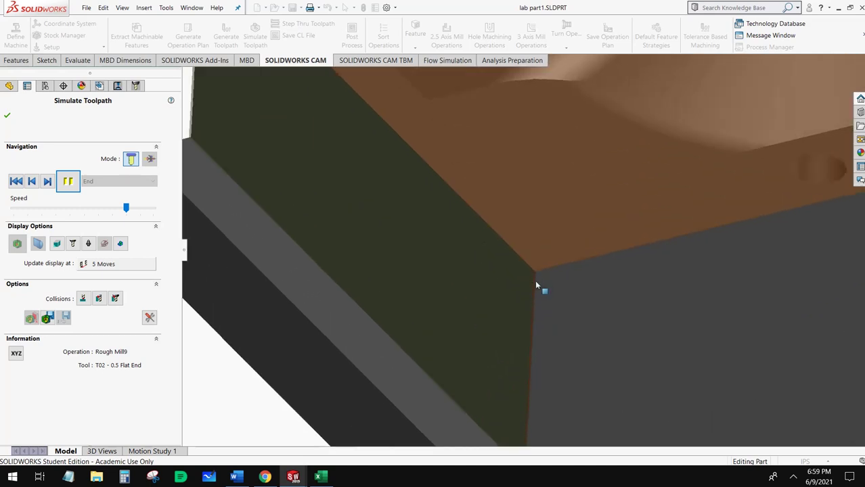
pyautogui.scroll(4, 502, 358)
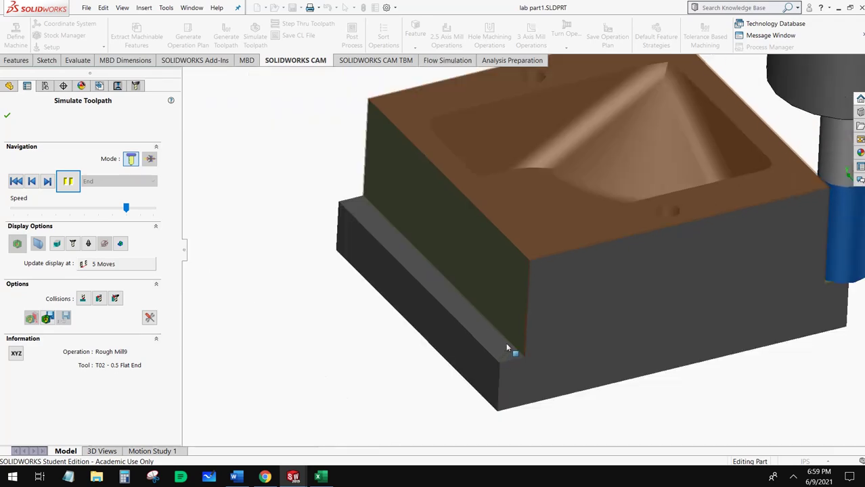
pyautogui.click(7, 115)
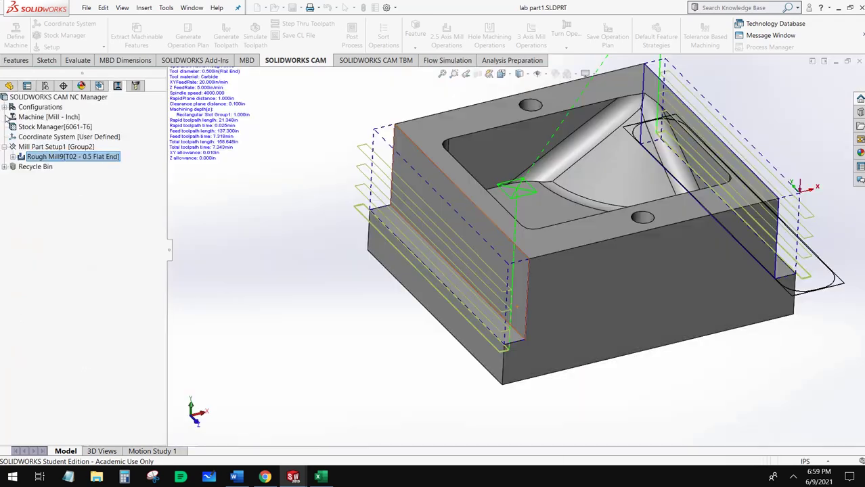
pyautogui.press('f')
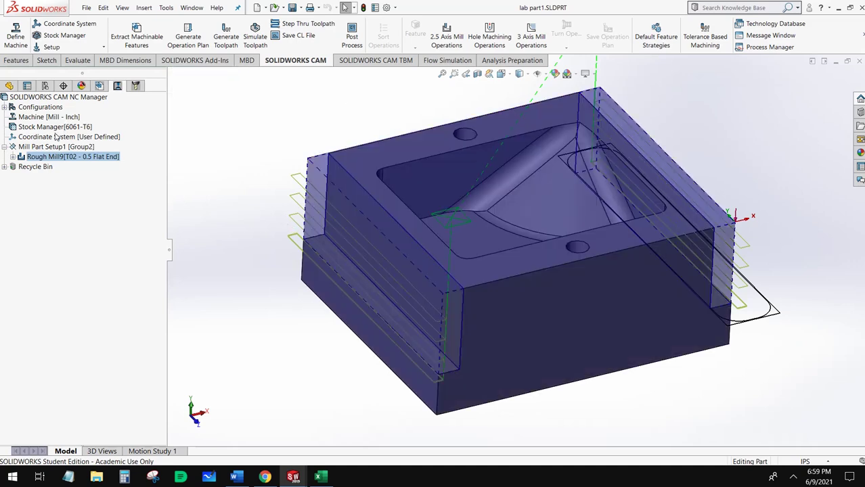
# - Add a Z Level operation to Mill Part Setup1 using the T02 - 0.5 Flat End tool on Multi Surface Feature1 and generate its toolpath
pyautogui.rightClick(39, 150)
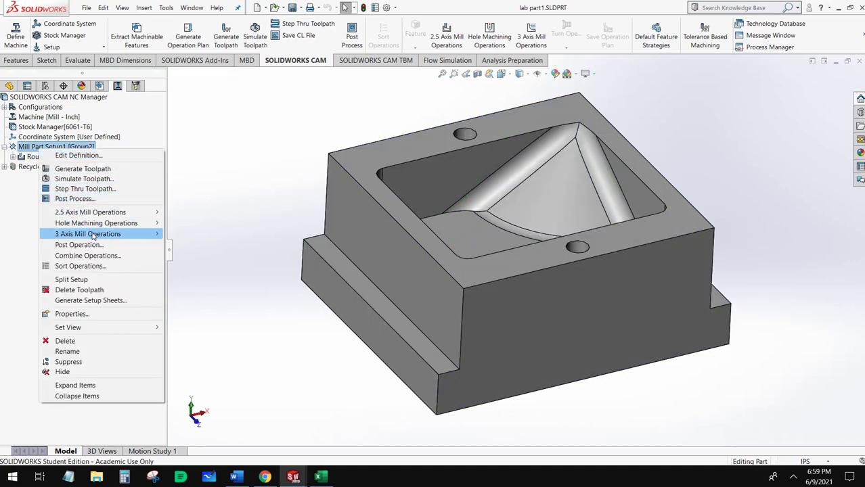
pyautogui.moveTo(92, 234)
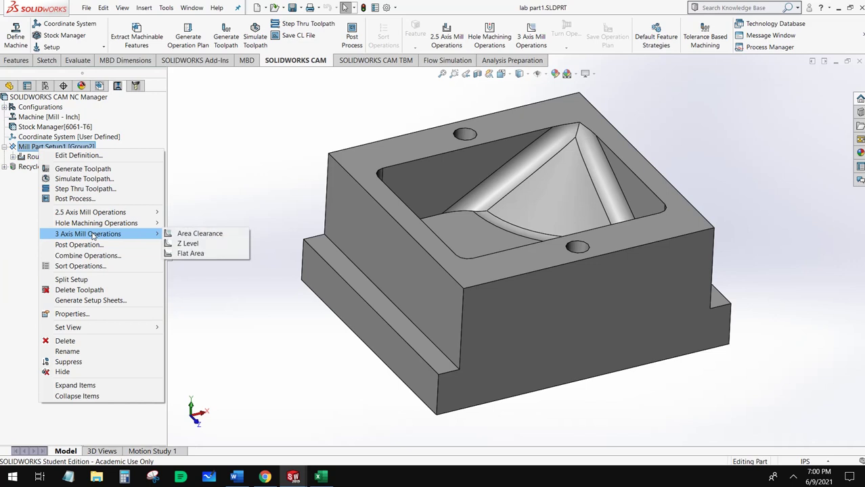
pyautogui.click(189, 244)
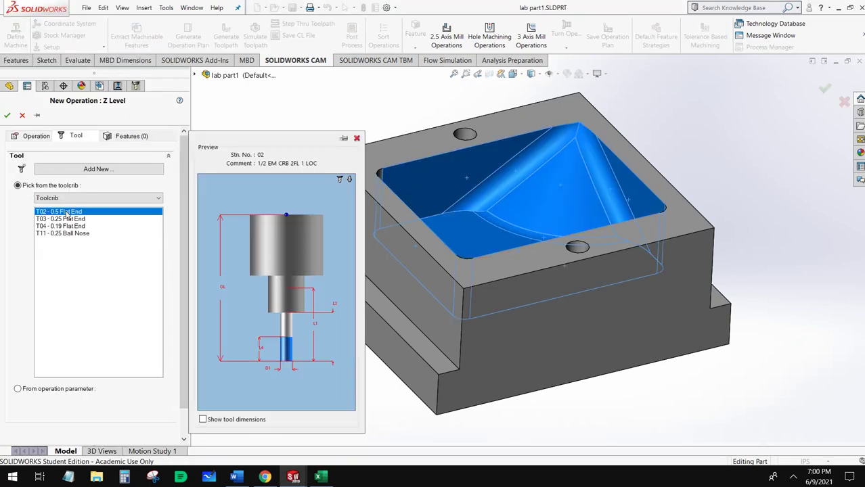
pyautogui.click(128, 136)
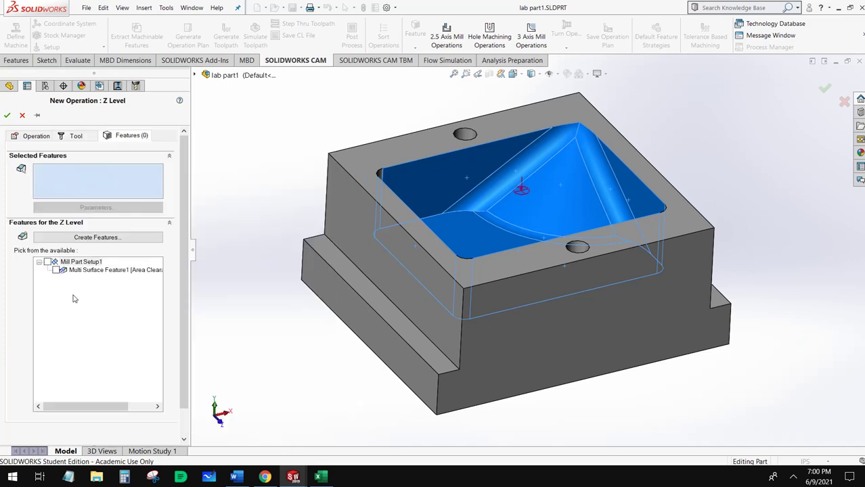
pyautogui.click(56, 271)
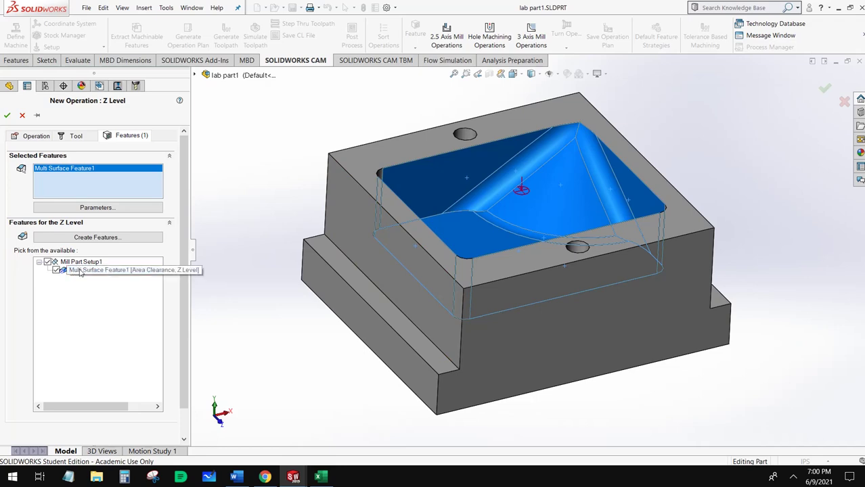
pyautogui.click(8, 116)
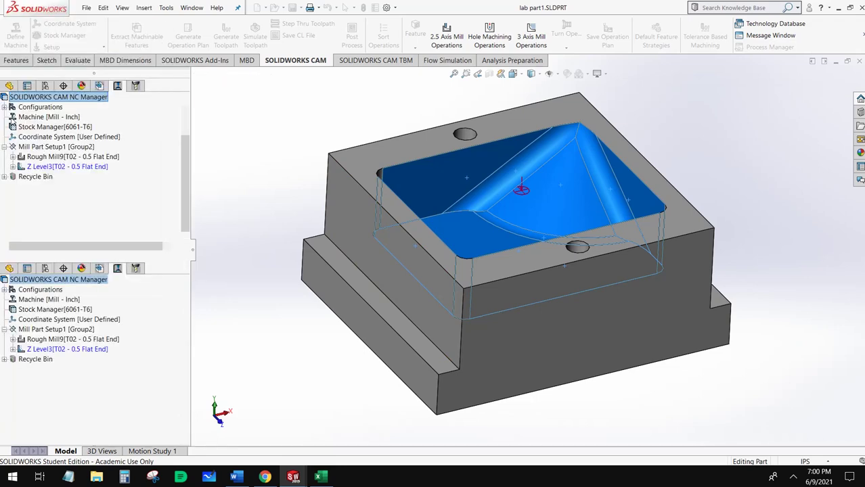
pyautogui.doubleClick(51, 168)
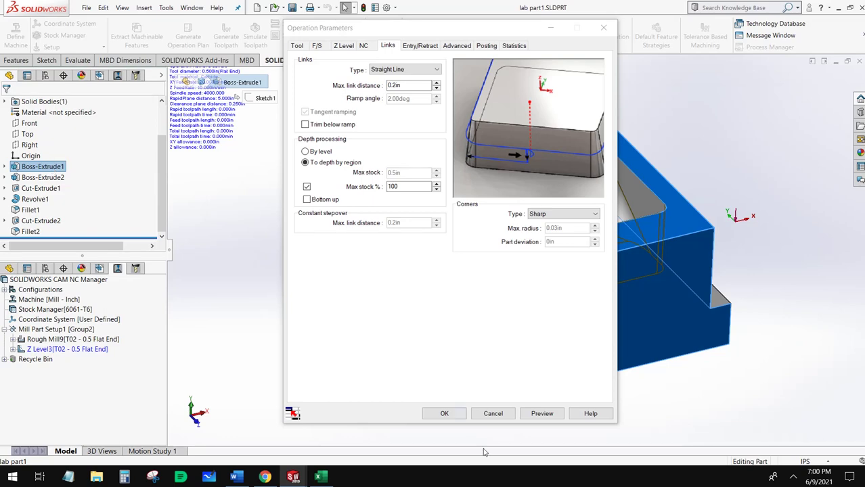
pyautogui.click(483, 414)
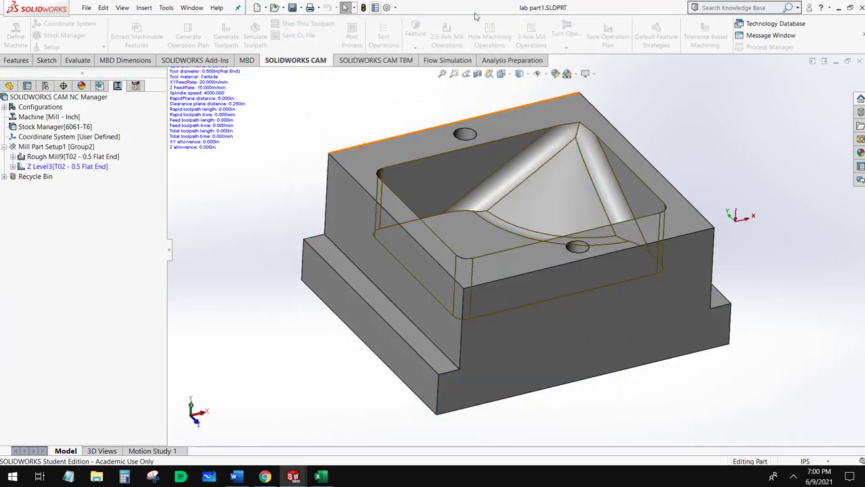
pyautogui.click(228, 38)
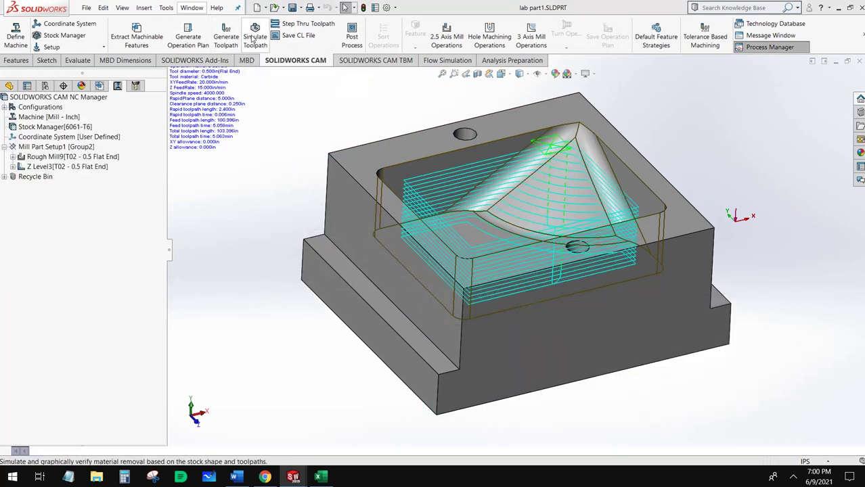
# - Simulate the Z Level toolpath to the end at maximum speed, inspect the machined pocket up close and end the simulation
pyautogui.click(254, 38)
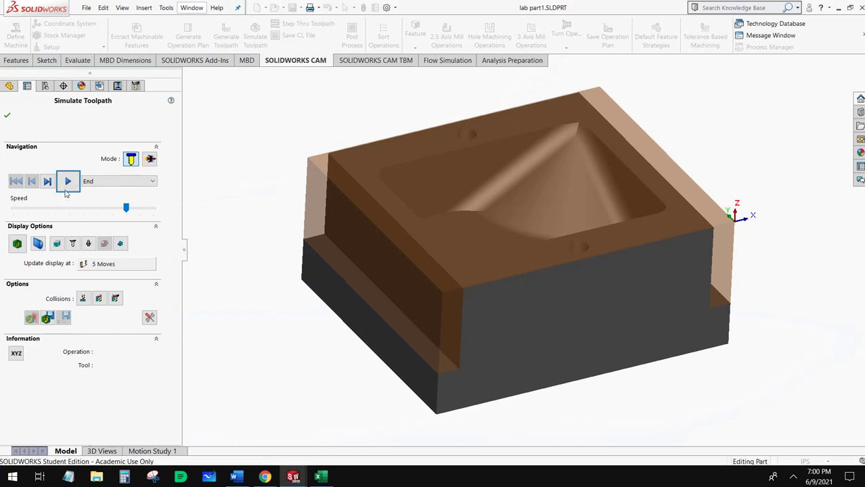
pyautogui.click(68, 183)
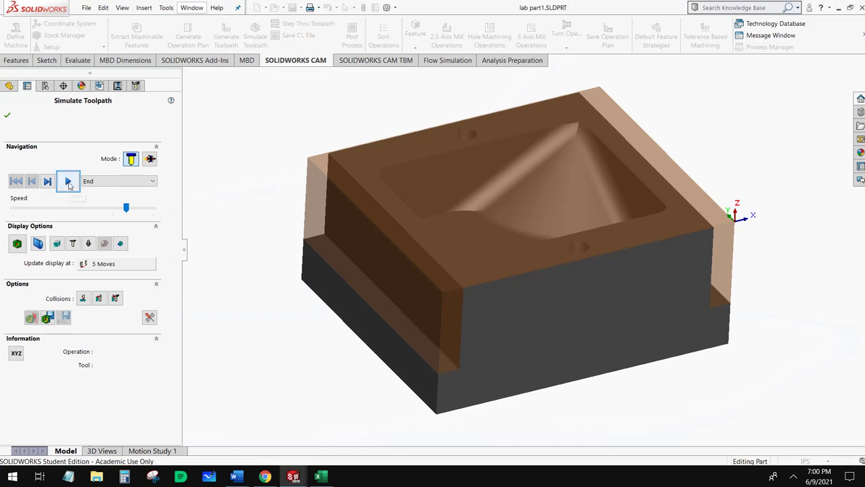
pyautogui.click(138, 210)
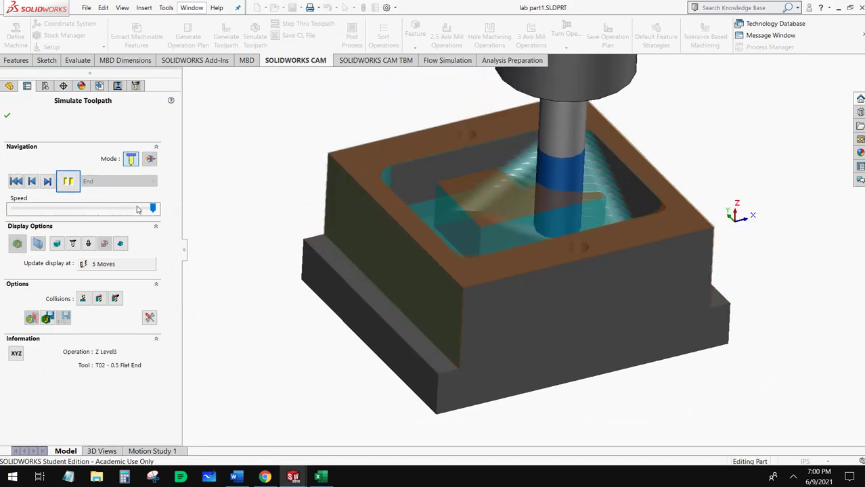
pyautogui.moveTo(494, 229); pyautogui.dragTo(479, 274, button='middle')
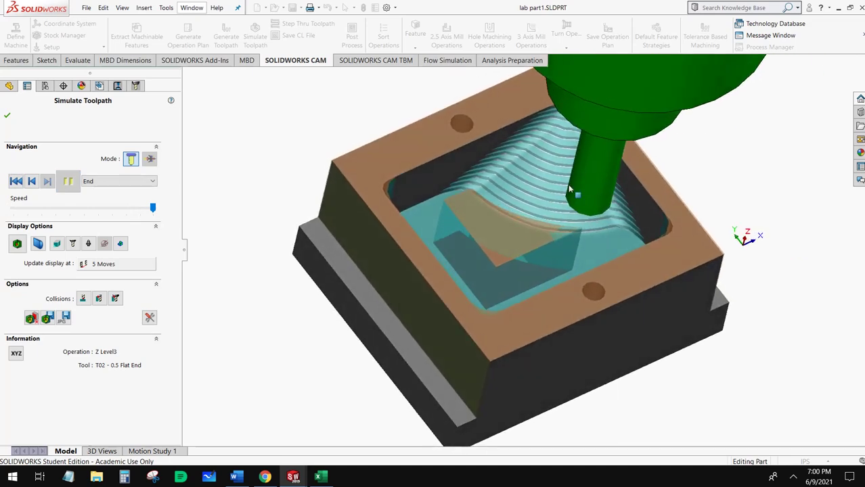
pyautogui.scroll(-5, 573, 126)
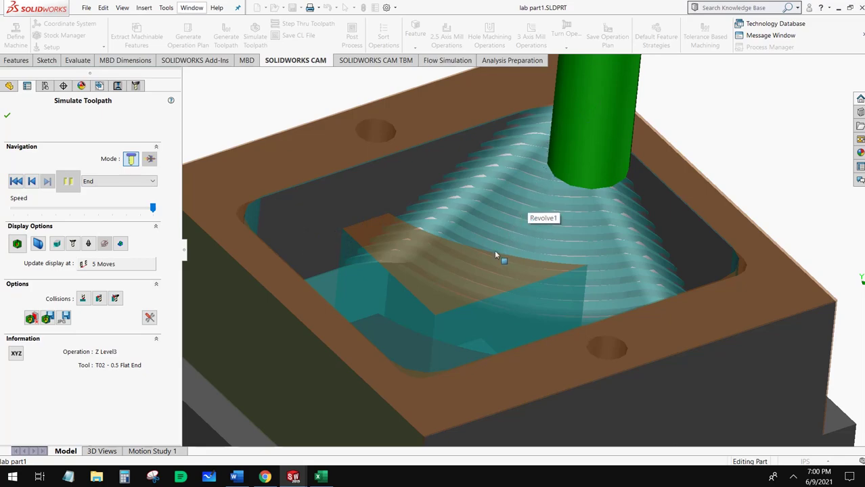
pyautogui.moveTo(370, 234); pyautogui.dragTo(315, 367, button='middle')
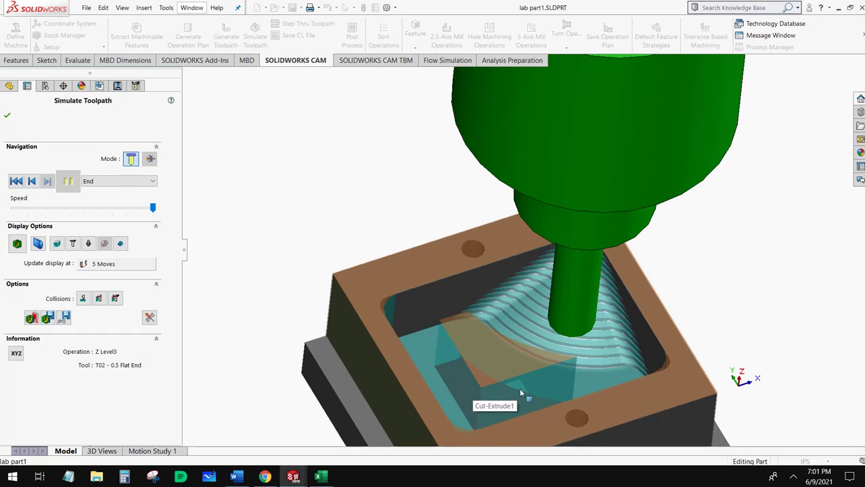
pyautogui.click(7, 117)
# - Add a Flat Area operation to Mill Part Setup1 using T02 - 0.5 Flat End on Multi Surface Feature1, accept its parameters and generate the toolpaths
pyautogui.click(62, 147)
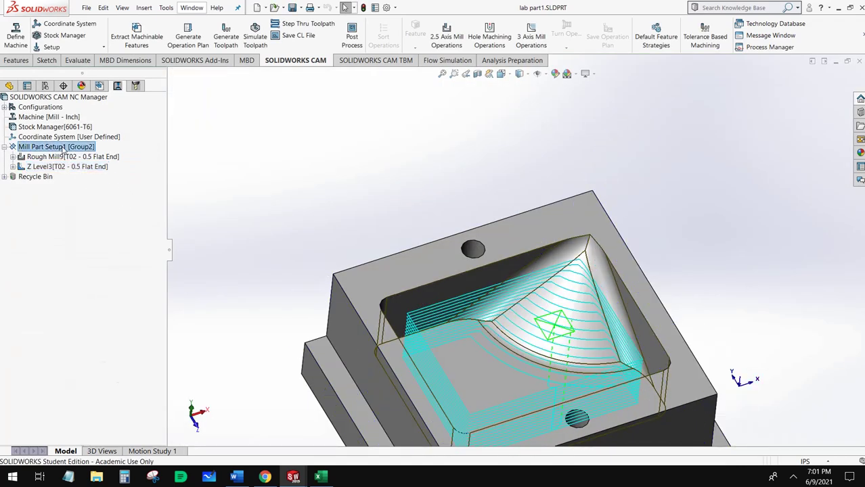
pyautogui.rightClick(64, 148)
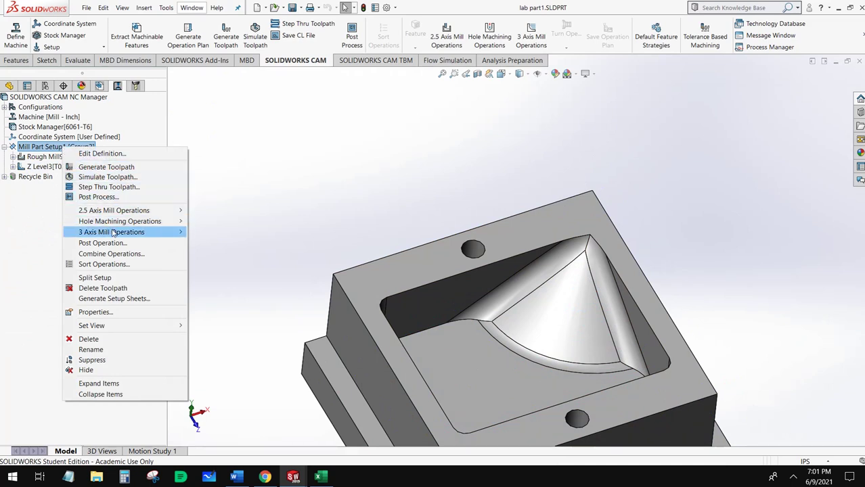
pyautogui.moveTo(135, 232)
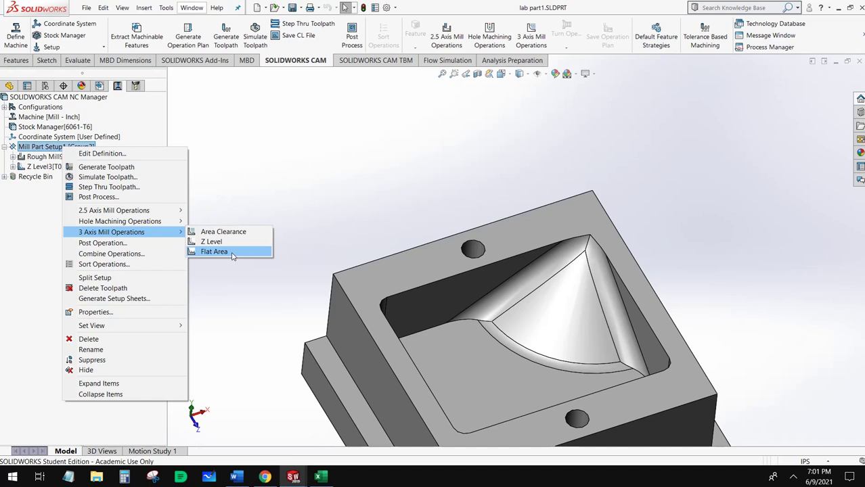
pyautogui.click(213, 251)
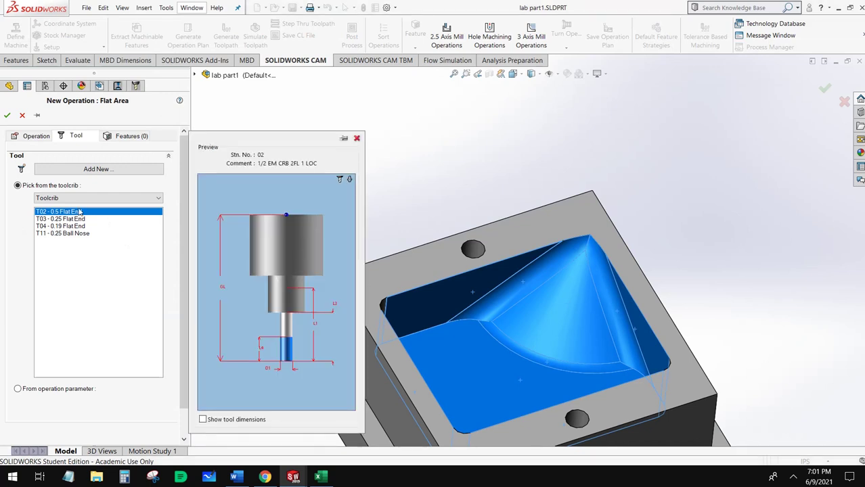
pyautogui.click(129, 138)
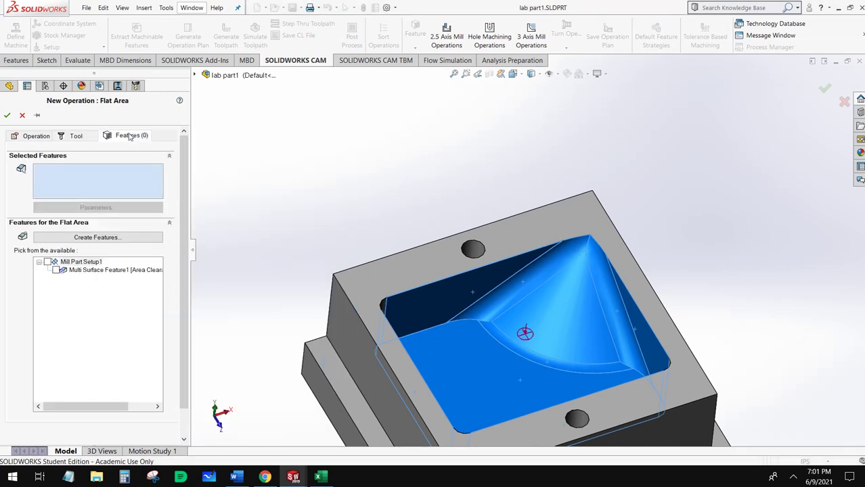
pyautogui.click(55, 270)
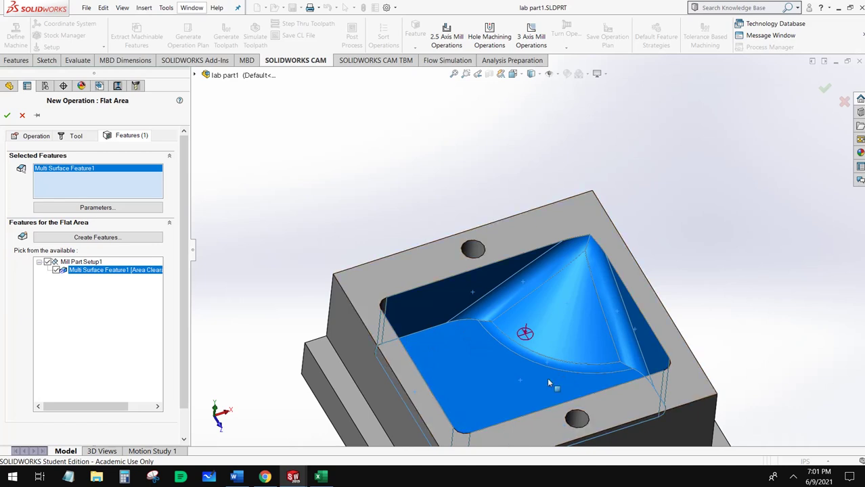
pyautogui.click(11, 118)
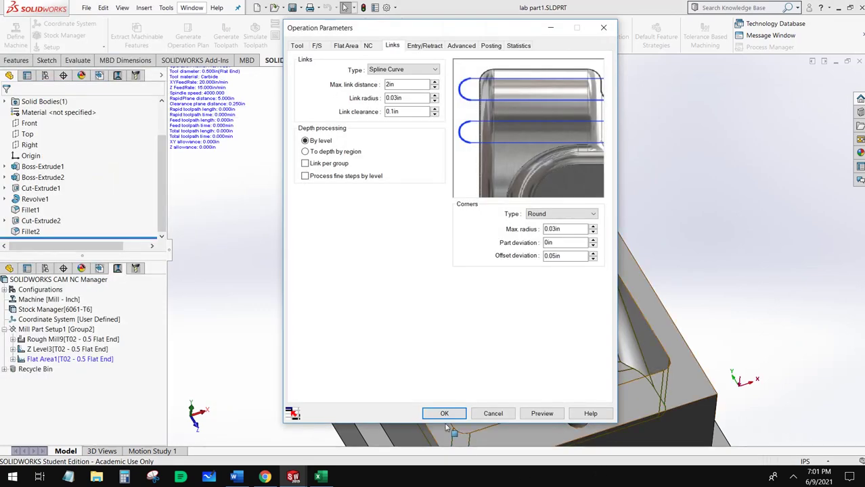
pyautogui.click(444, 414)
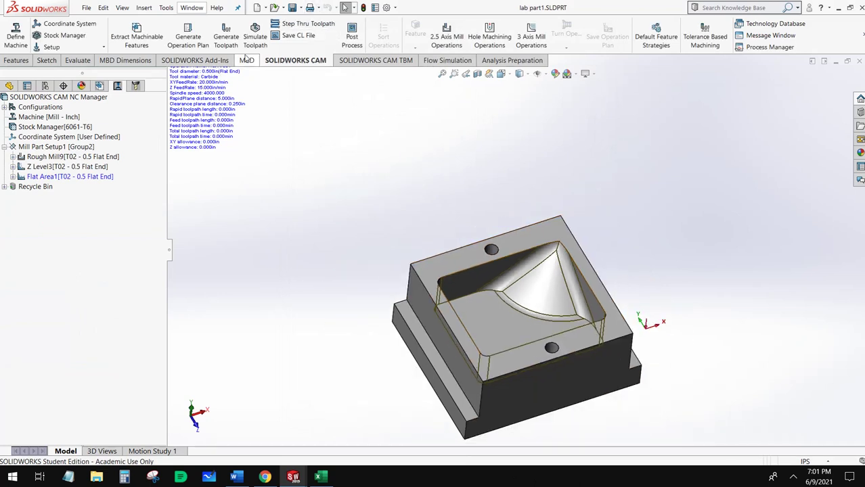
pyautogui.click(219, 45)
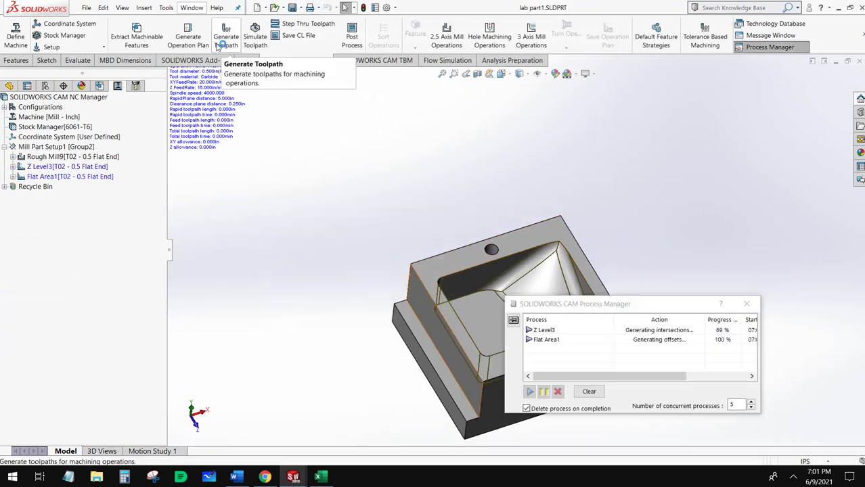
# - Simulate the rough mill and Z Level toolpaths one operation at a time and examine the material remaining on the pocket floor
pyautogui.click(262, 43)
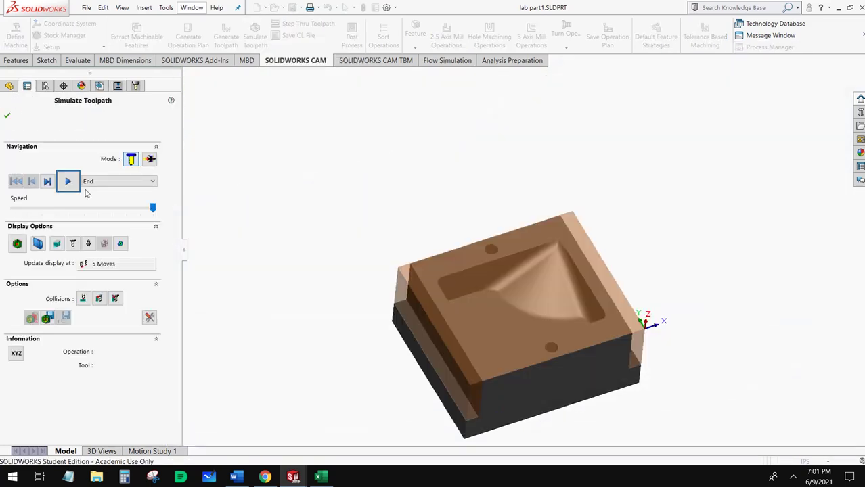
pyautogui.click(131, 183)
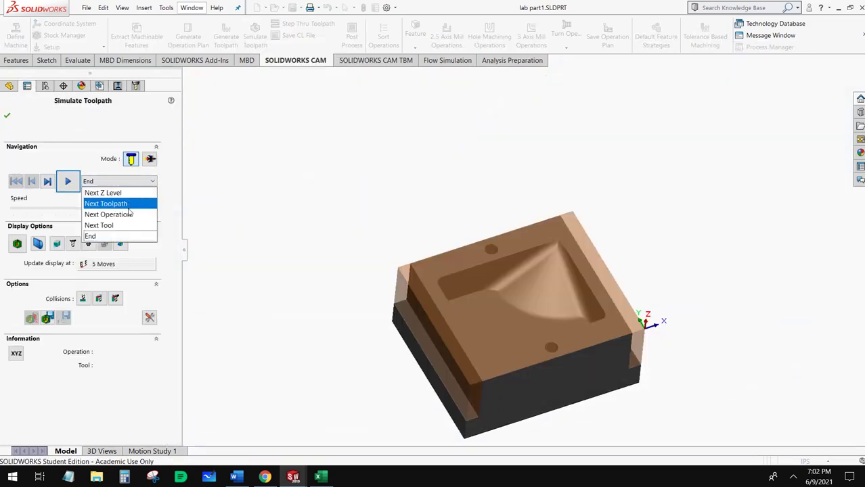
pyautogui.click(129, 214)
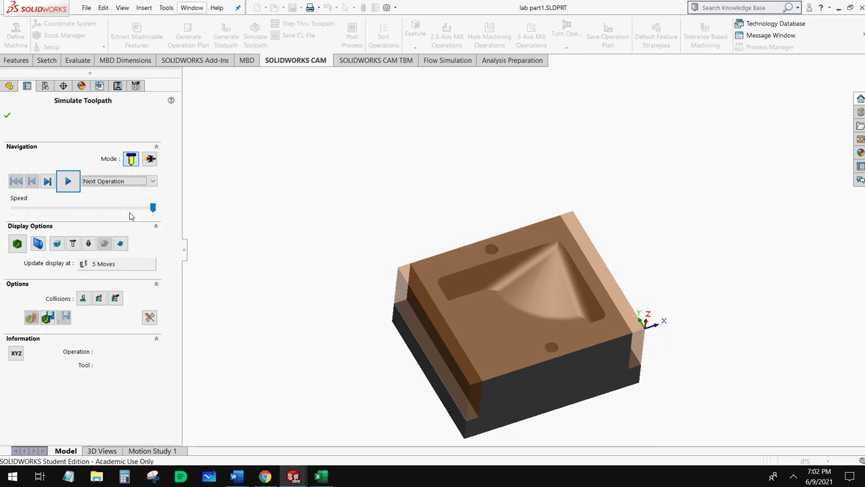
pyautogui.click(68, 186)
pyautogui.moveTo(284, 234); pyautogui.dragTo(643, 284, button='middle')
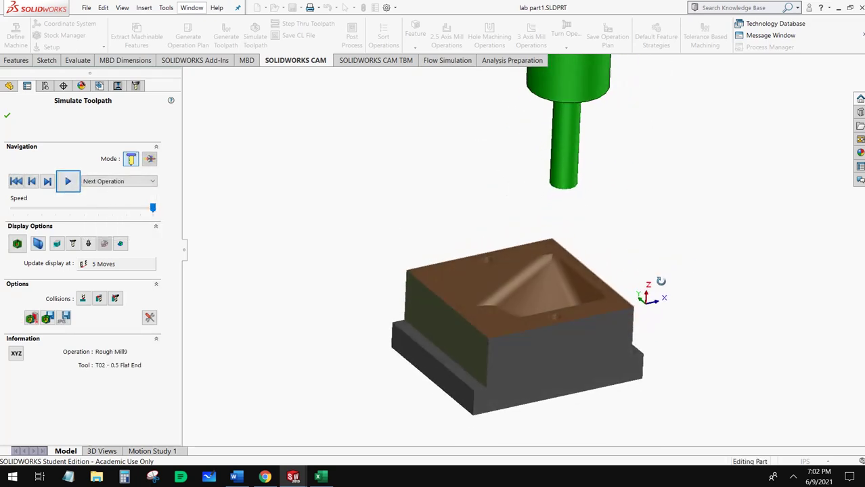
pyautogui.click(68, 181)
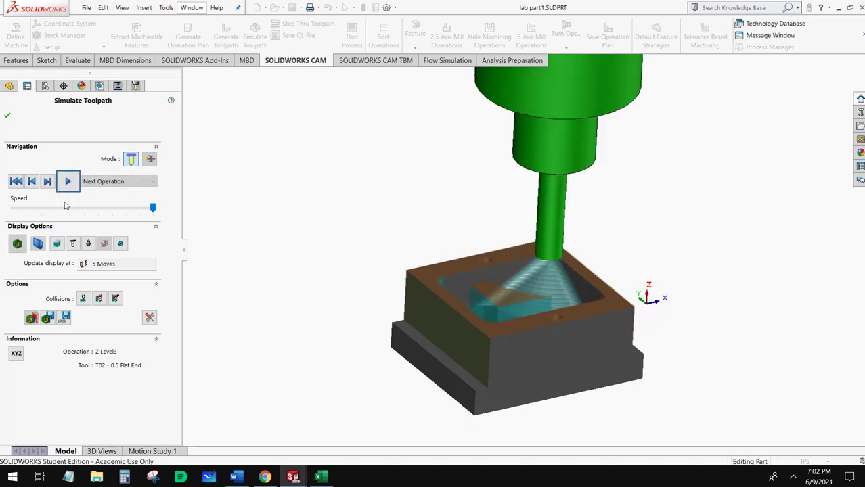
pyautogui.moveTo(488, 289); pyautogui.dragTo(492, 323, button='middle')
pyautogui.scroll(-5, 512, 306)
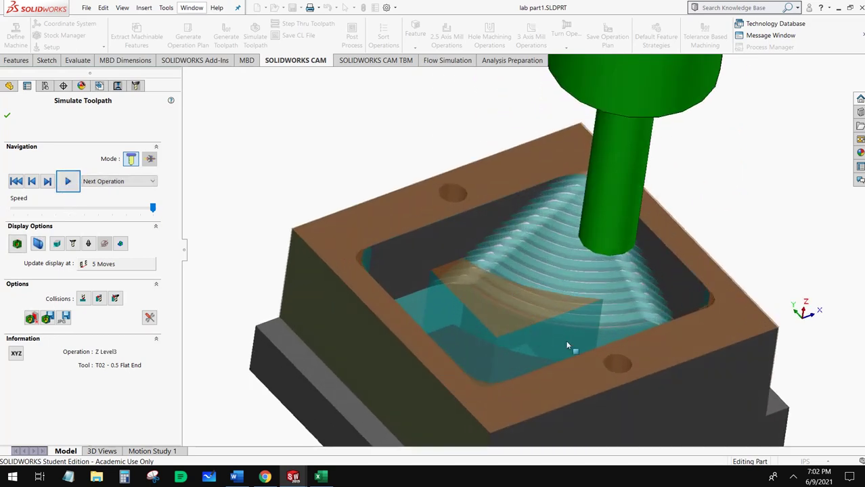
# - Simulate the Flat Area operation at a reduced speed to check the pocket floor and end the simulation
pyautogui.click(132, 208)
pyautogui.click(70, 181)
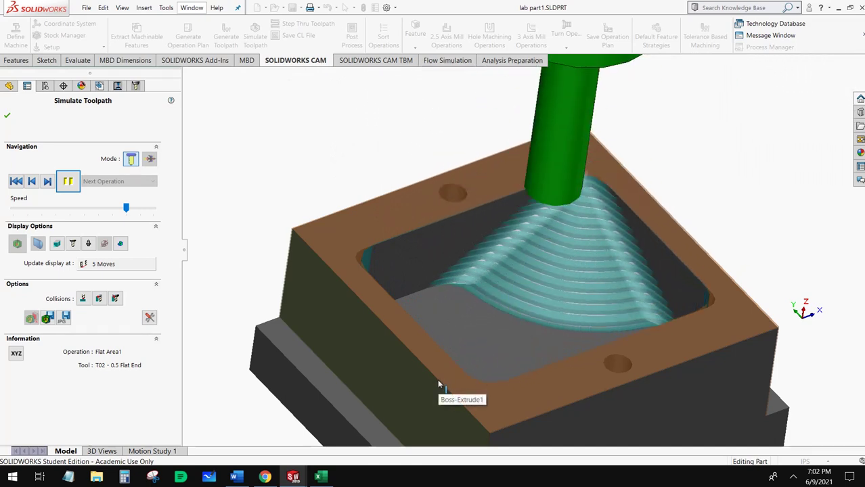
pyautogui.click(6, 116)
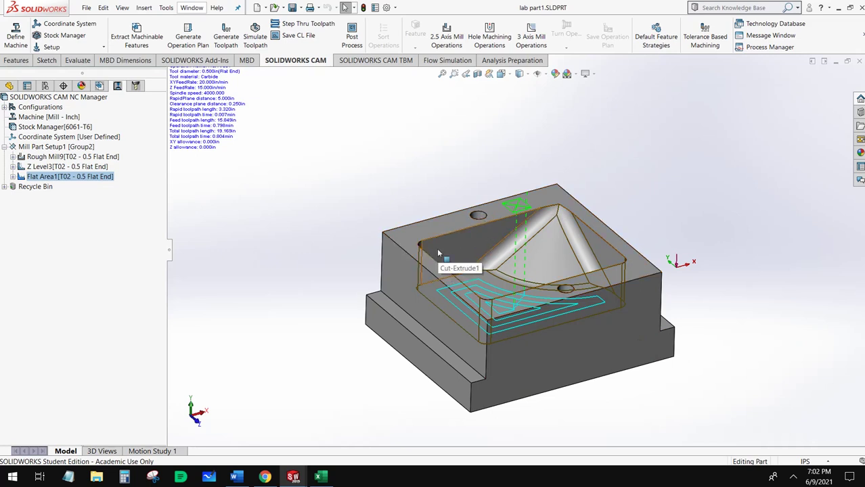
# - Add another Z Level operation to Mill Part Setup1 using T03 - 0.25 Flat End on Multi Surface Feature1 and generate its toolpath
pyautogui.rightClick(38, 146)
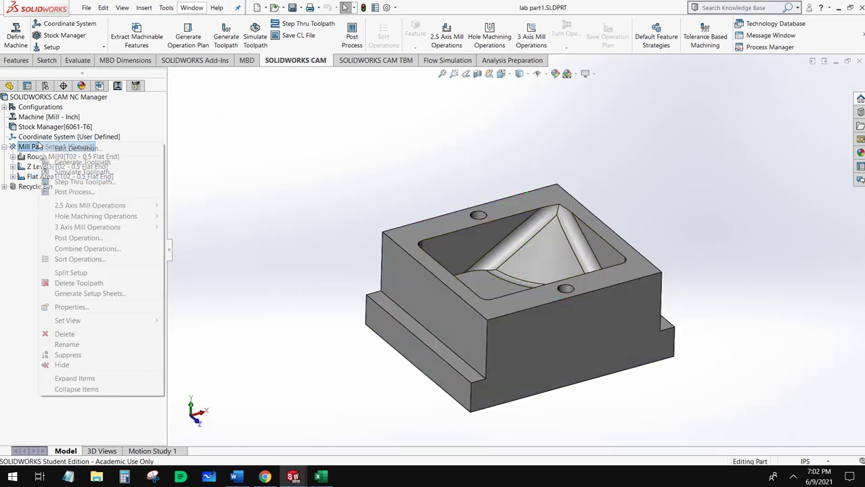
pyautogui.moveTo(89, 232)
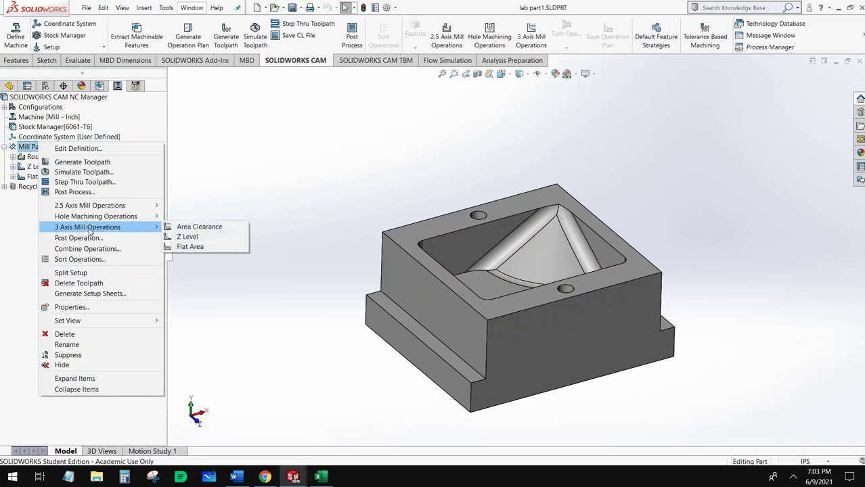
pyautogui.click(194, 238)
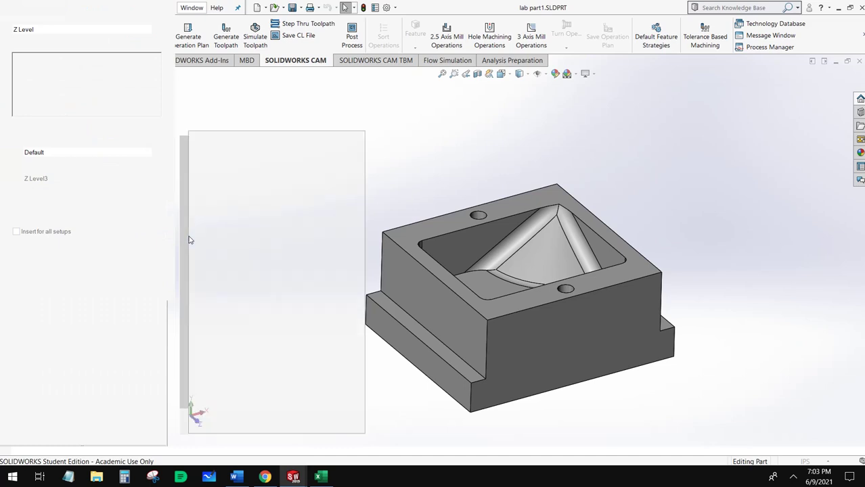
pyautogui.click(73, 220)
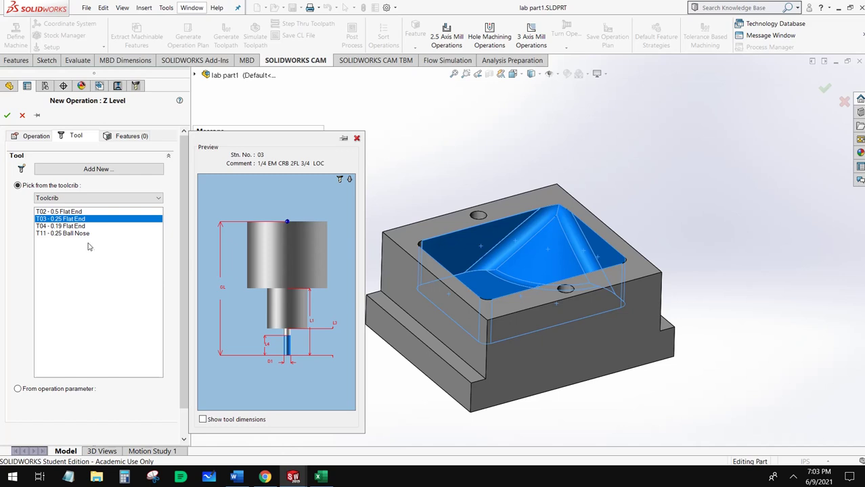
pyautogui.moveTo(398, 280); pyautogui.dragTo(425, 241, button='middle')
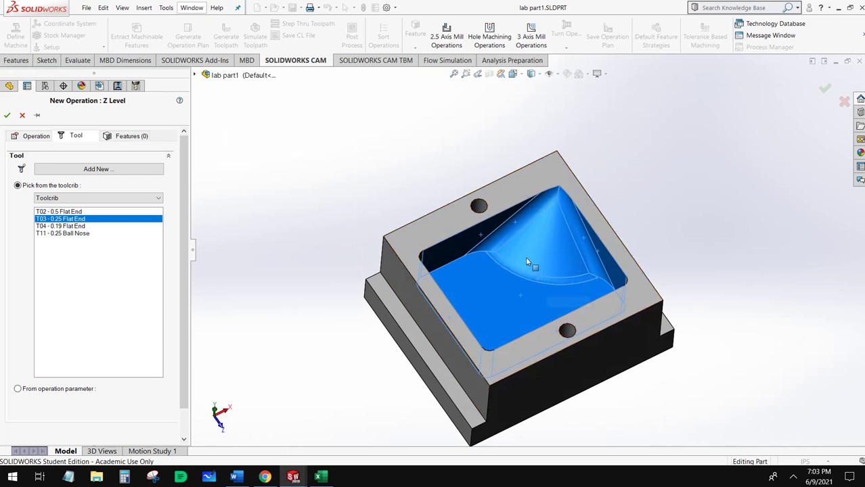
pyautogui.moveTo(316, 380); pyautogui.dragTo(299, 332, button='middle')
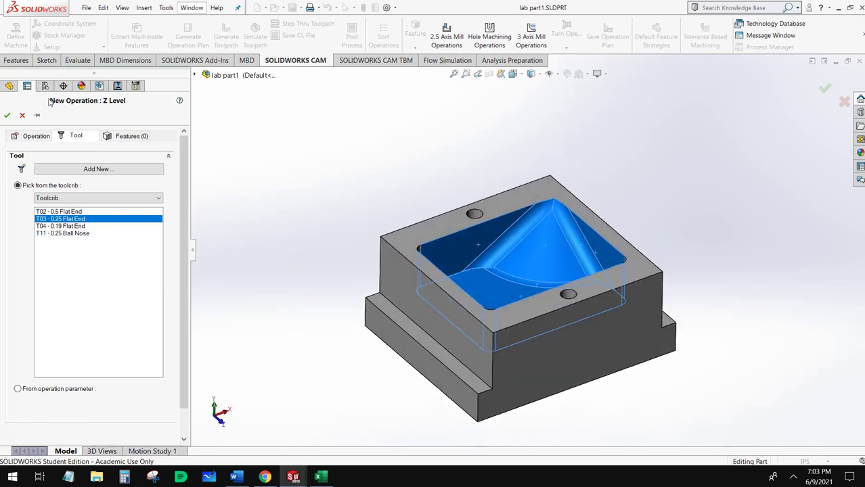
pyautogui.click(130, 136)
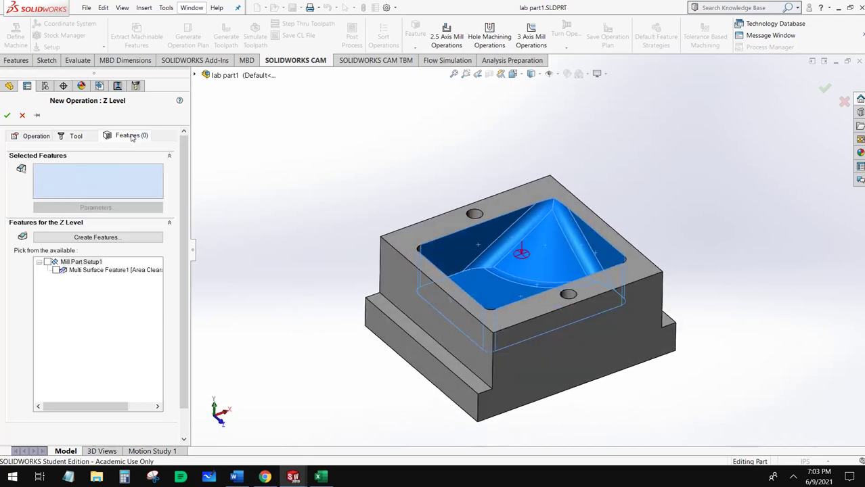
pyautogui.click(56, 270)
pyautogui.click(7, 116)
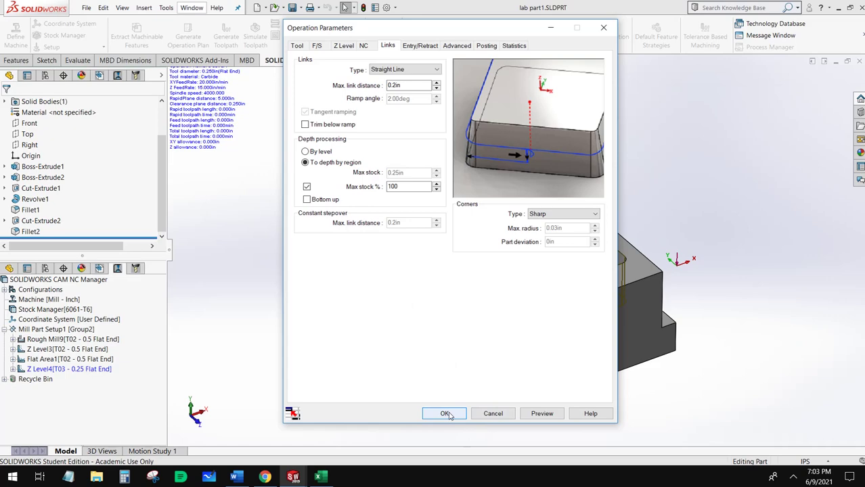
pyautogui.click(446, 412)
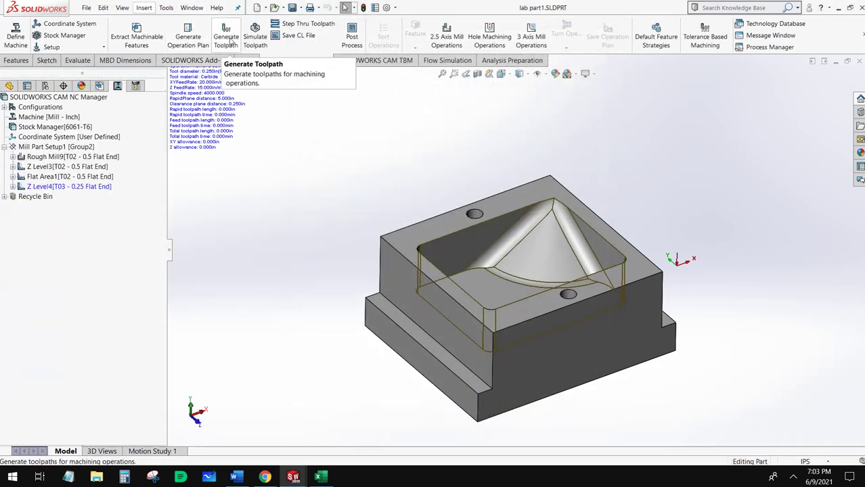
pyautogui.click(231, 42)
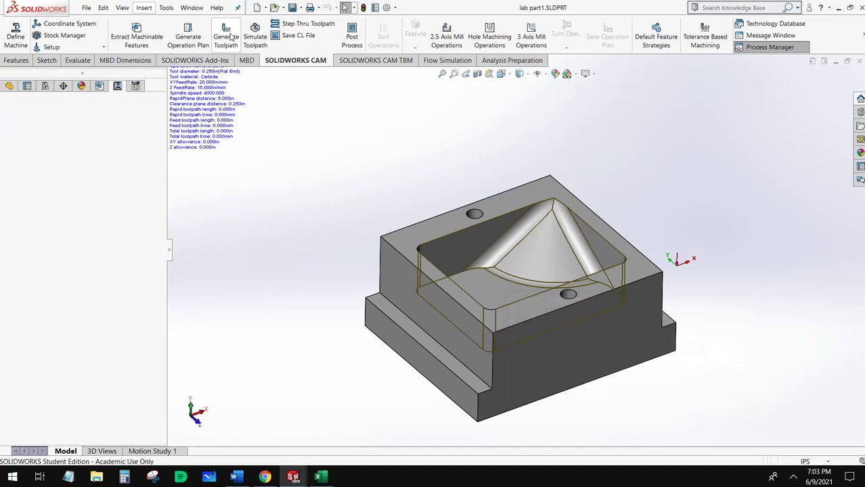
# - Simulate all toolpaths through to the end, raising the playback speed to maximum
pyautogui.click(255, 38)
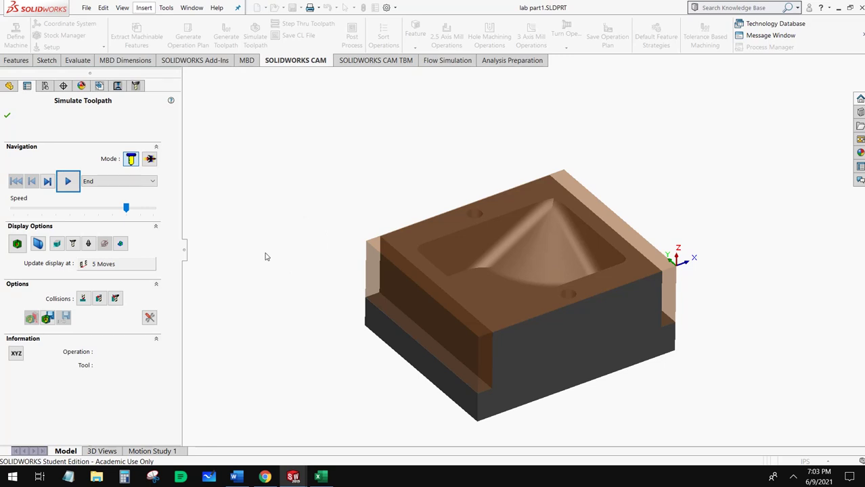
pyautogui.click(68, 180)
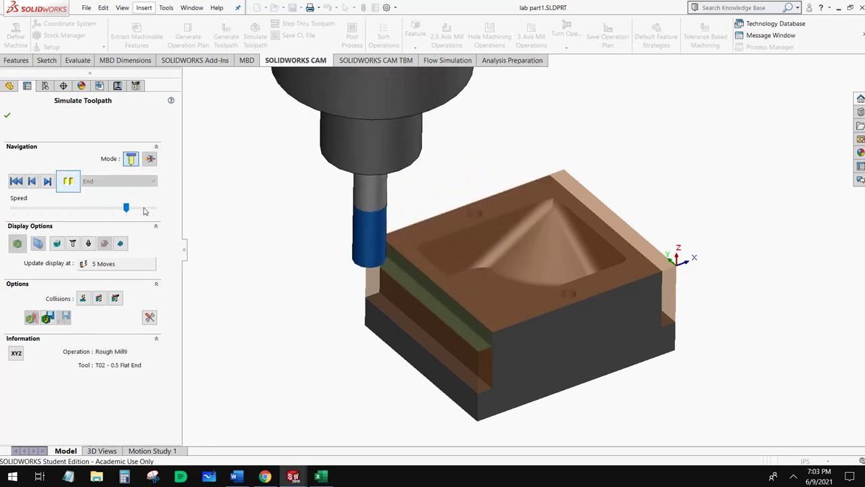
pyautogui.click(144, 210)
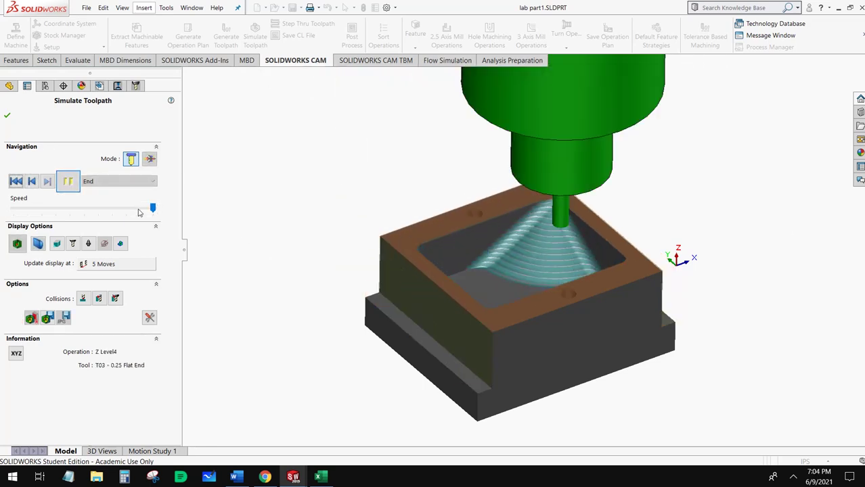
# - Restart the simulation and play the rough mill, first Z Level and Flat Area toolpaths one operation at a time
pyautogui.click(115, 183)
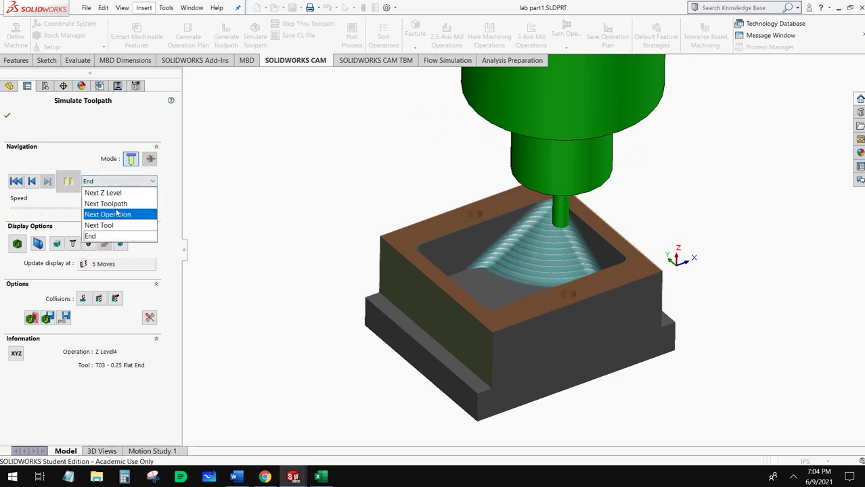
pyautogui.click(119, 214)
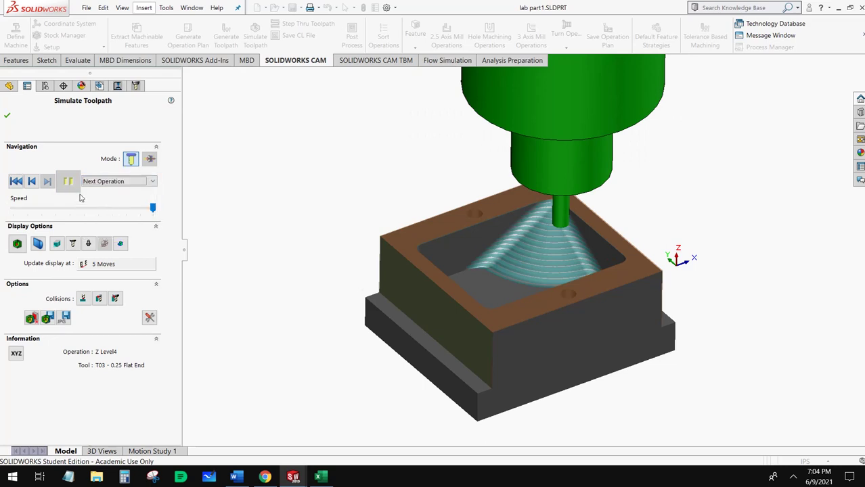
pyautogui.click(16, 181)
pyautogui.click(67, 181)
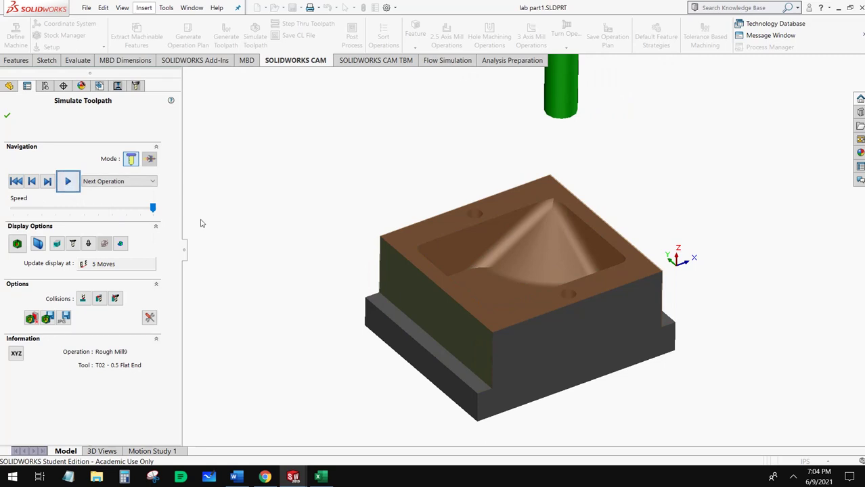
pyautogui.click(68, 181)
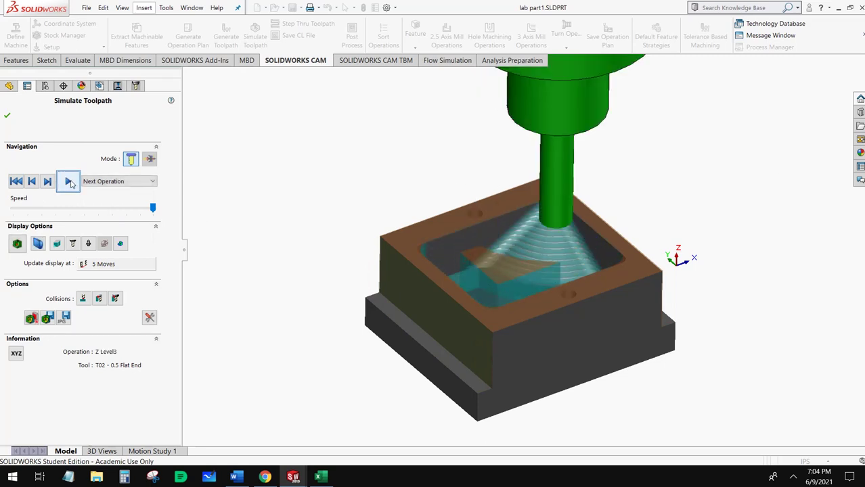
pyautogui.click(68, 181)
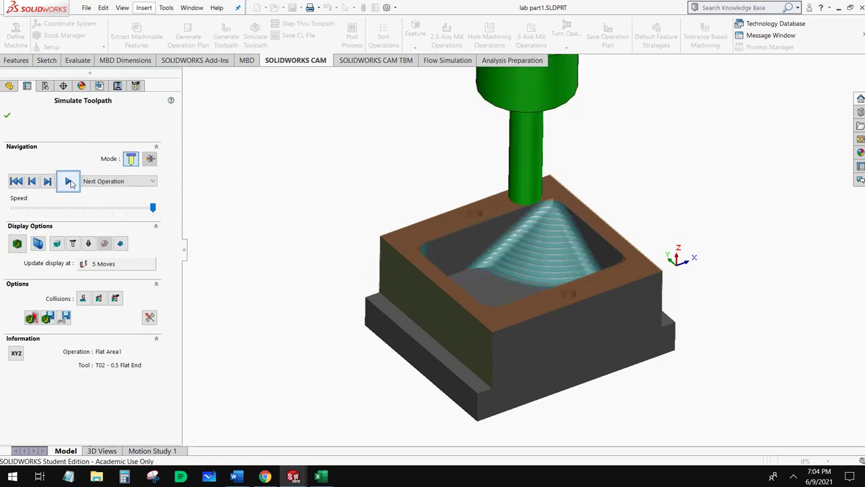
pyautogui.click(69, 182)
# - Simulate the 0.25 Flat End Z Level operation up close at reduced speed, finish it at maximum speed and end the simulation
pyautogui.click(69, 181)
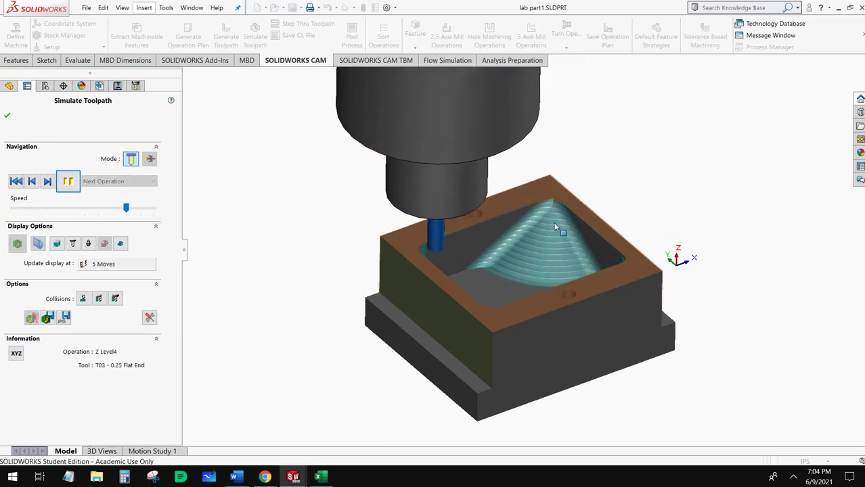
pyautogui.scroll(-2, 552, 223)
pyautogui.scroll(-2, 551, 225)
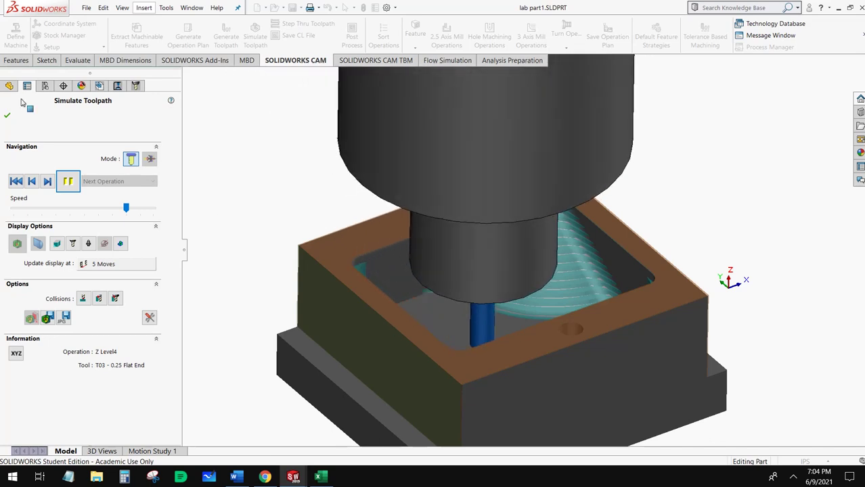
pyautogui.click(136, 212)
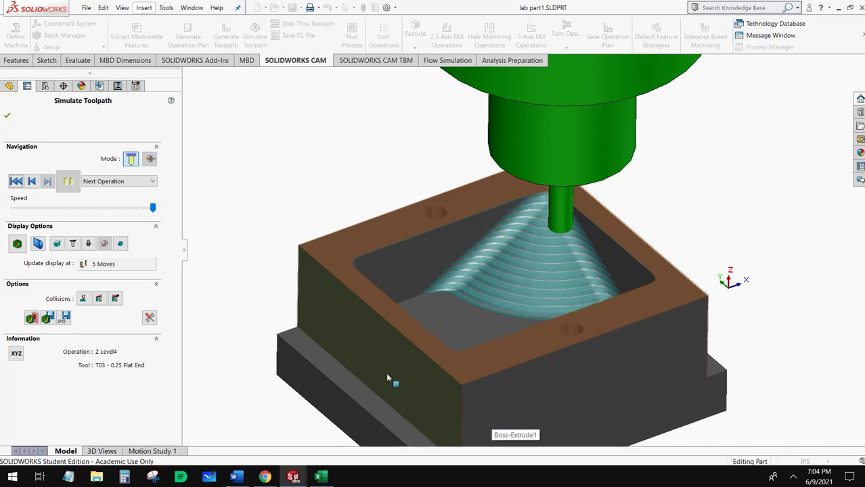
pyautogui.click(7, 115)
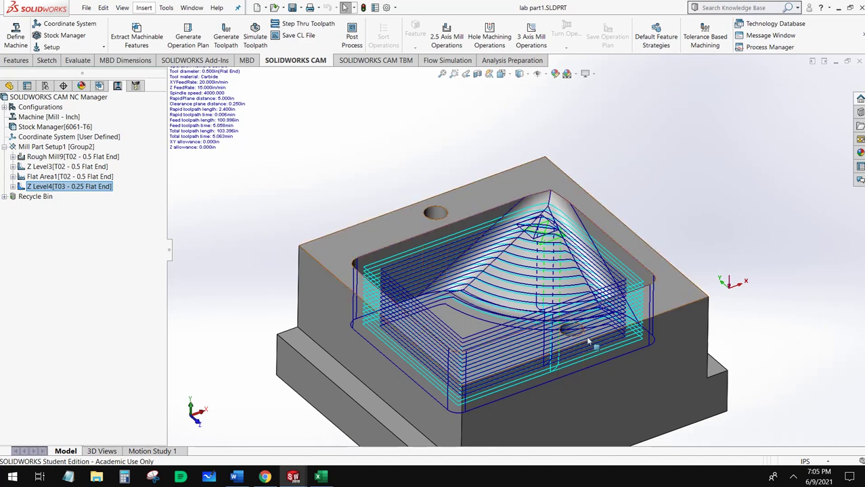
pyautogui.click(399, 123)
pyautogui.scroll(2, 348, 209)
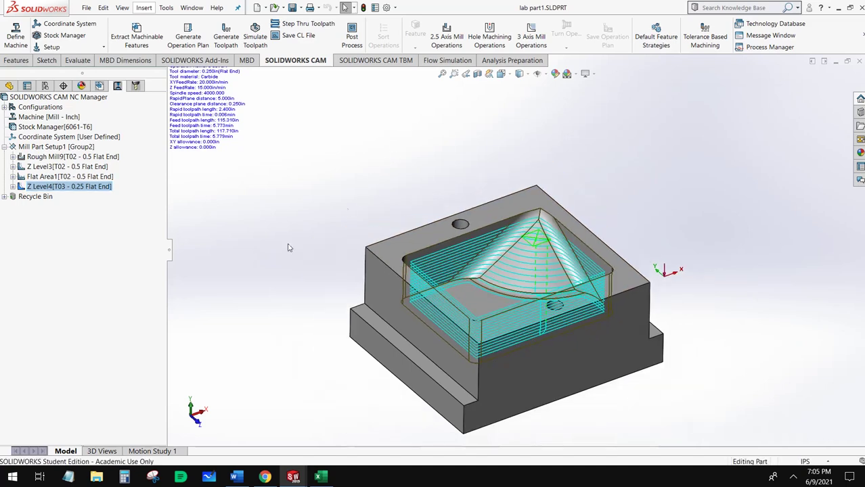
# - Add a Center Drill operation to Mill Part Setup1 using T06 - 1/4 x 90DEG Center Drill on Hole Group2 and generate its toolpath
pyautogui.rightClick(47, 147)
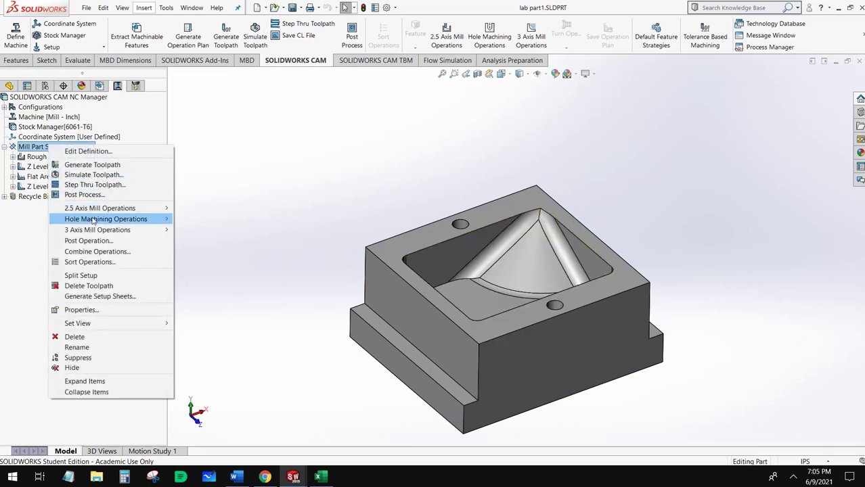
pyautogui.moveTo(132, 221)
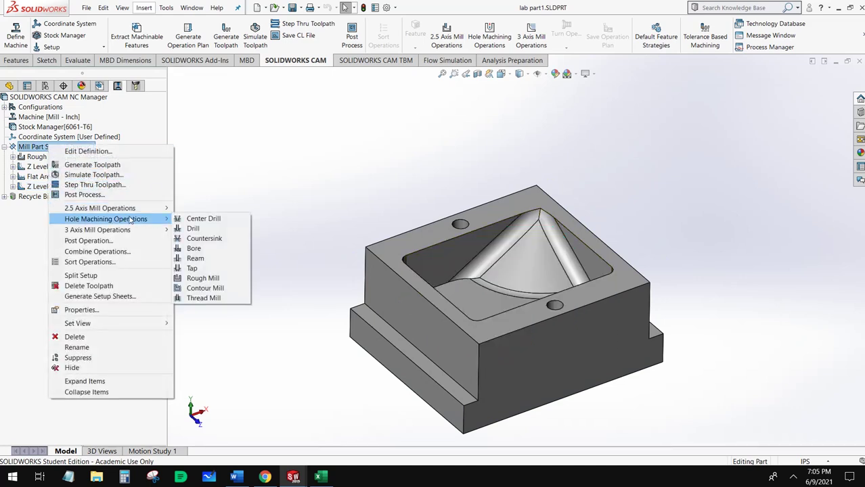
pyautogui.click(219, 219)
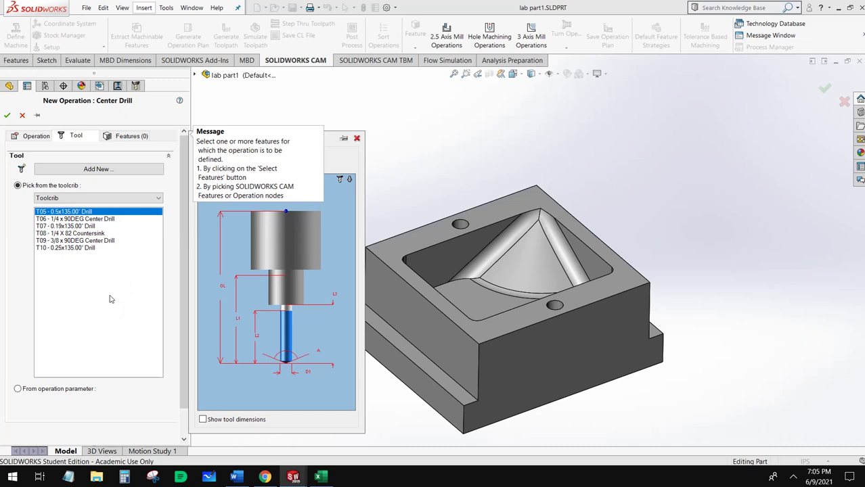
pyautogui.click(95, 219)
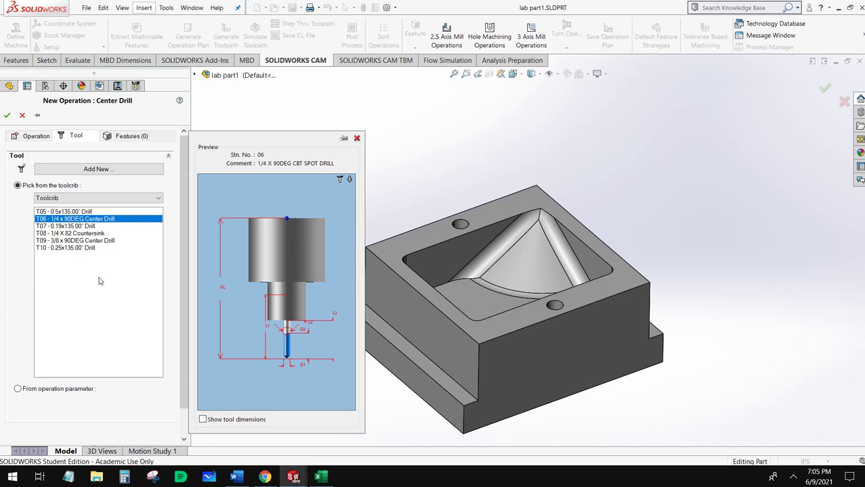
pyautogui.click(116, 139)
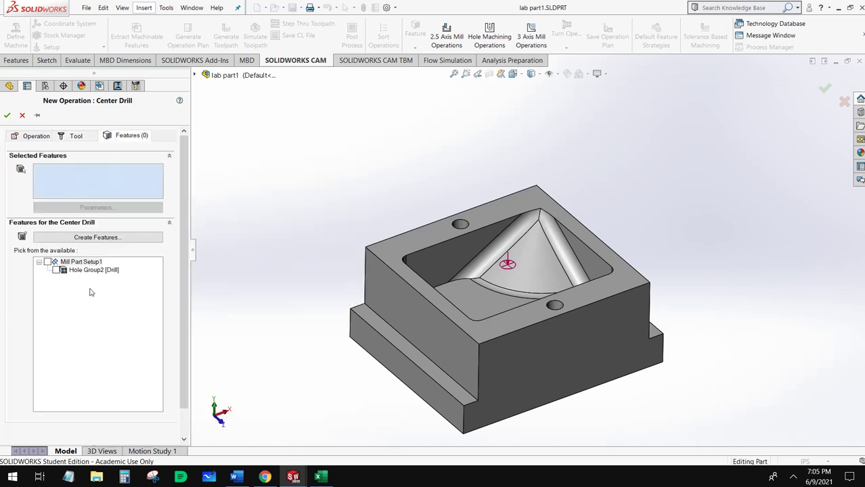
pyautogui.click(56, 270)
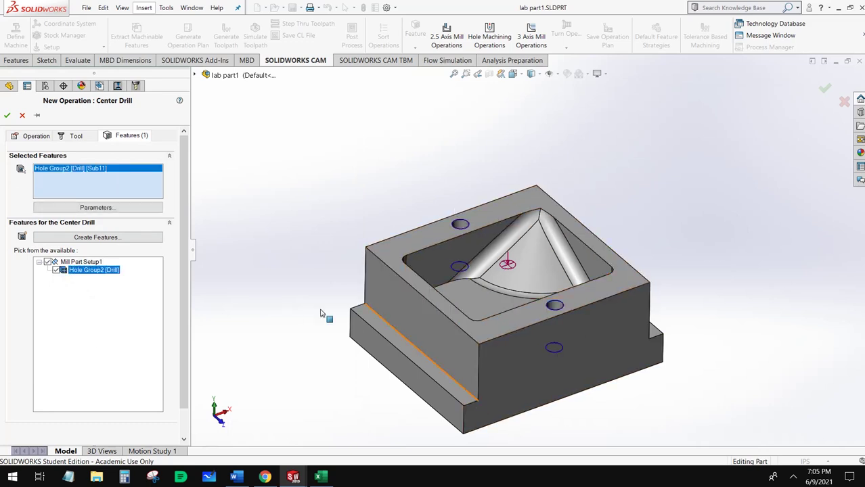
pyautogui.click(7, 115)
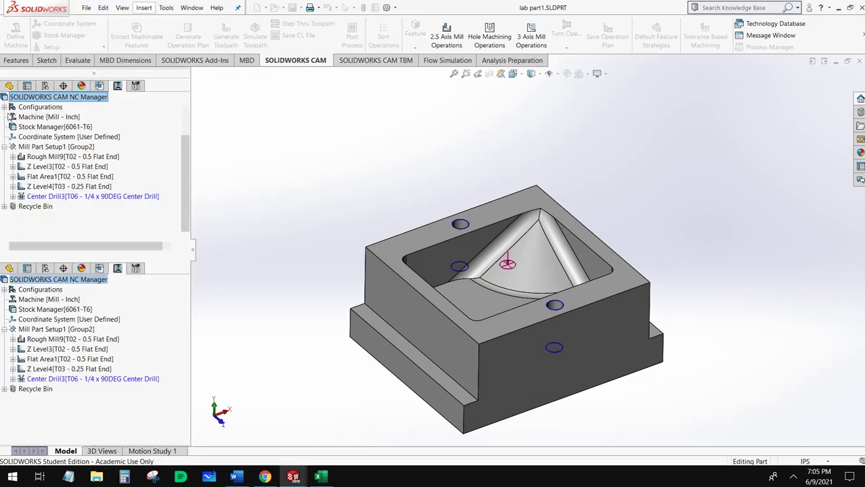
pyautogui.doubleClick(75, 197)
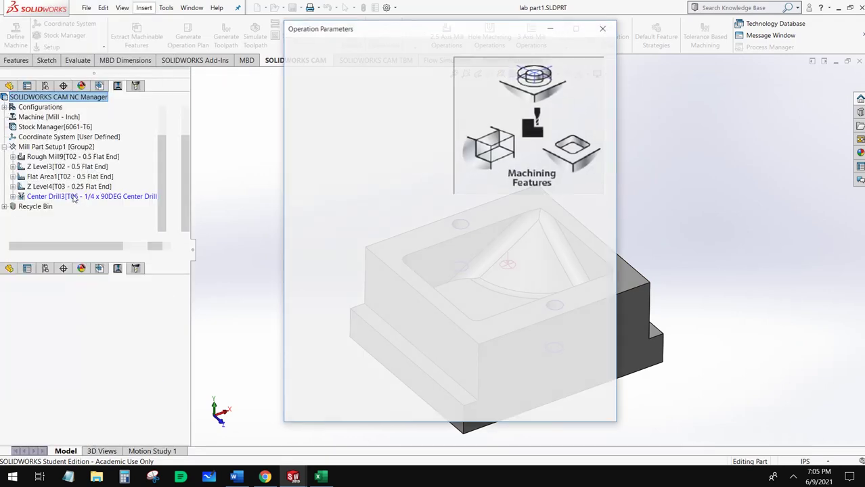
pyautogui.click(443, 413)
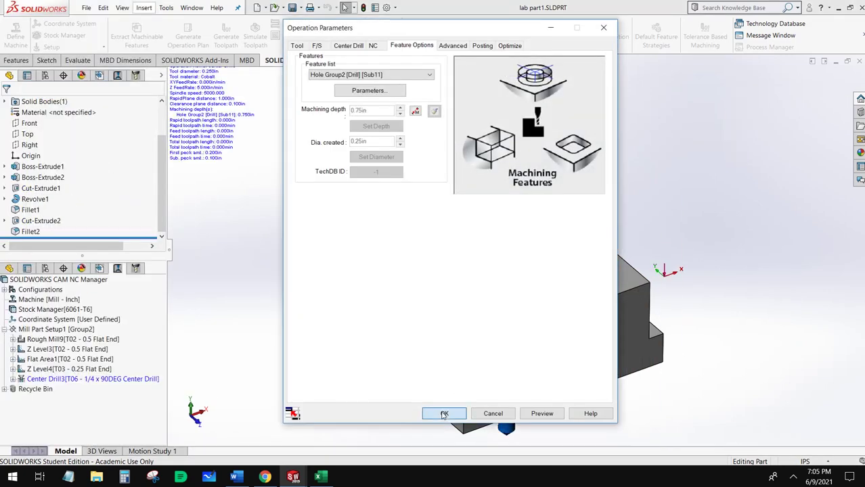
pyautogui.click(236, 32)
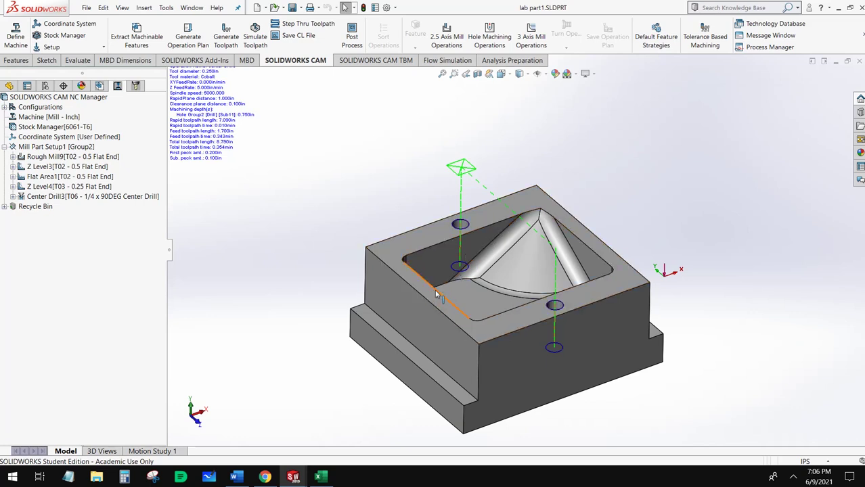
# - Simulate the toolpaths one operation at a time through the center drilling of the holes and end the simulation
pyautogui.click(254, 35)
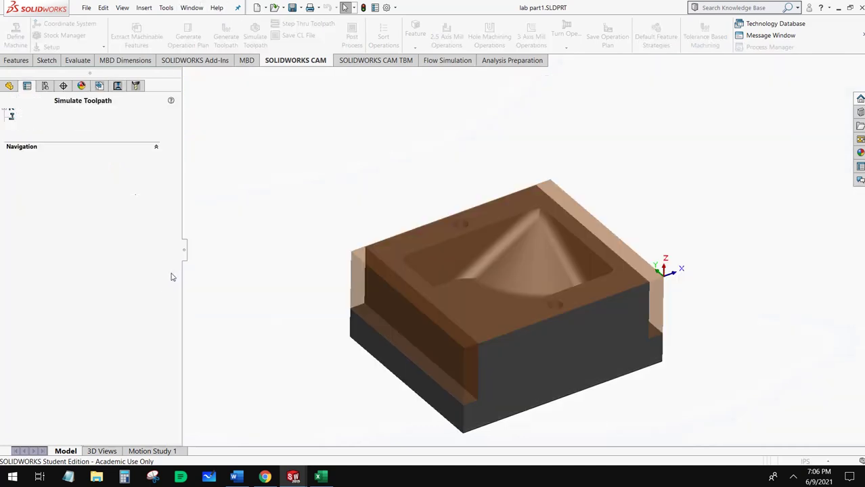
pyautogui.click(123, 181)
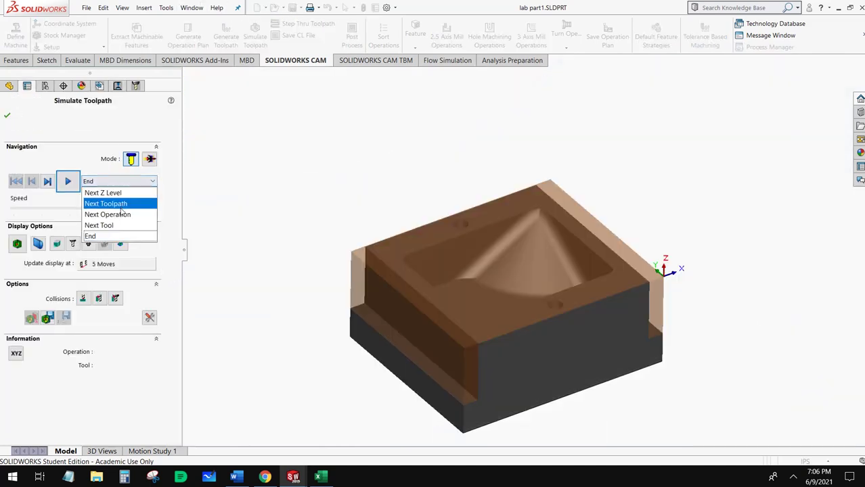
pyautogui.click(115, 214)
pyautogui.click(67, 181)
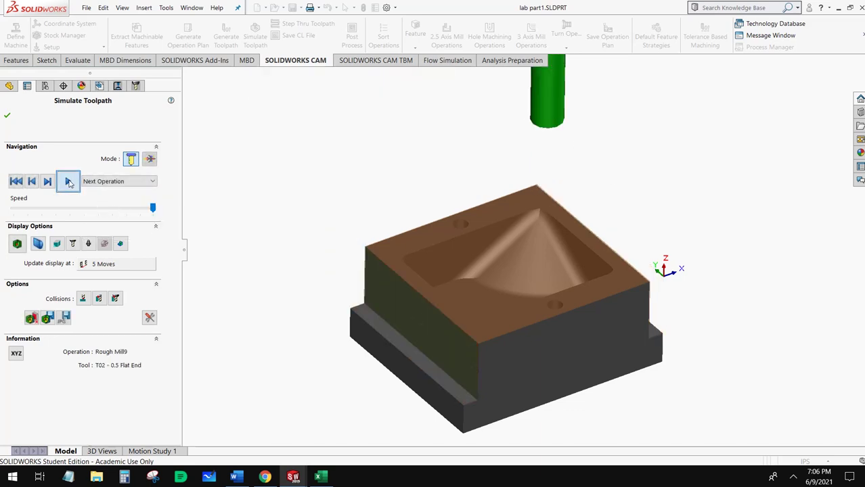
pyautogui.click(67, 181)
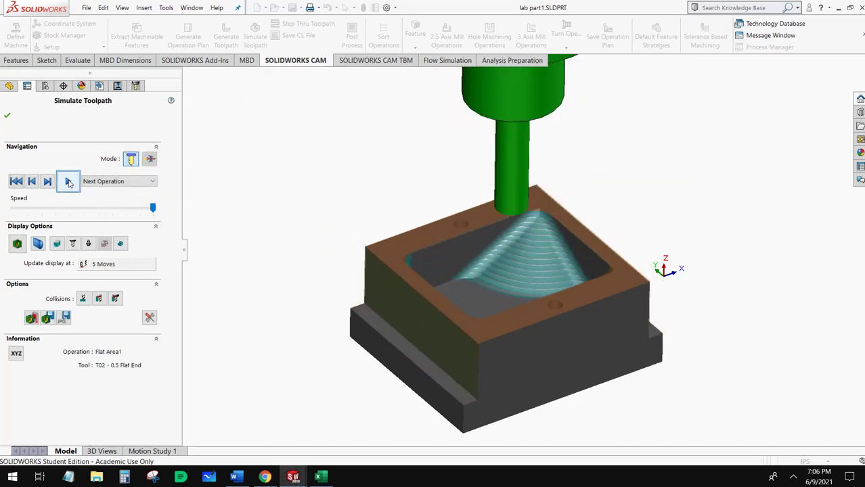
pyautogui.click(68, 181)
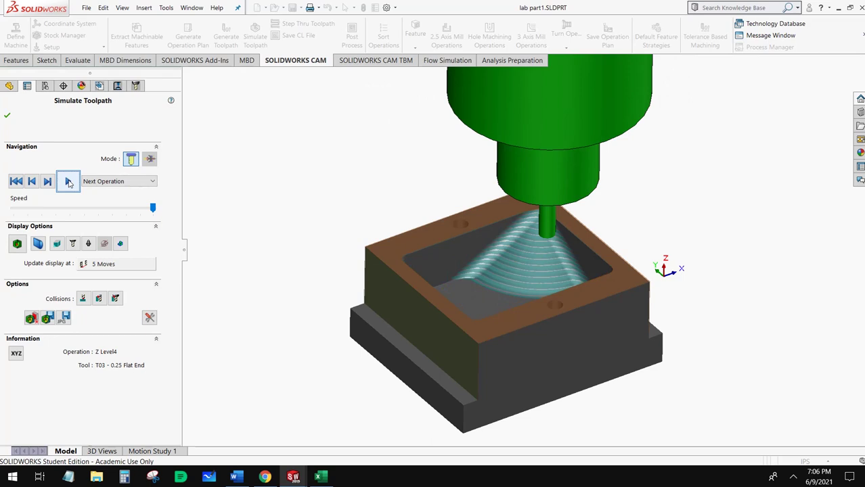
pyautogui.click(68, 181)
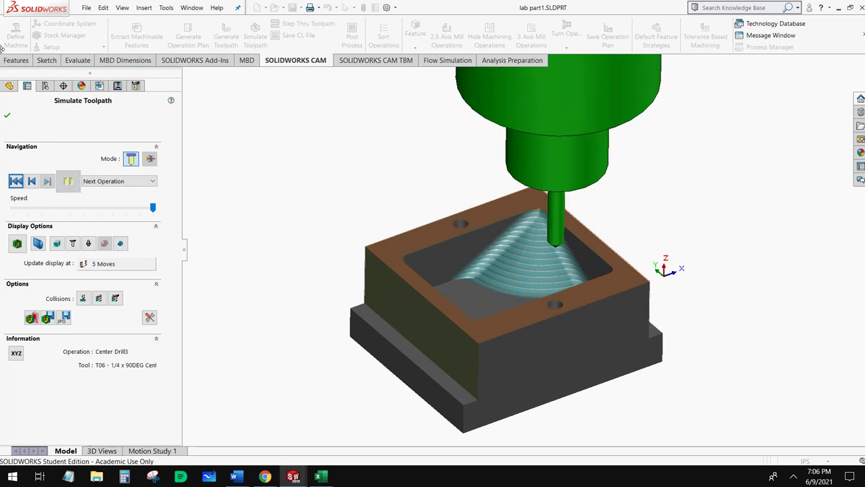
pyautogui.click(7, 116)
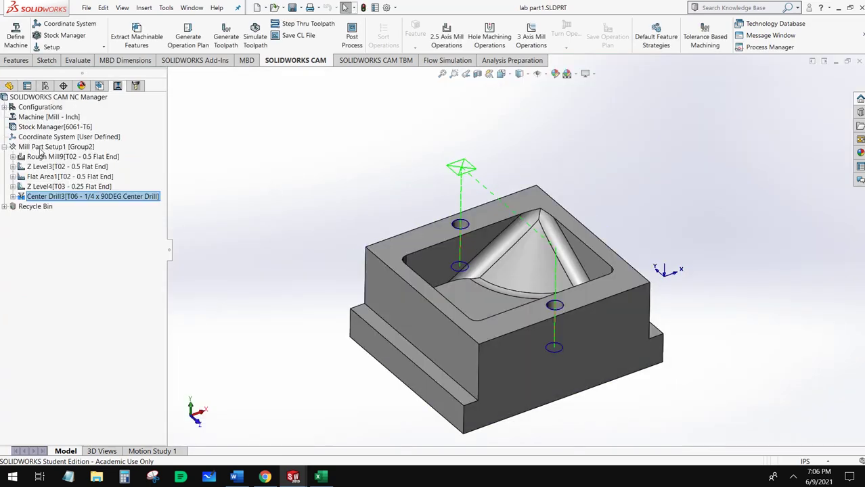
# - Add a Drill operation to Mill Part Setup1 using T10 - 0.25x135.00° Drill on Hole Group2
pyautogui.rightClick(41, 150)
pyautogui.moveTo(137, 224)
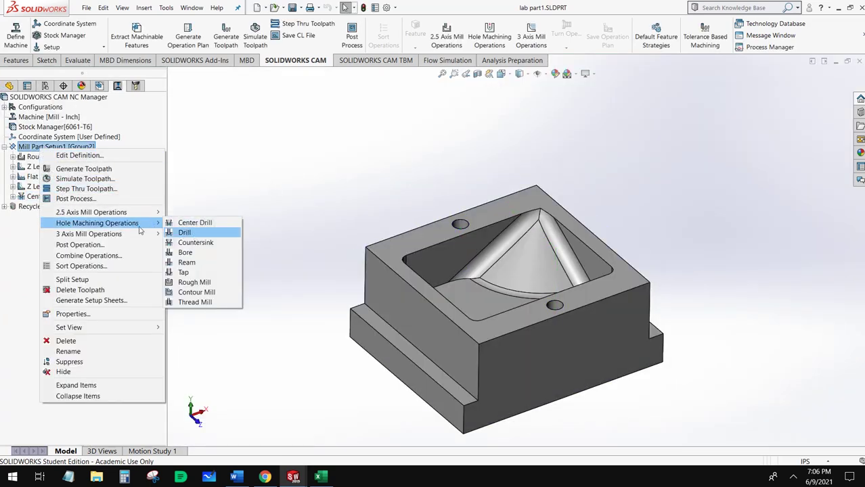
pyautogui.moveTo(98, 233)
pyautogui.click(186, 232)
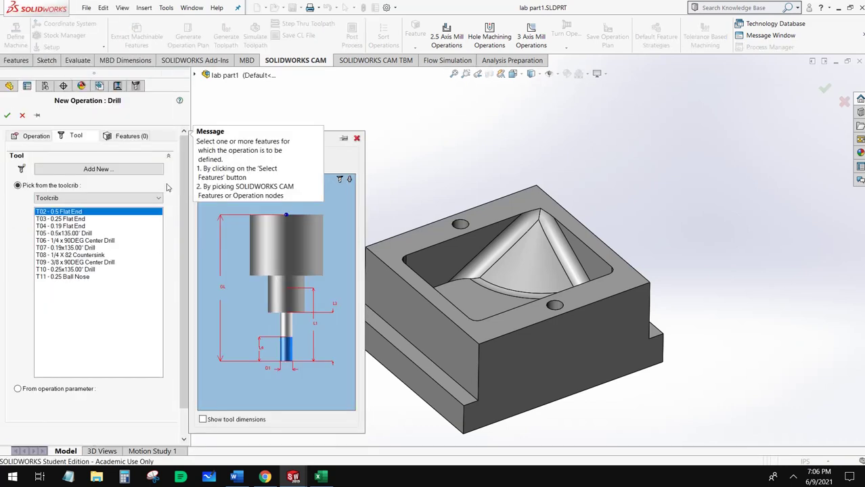
pyautogui.click(89, 243)
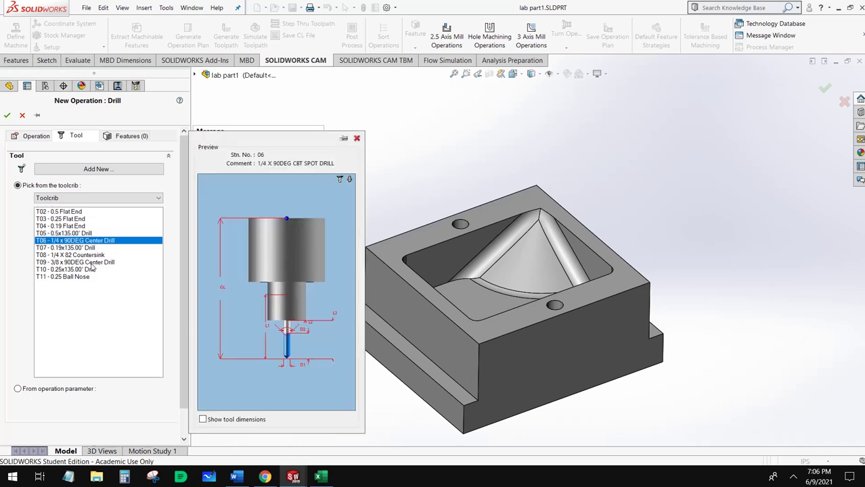
pyautogui.click(85, 269)
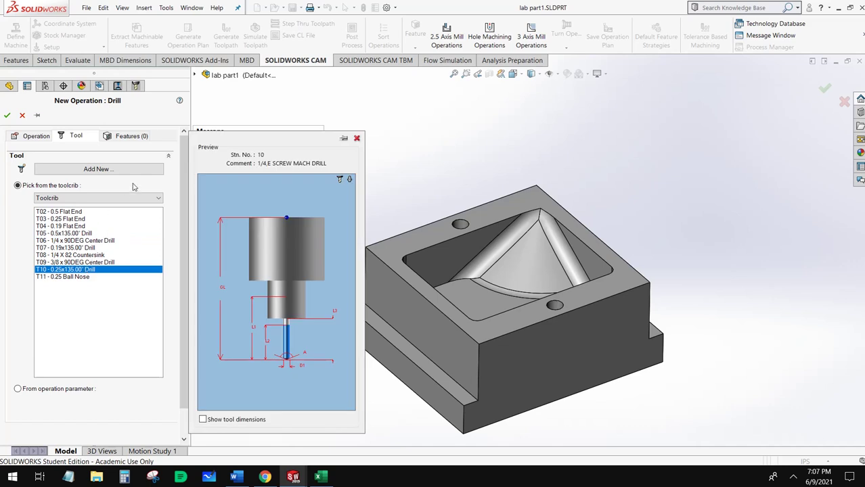
pyautogui.click(123, 136)
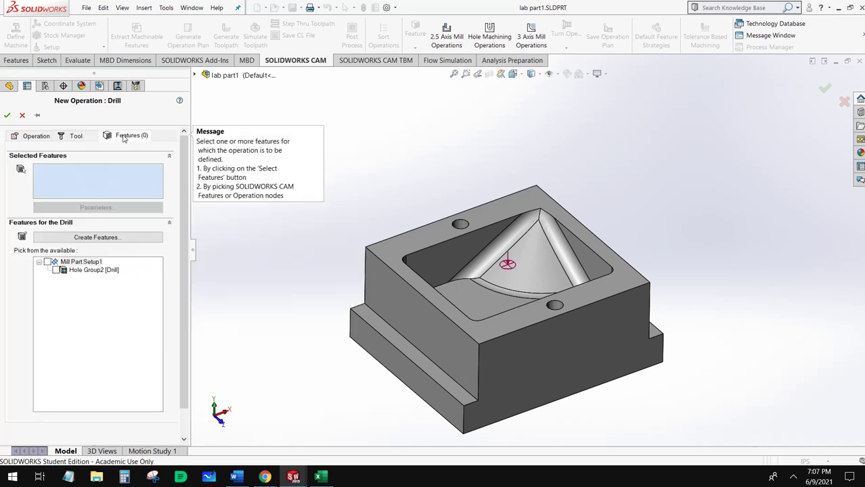
pyautogui.click(57, 270)
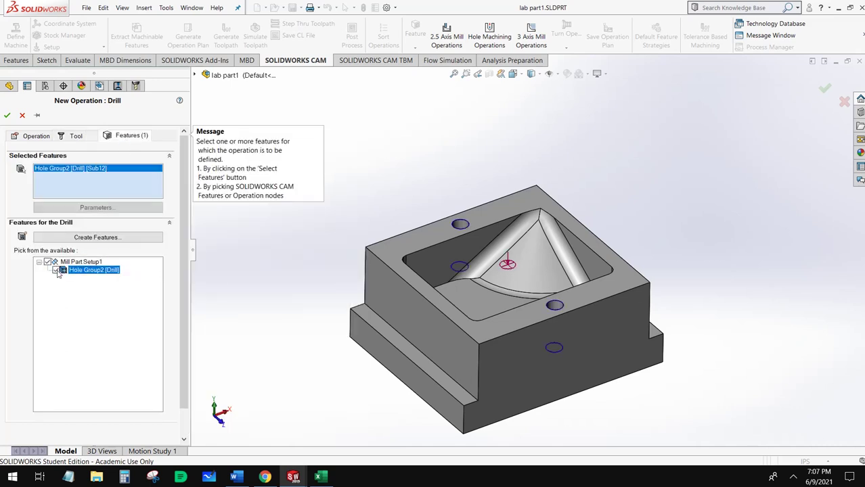
pyautogui.click(7, 115)
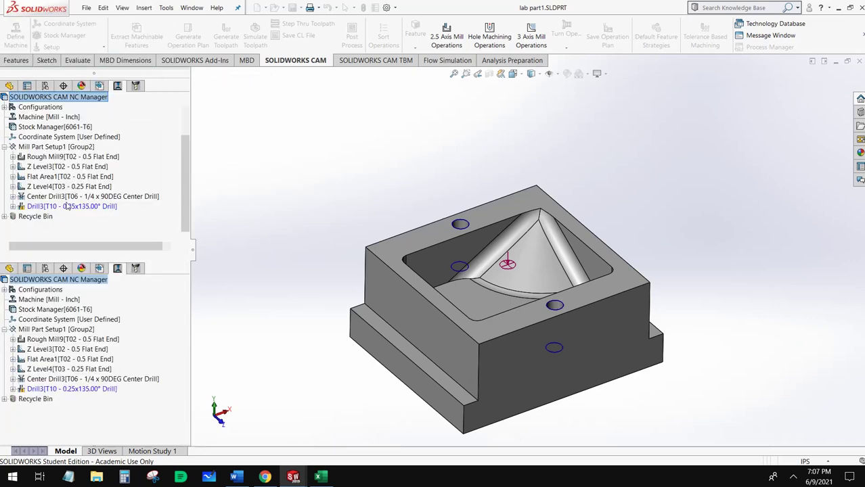
# - Accept the operation parameters of the new drill operation and generate its toolpath
pyautogui.doubleClick(65, 206)
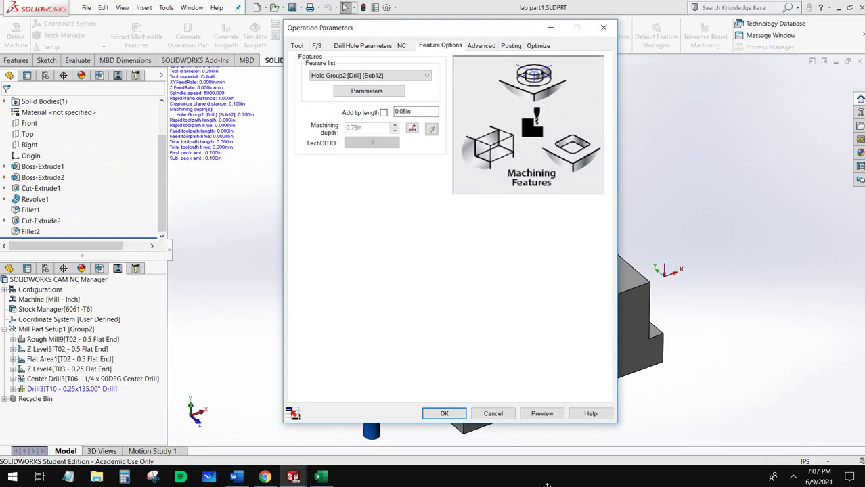
pyautogui.click(444, 414)
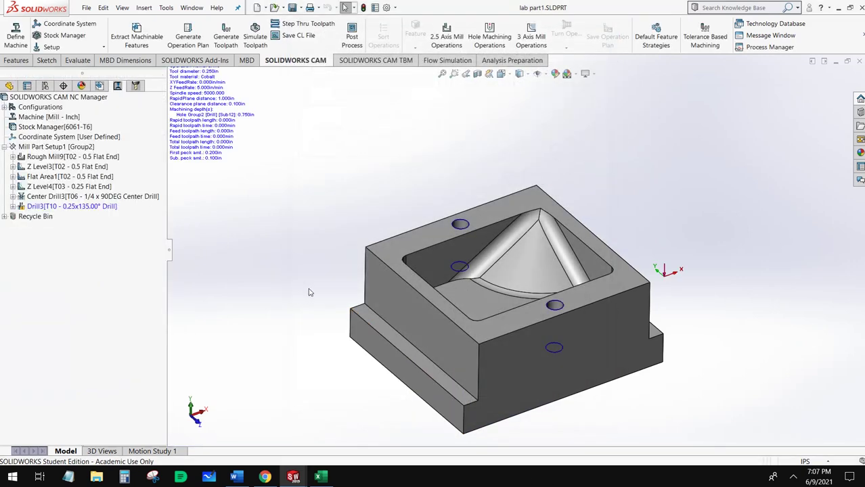
pyautogui.click(226, 37)
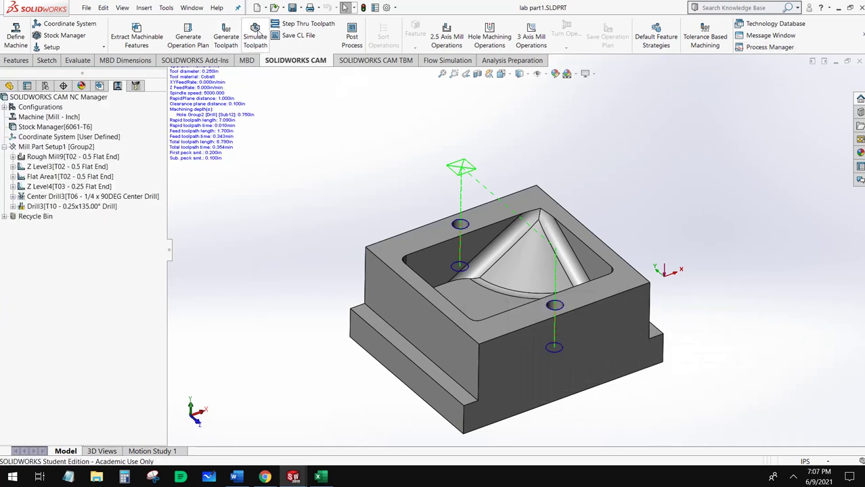
# - Simulate the toolpaths operation by operation, slowing the playback for the 0.25 drill operation, and end the simulation
pyautogui.click(255, 37)
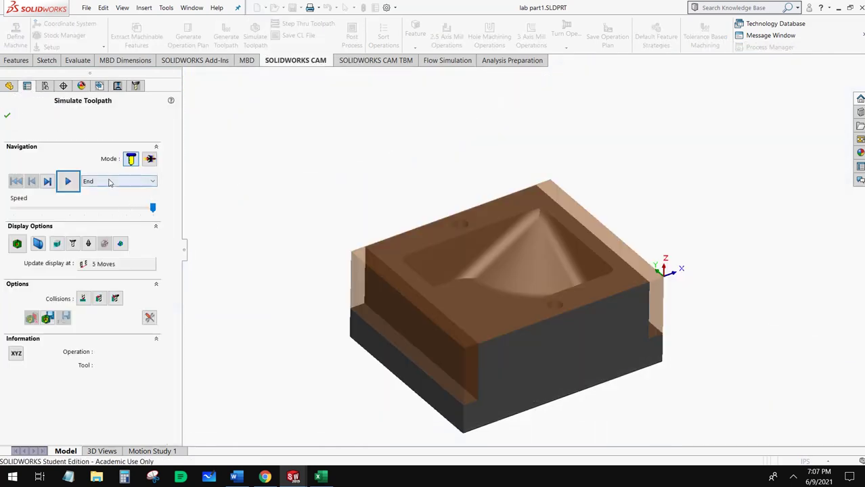
pyautogui.click(117, 181)
pyautogui.click(116, 214)
pyautogui.click(67, 181)
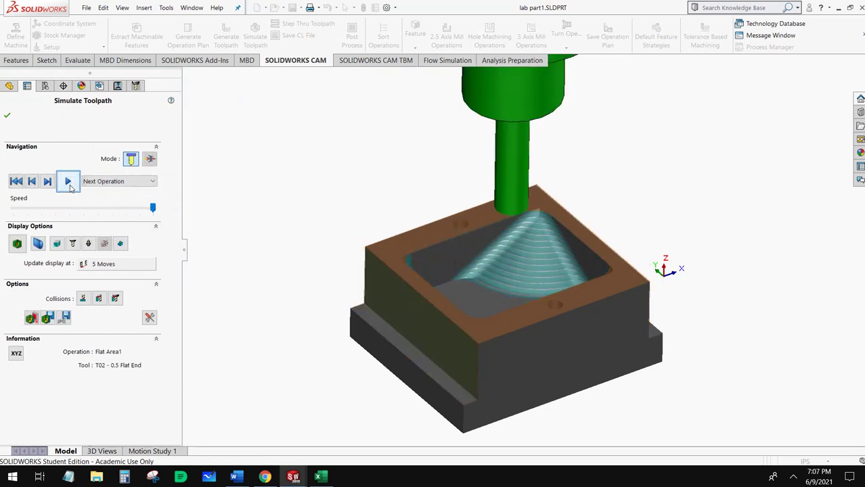
pyautogui.click(67, 182)
pyautogui.click(67, 181)
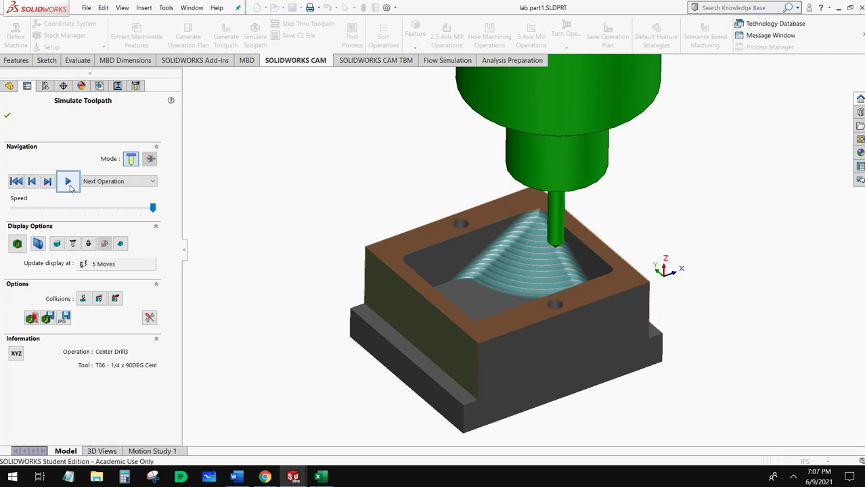
pyautogui.moveTo(152, 208); pyautogui.dragTo(127, 208)
pyautogui.click(72, 182)
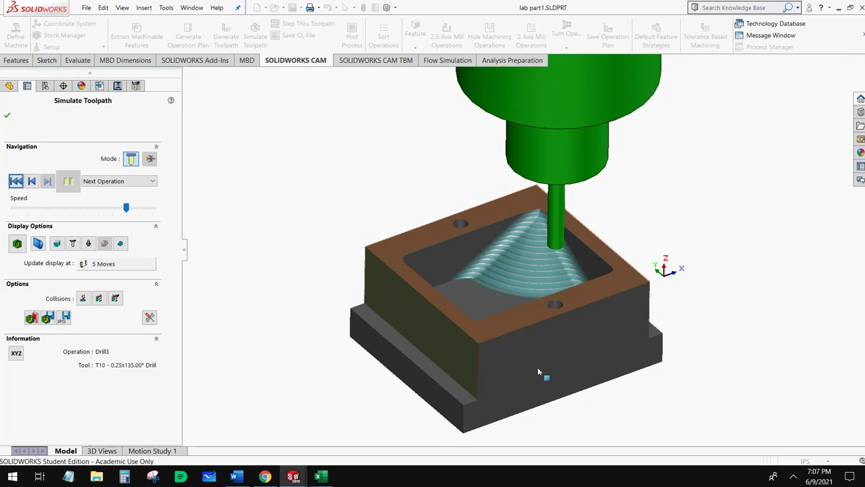
pyautogui.click(8, 117)
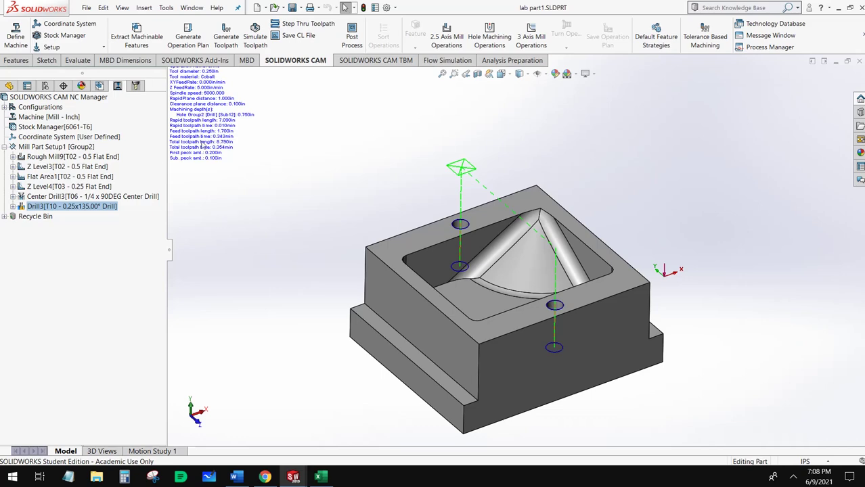
# - Start a Face Mill operation under Mill Part Setup1 with the T01 - 2 Face Mill tool and go to its feature selection
pyautogui.click(43, 149)
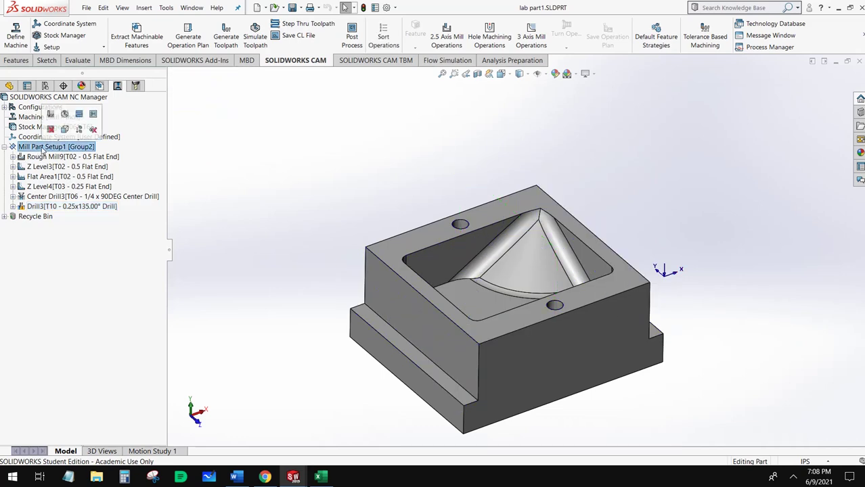
pyautogui.rightClick(43, 148)
pyautogui.moveTo(110, 212)
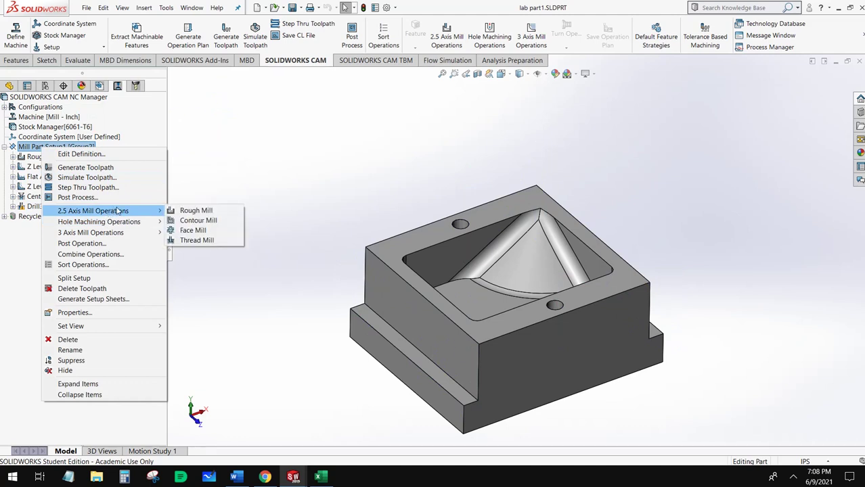
pyautogui.click(218, 232)
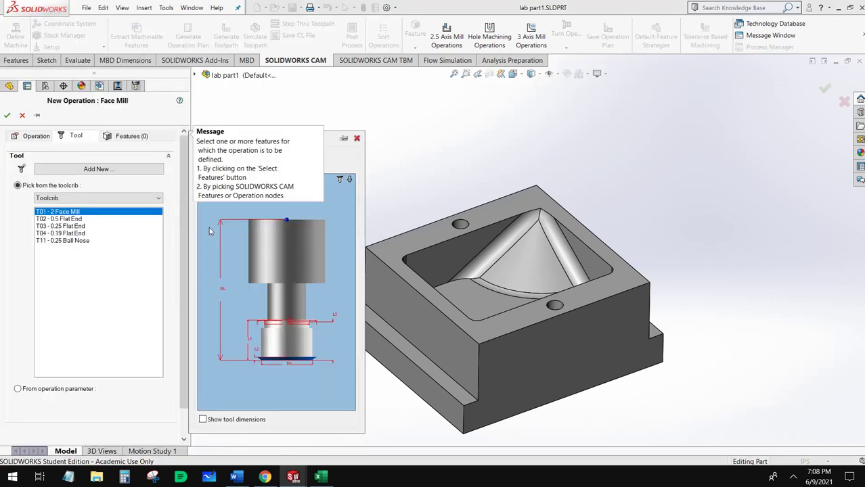
pyautogui.moveTo(95, 214)
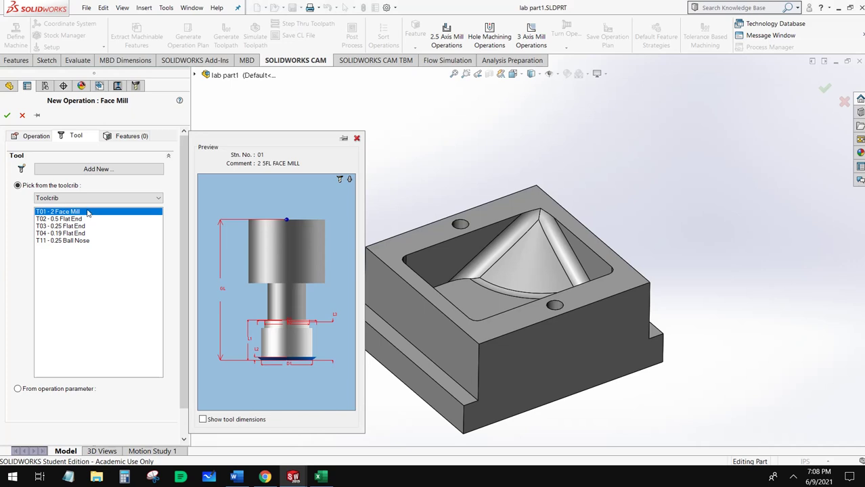
pyautogui.click(121, 139)
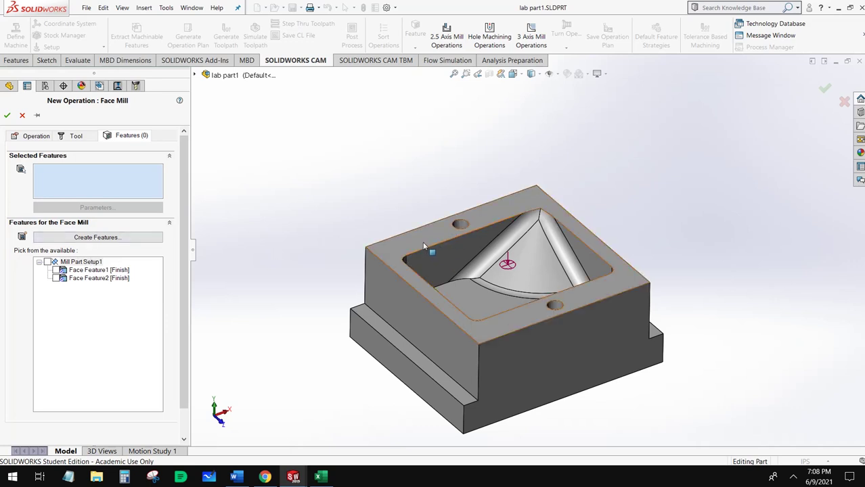
# - Create a 2.5 axis feature of type Face Feature for the face mill operation, using the part's top face
pyautogui.click(128, 240)
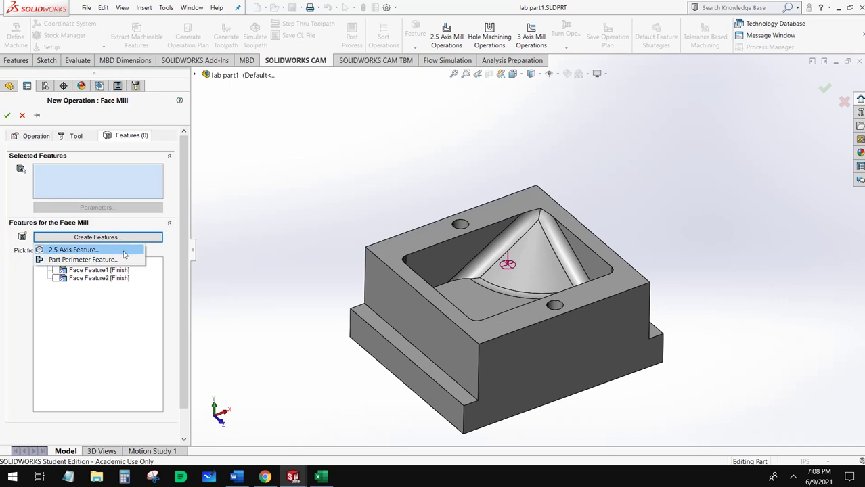
pyautogui.click(124, 253)
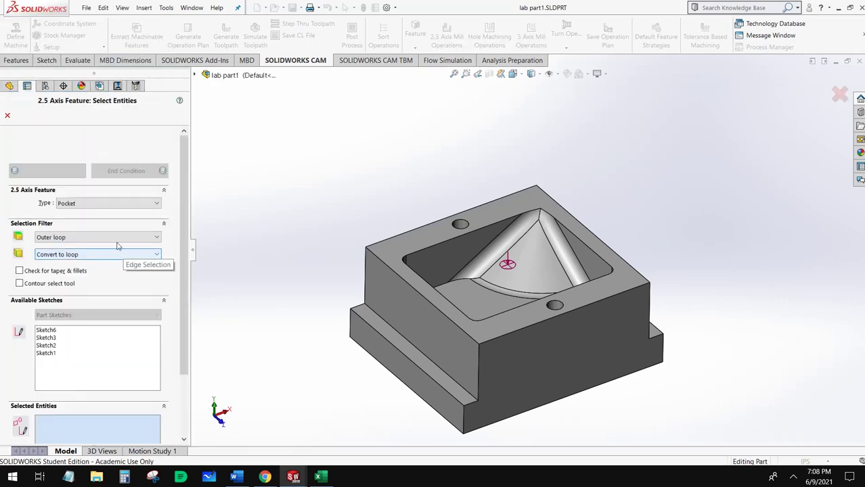
pyautogui.click(108, 205)
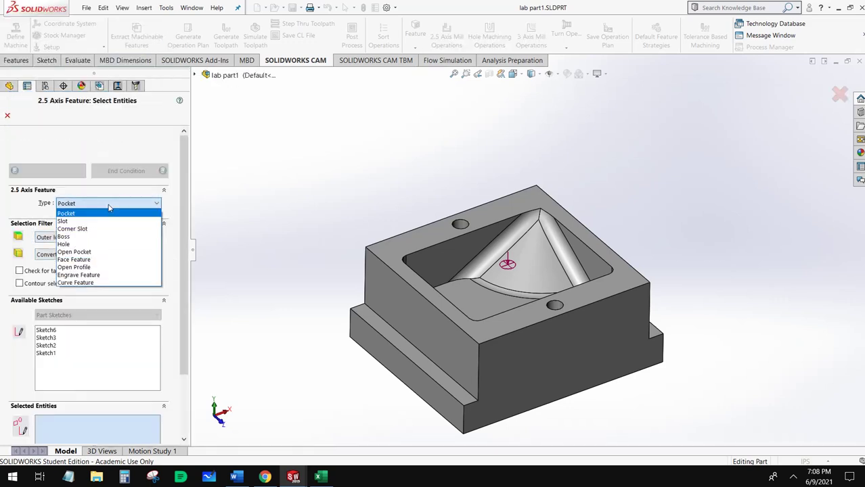
pyautogui.click(96, 260)
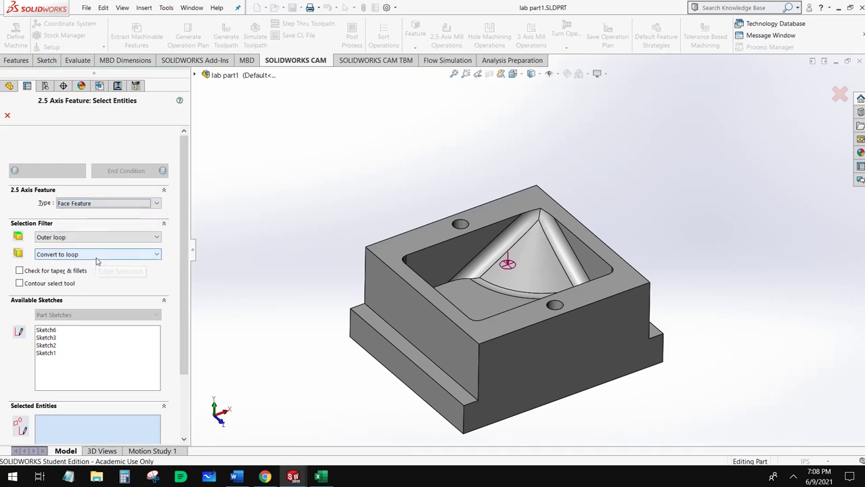
pyautogui.click(414, 239)
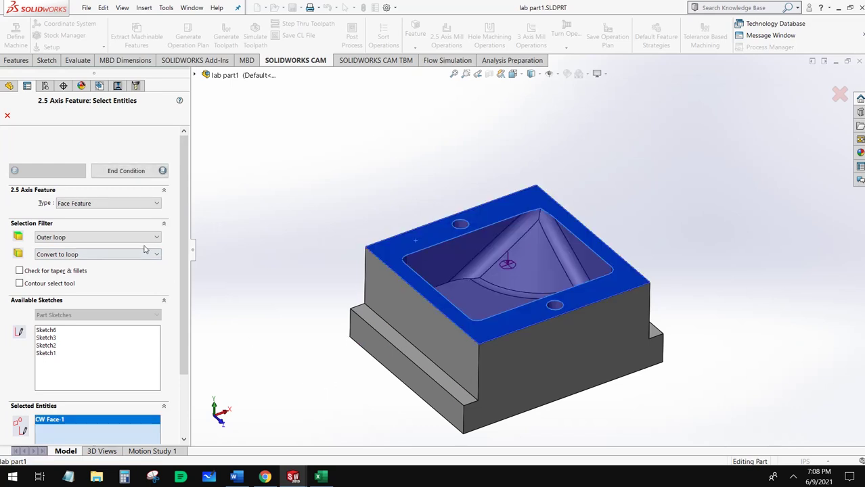
# - Set the new face feature's Direction 1 end condition to Upto Stock and accept the feature
pyautogui.click(142, 177)
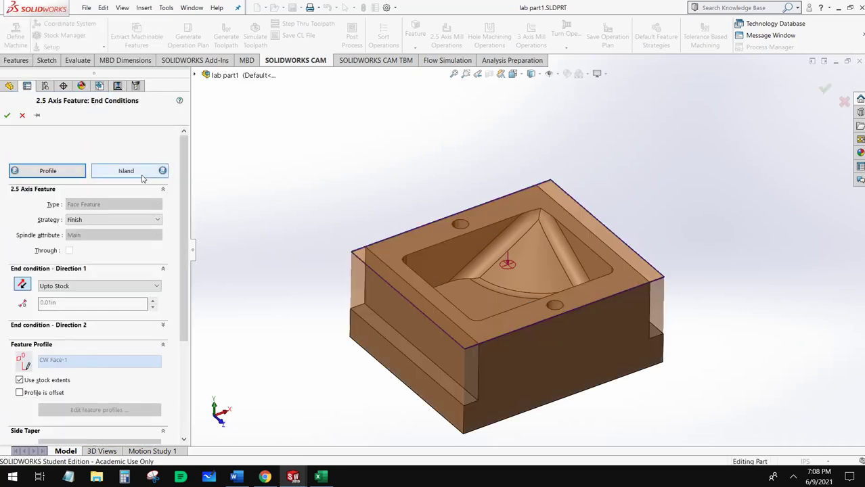
pyautogui.click(105, 286)
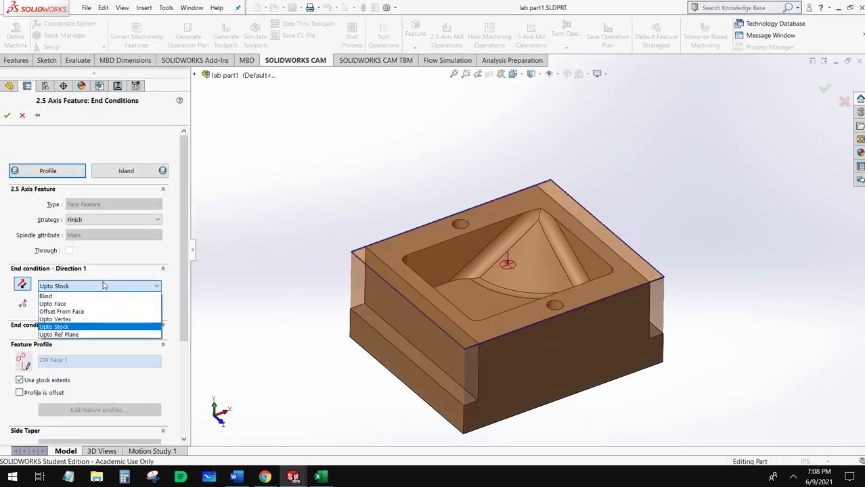
pyautogui.click(72, 328)
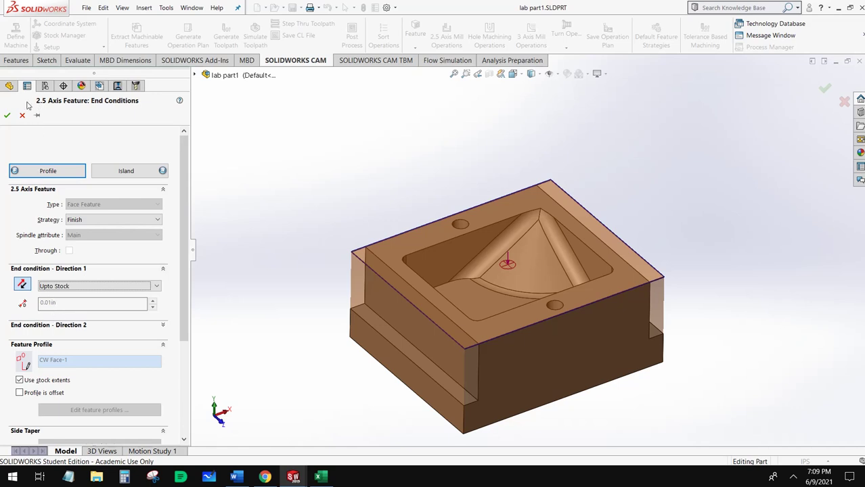
pyautogui.click(8, 116)
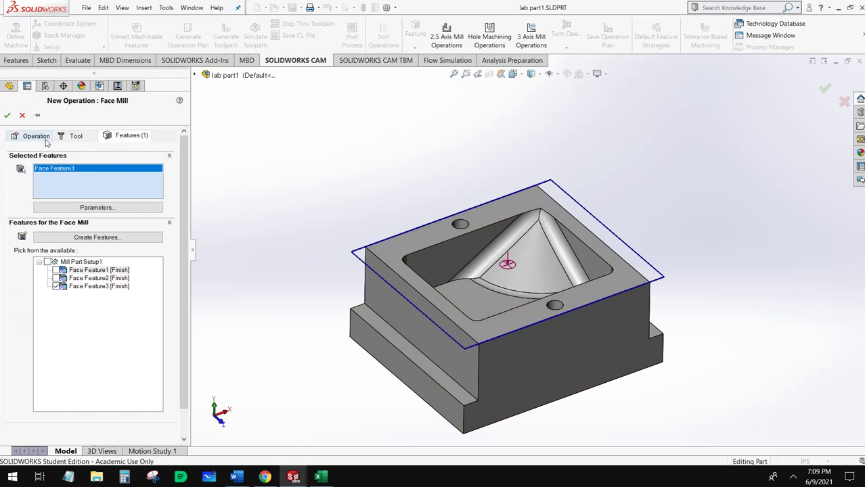
# - Accept the new face mill operation, close its operation parameters without changes, and generate its toolpath
pyautogui.click(7, 115)
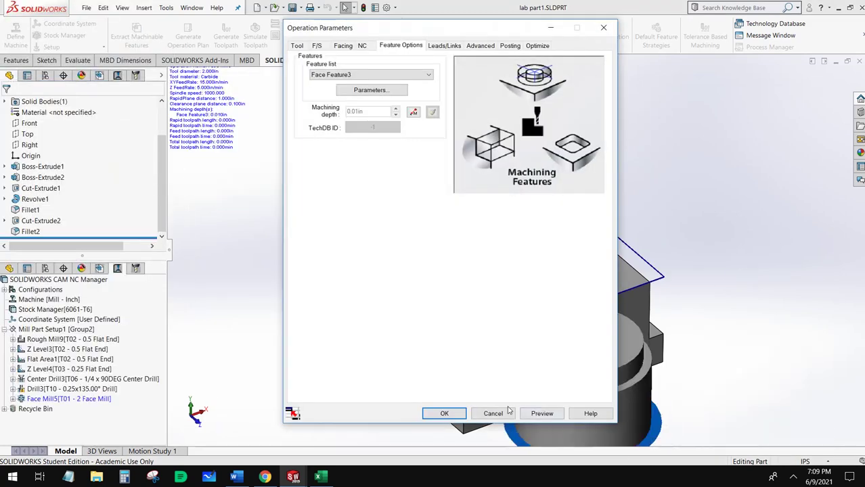
pyautogui.click(513, 414)
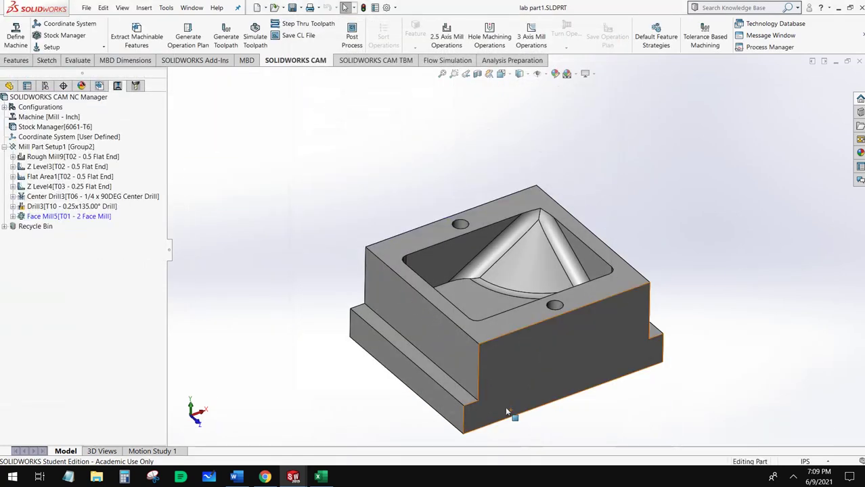
pyautogui.click(226, 35)
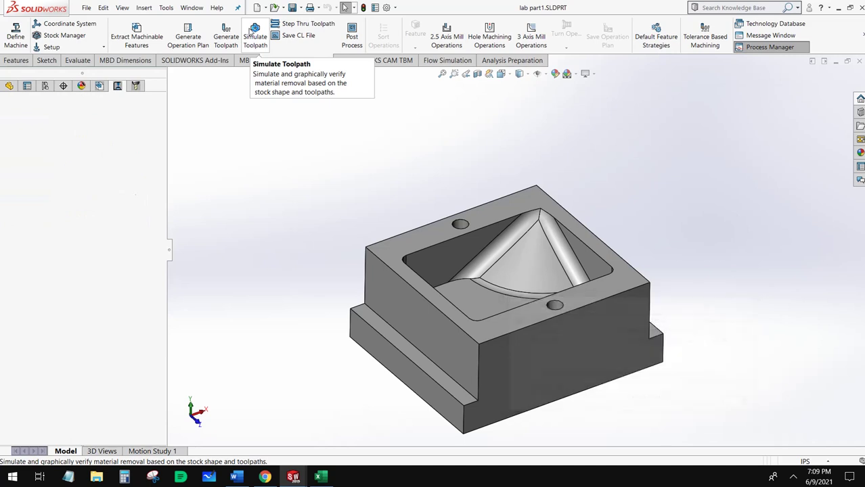
# - Simulate the toolpaths operation by operation at maximum playback speed, from the rough mill through the face mill
pyautogui.click(255, 34)
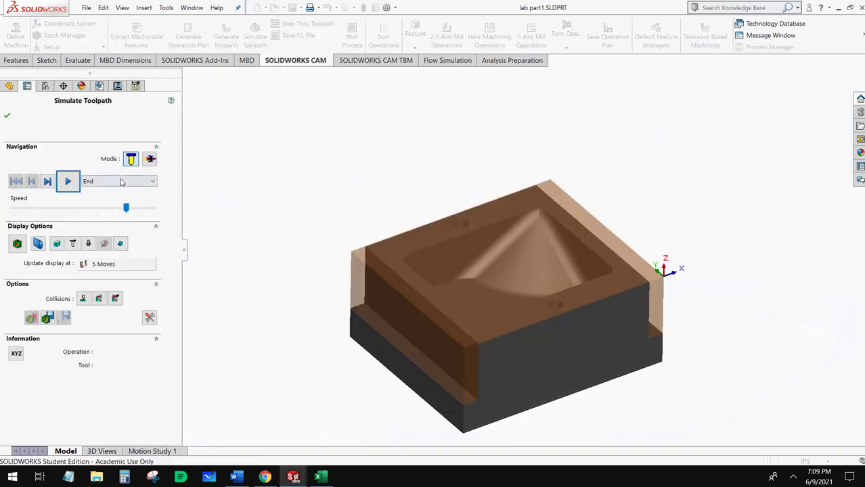
pyautogui.click(122, 181)
pyautogui.click(124, 213)
pyautogui.click(67, 182)
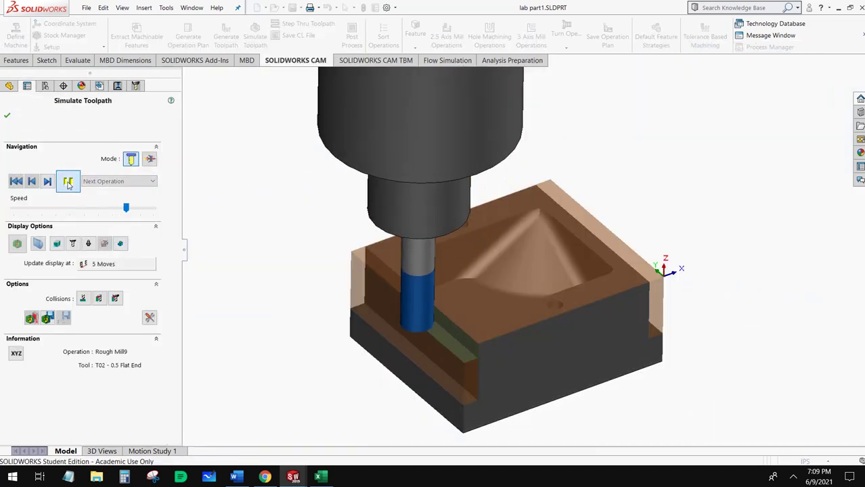
pyautogui.moveTo(126, 208); pyautogui.dragTo(151, 208)
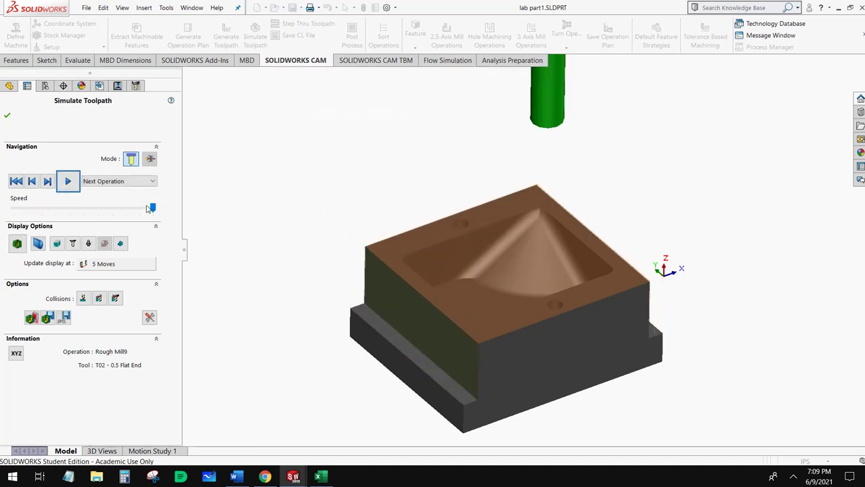
pyautogui.click(68, 183)
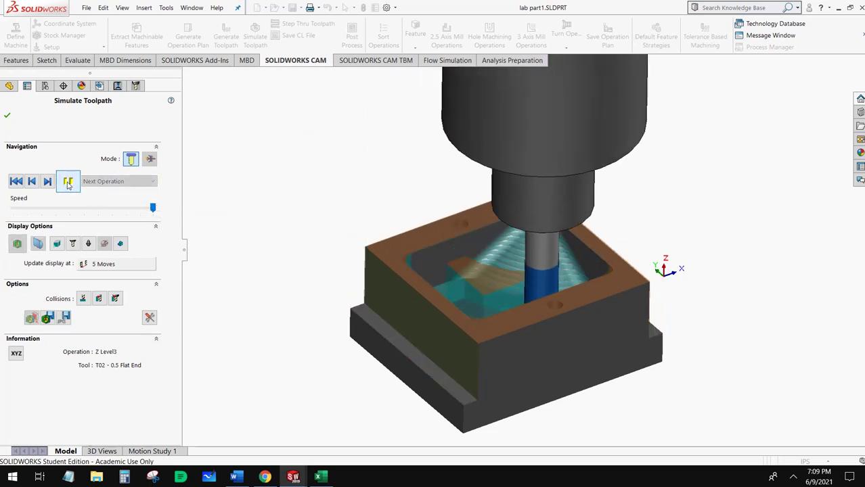
pyautogui.click(68, 183)
pyautogui.click(68, 185)
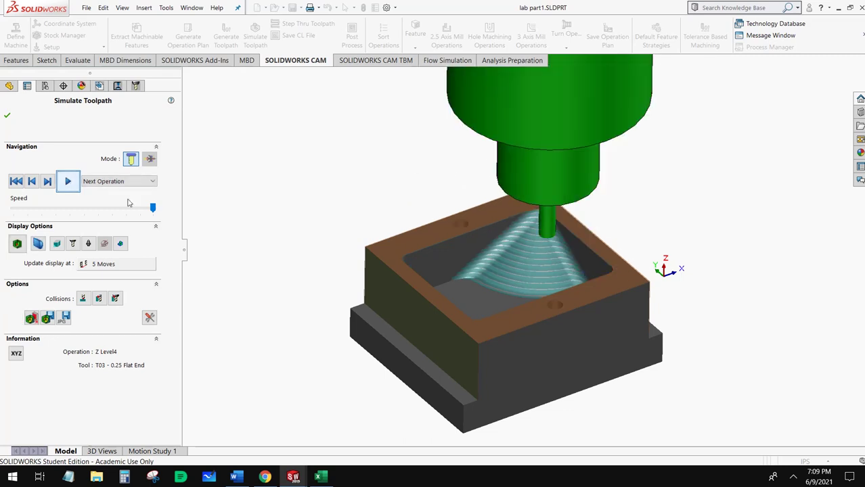
pyautogui.click(68, 182)
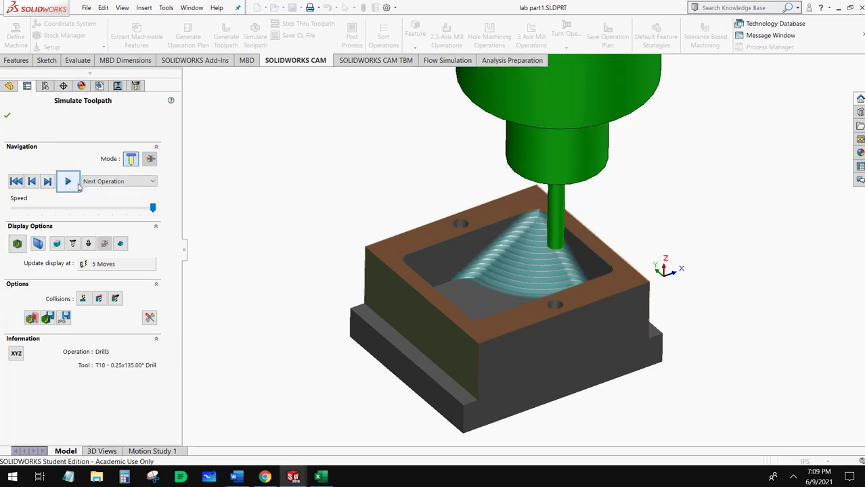
pyautogui.click(74, 184)
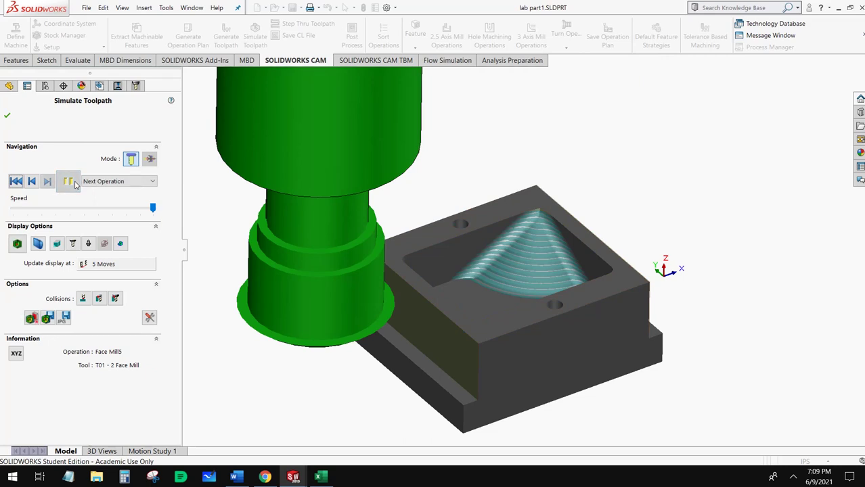
# - Rerun the simulation from the start, play the face mill using Next Tool at speed 81, and end the simulation
pyautogui.click(15, 181)
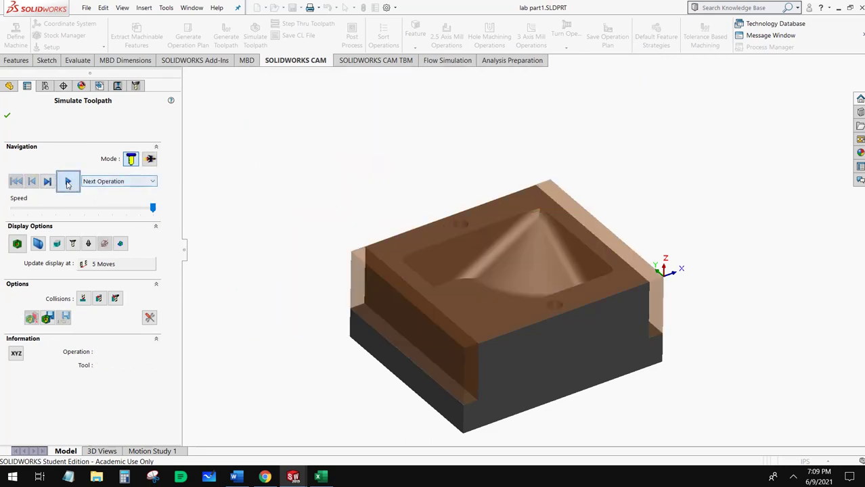
pyautogui.click(68, 182)
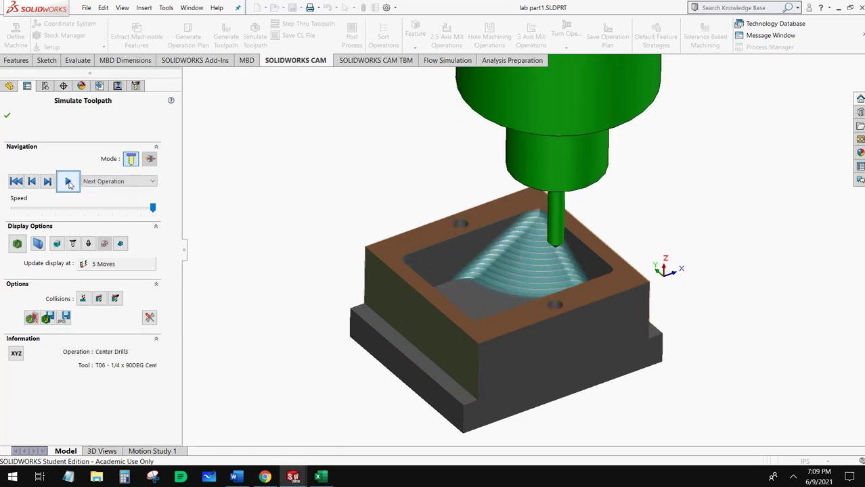
pyautogui.click(105, 181)
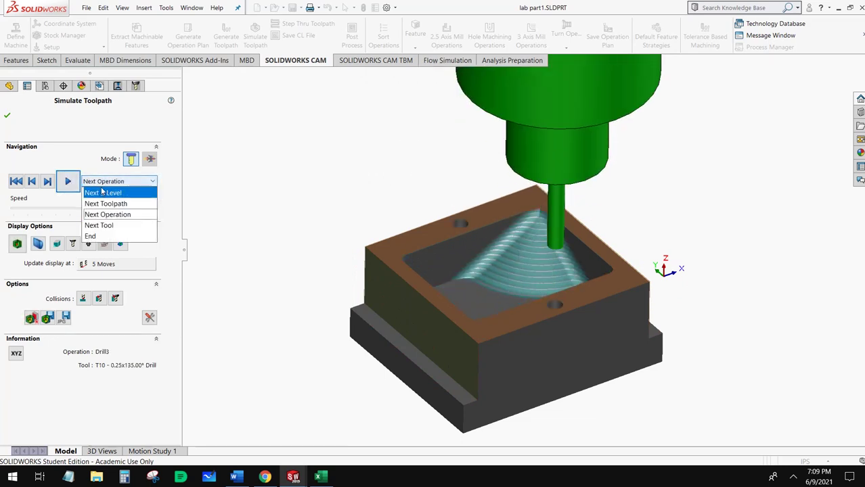
pyautogui.click(116, 221)
pyautogui.click(128, 208)
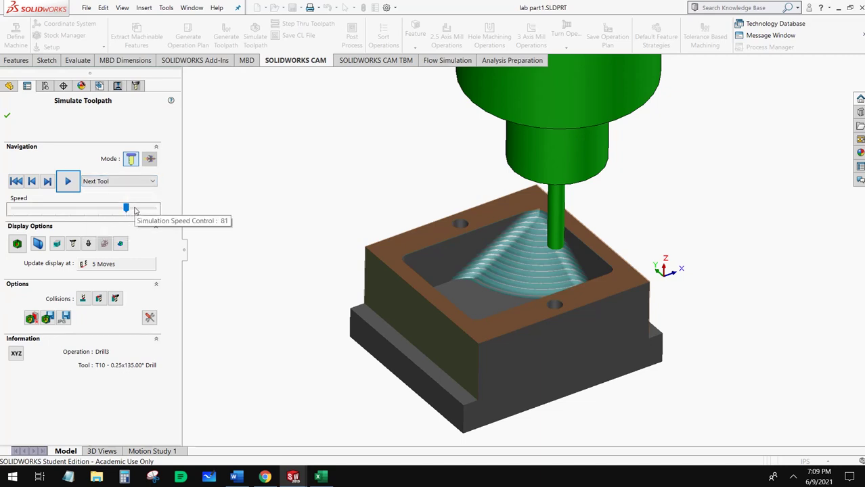
pyautogui.click(66, 181)
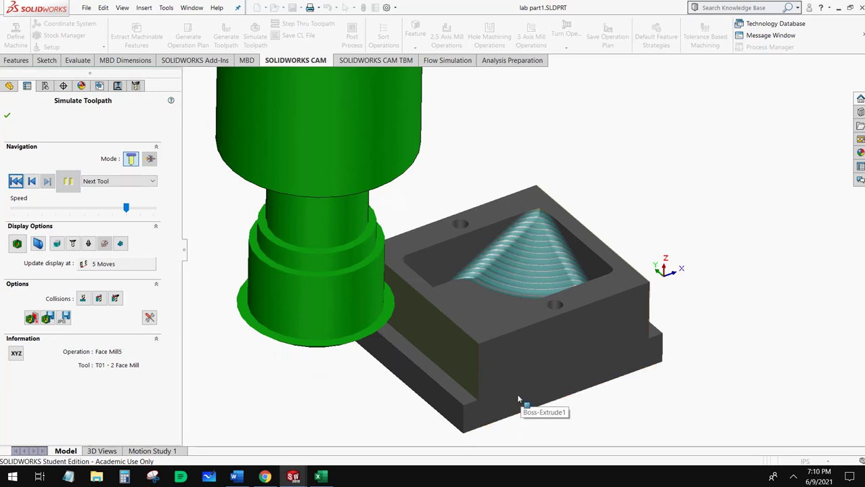
pyautogui.click(7, 116)
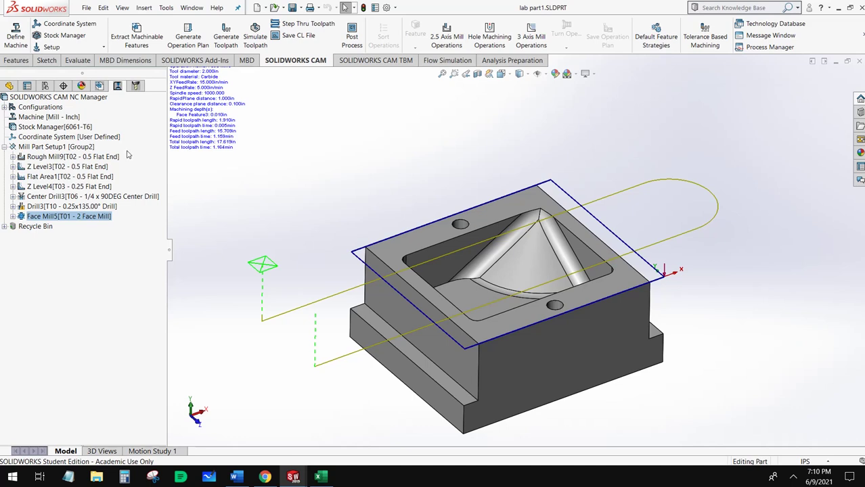
# - In the Rough Mill9 operation's parameters, define feeds and speeds by Operation and set the spindle speed to 2400 rpm
pyautogui.click(72, 156)
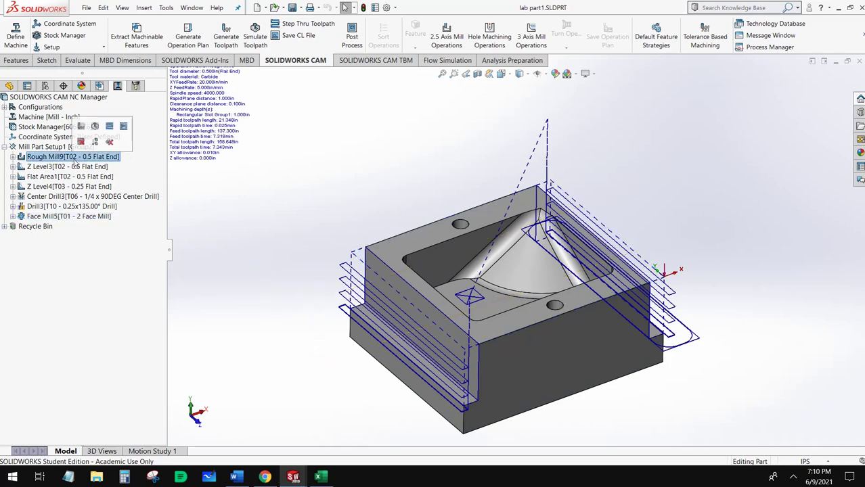
pyautogui.rightClick(74, 159)
pyautogui.click(99, 165)
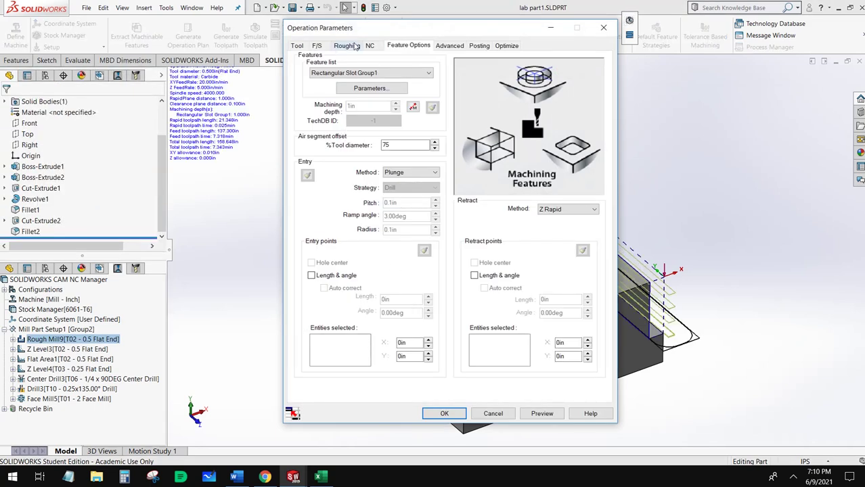
pyautogui.click(318, 47)
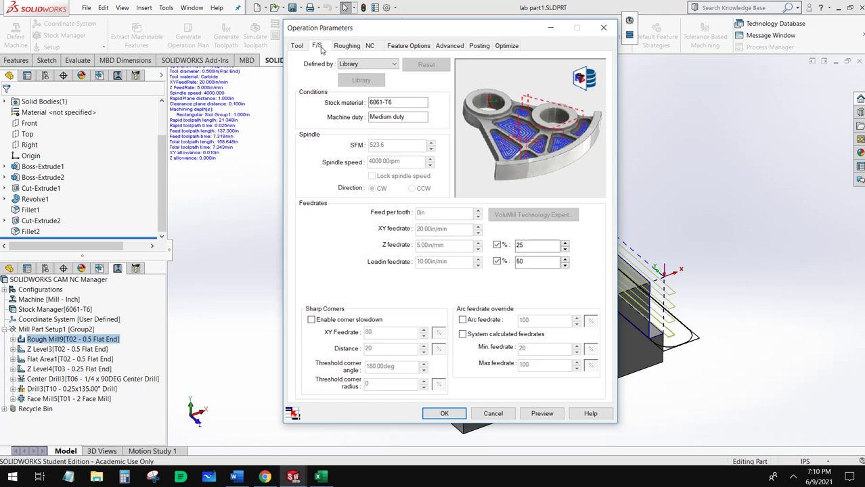
pyautogui.click(379, 64)
pyautogui.click(366, 75)
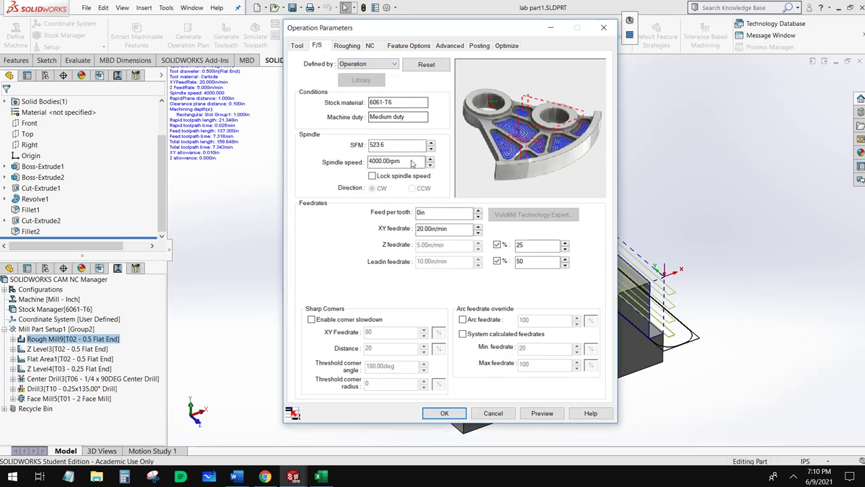
pyautogui.doubleClick(412, 163)
pyautogui.write('2400')
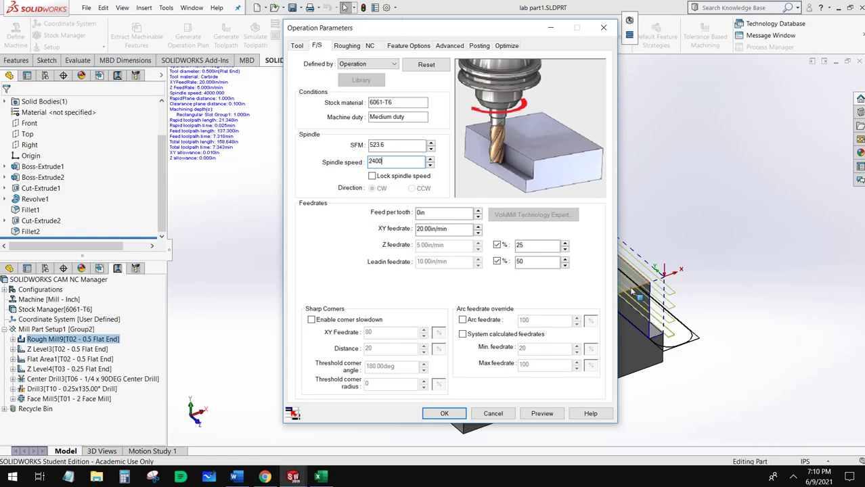
# - Switch to Microsoft Whiteboard and clear the existing ink from the canvas
pyautogui.click(208, 476)
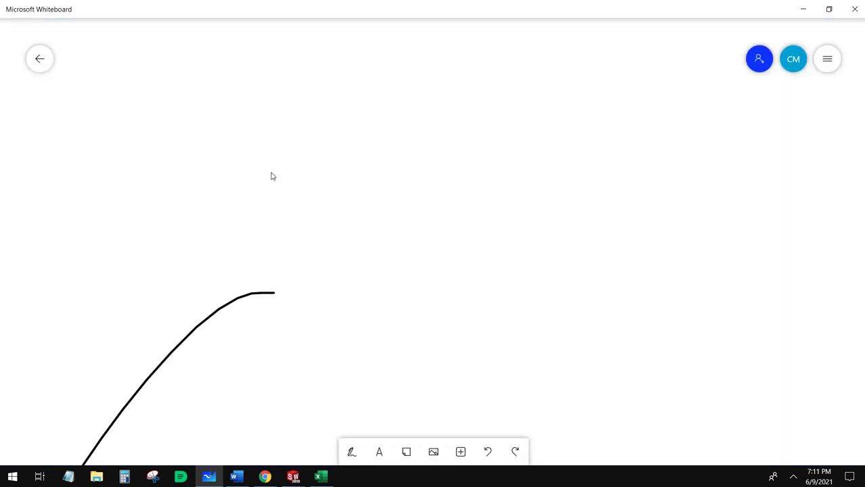
pyautogui.click(353, 454)
pyautogui.click(487, 452)
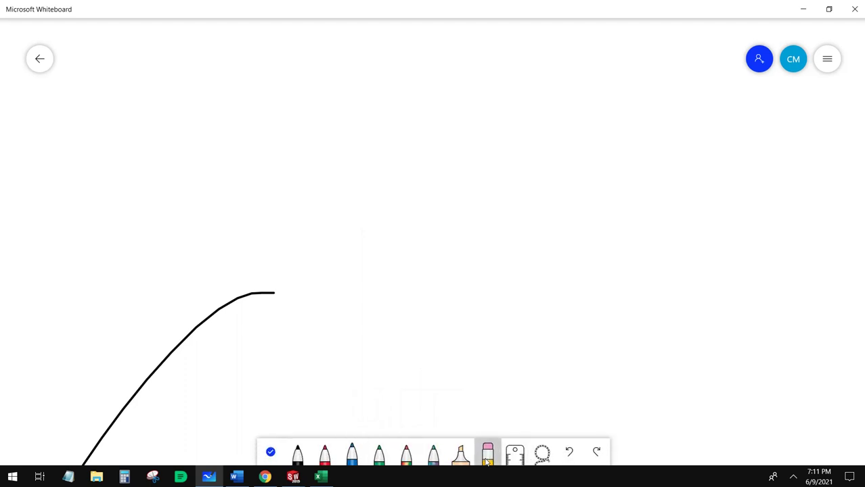
pyautogui.click(488, 449)
pyautogui.click(522, 425)
# - With the black pen at its thickest width, handwrite the spindle speed formula as 4V over D
pyautogui.click(298, 452)
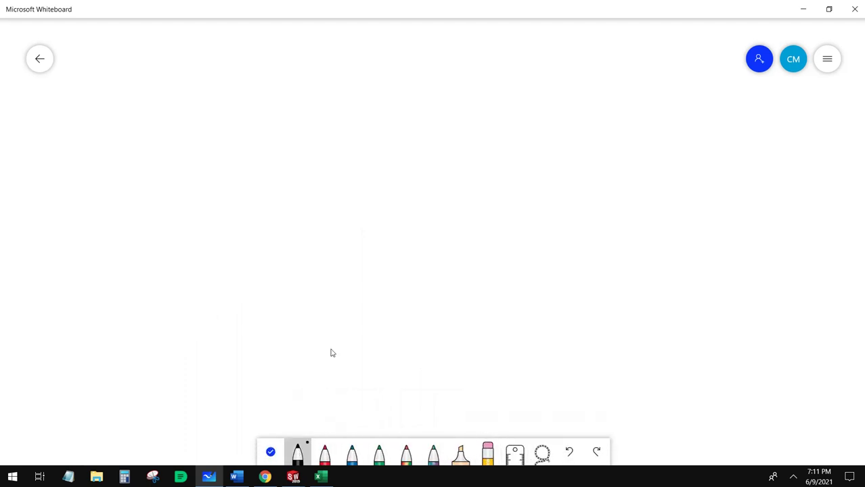
pyautogui.click(298, 452)
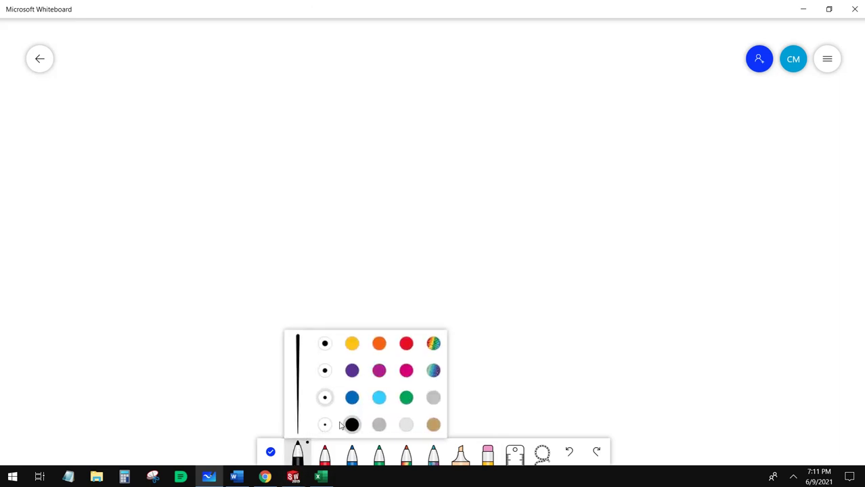
pyautogui.click(326, 344)
pyautogui.moveTo(188, 47)
pyautogui.mouseDown()
pyautogui.moveTo(184, 90)
pyautogui.moveTo(212, 83)
pyautogui.mouseUp()
pyautogui.moveTo(211, 45); pyautogui.dragTo(211, 74)
pyautogui.moveTo(206, 106); pyautogui.dragTo(204, 132)
pyautogui.moveTo(240, 59); pyautogui.dragTo(293, 59)
pyautogui.moveTo(176, 176); pyautogui.dragTo(356, 173)
pyautogui.moveTo(245, 214); pyautogui.dragTo(247, 303)
pyautogui.moveTo(249, 230); pyautogui.dragTo(239, 289)
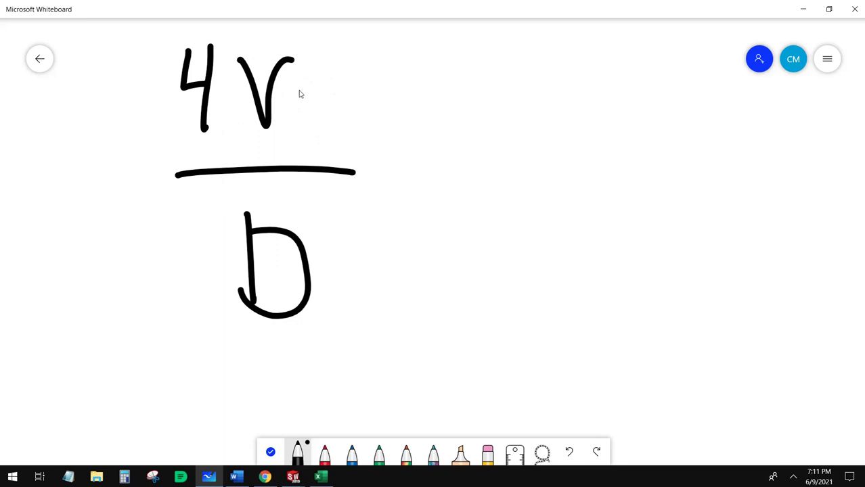
# - Handwrite the cutting speed 300 beside V and the tool diameter .50 beside D
pyautogui.moveTo(313, 79)
pyautogui.mouseDown()
pyautogui.moveTo(293, 139)
pyautogui.moveTo(291, 127)
pyautogui.mouseUp()
pyautogui.moveTo(343, 116); pyautogui.dragTo(374, 100)
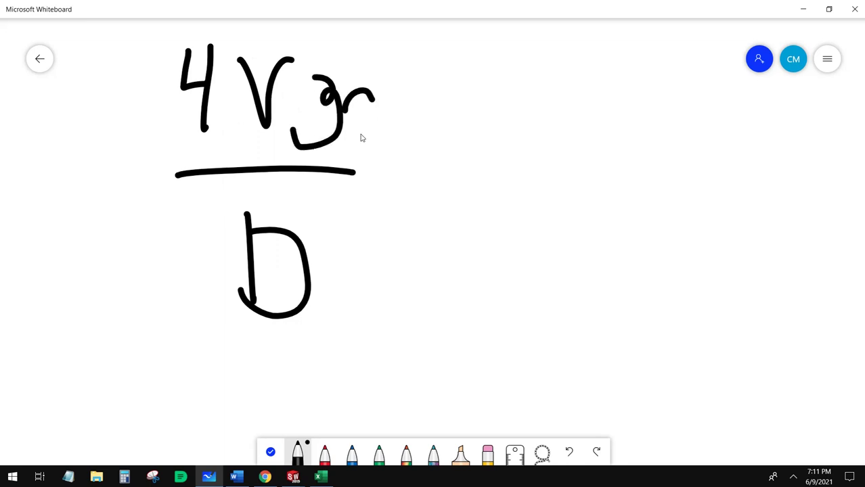
pyautogui.moveTo(360, 138); pyautogui.dragTo(345, 109)
pyautogui.moveTo(414, 88); pyautogui.dragTo(408, 85)
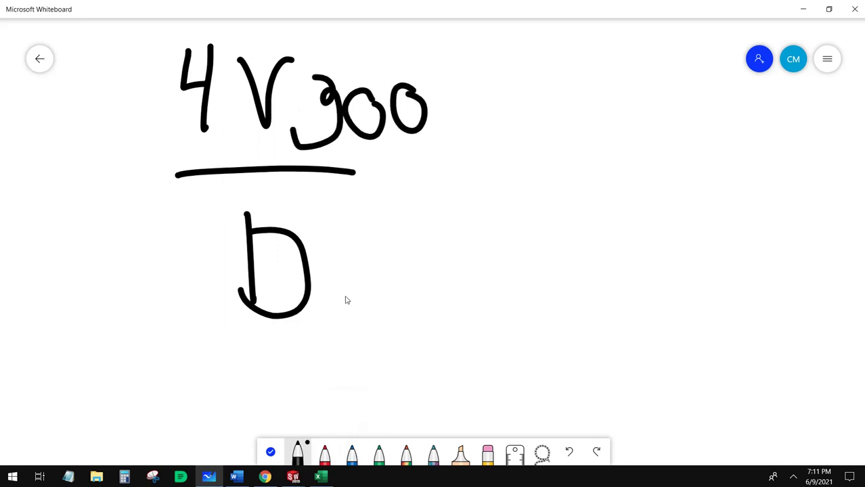
pyautogui.moveTo(349, 296); pyautogui.dragTo(353, 297)
pyautogui.moveTo(399, 261)
pyautogui.mouseDown()
pyautogui.moveTo(392, 308)
pyautogui.moveTo(383, 306)
pyautogui.mouseUp()
pyautogui.moveTo(419, 281); pyautogui.dragTo(439, 262)
pyautogui.moveTo(429, 309); pyautogui.dragTo(421, 296)
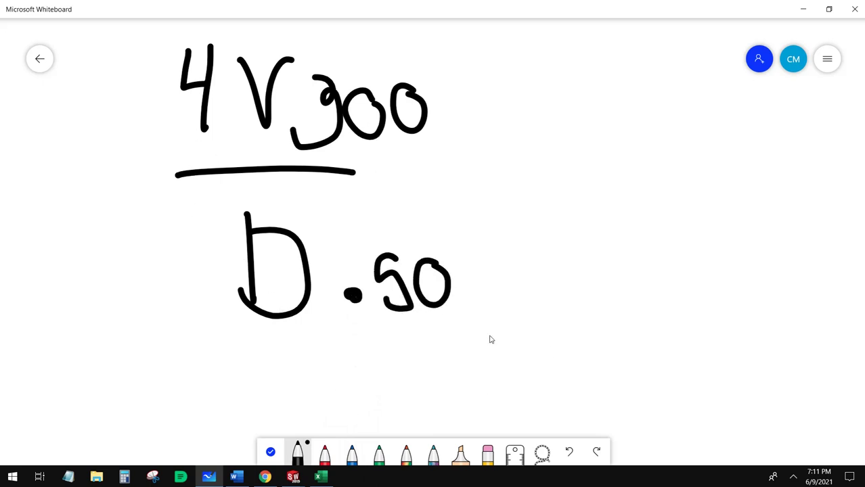
# - Handwrite the result = 2400 beside the fraction
pyautogui.moveTo(479, 189); pyautogui.dragTo(521, 183)
pyautogui.moveTo(477, 204); pyautogui.dragTo(521, 198)
pyautogui.moveTo(543, 177)
pyautogui.mouseDown()
pyautogui.moveTo(561, 177)
pyautogui.moveTo(573, 213)
pyautogui.mouseUp()
pyautogui.moveTo(580, 153); pyautogui.dragTo(621, 213)
pyautogui.moveTo(653, 178); pyautogui.dragTo(650, 198)
pyautogui.moveTo(683, 162); pyautogui.dragTo(679, 200)
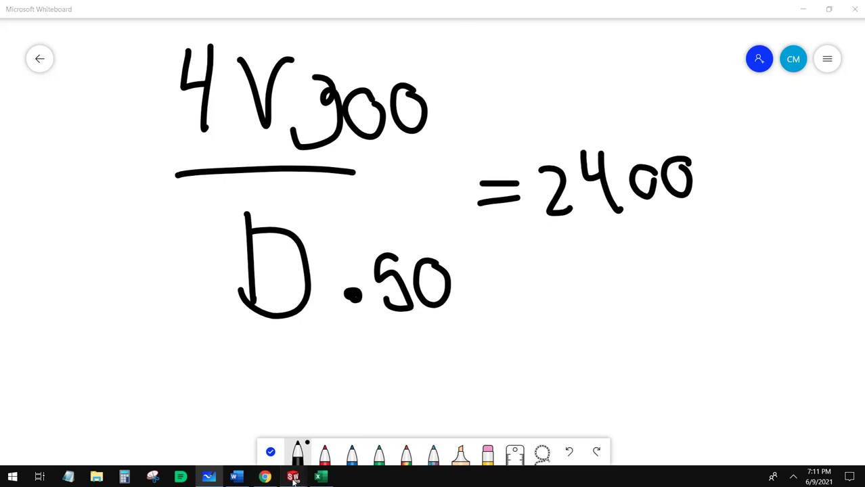
# - Switch back to SOLIDWORKS and select the XY feedrate value of the Rough Mill operation
pyautogui.moveTo(292, 477)
pyautogui.click(309, 443)
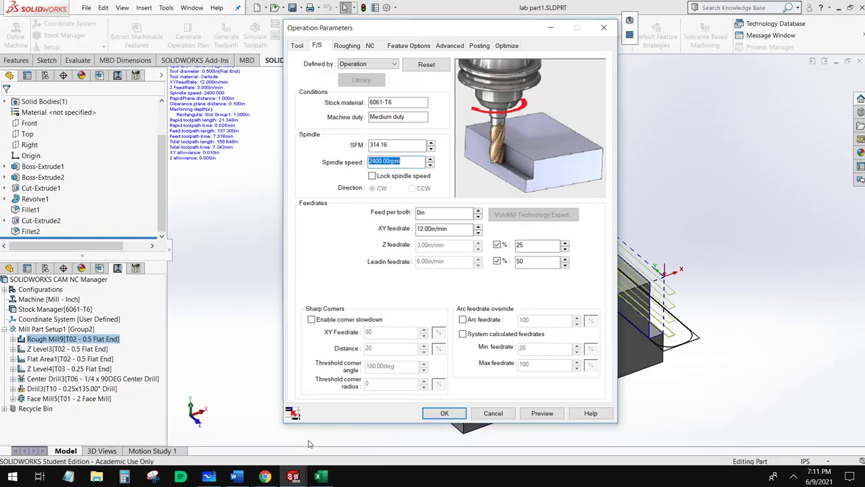
pyautogui.moveTo(457, 227); pyautogui.dragTo(377, 232)
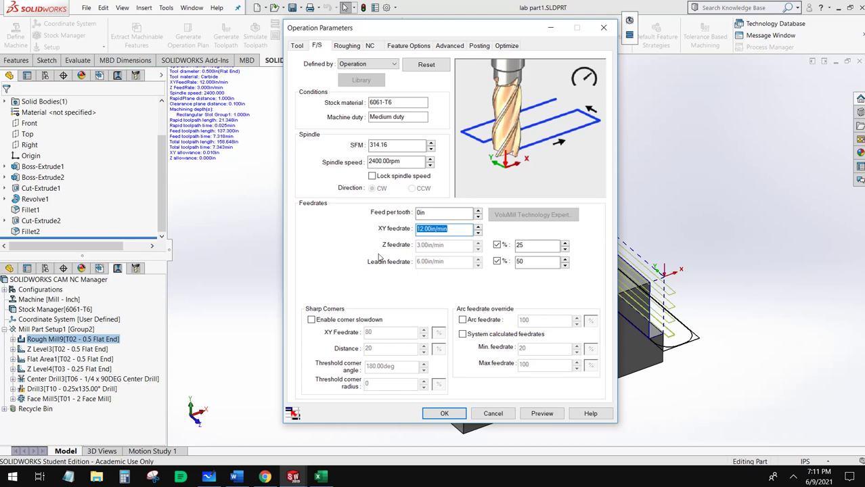
pyautogui.click(228, 479)
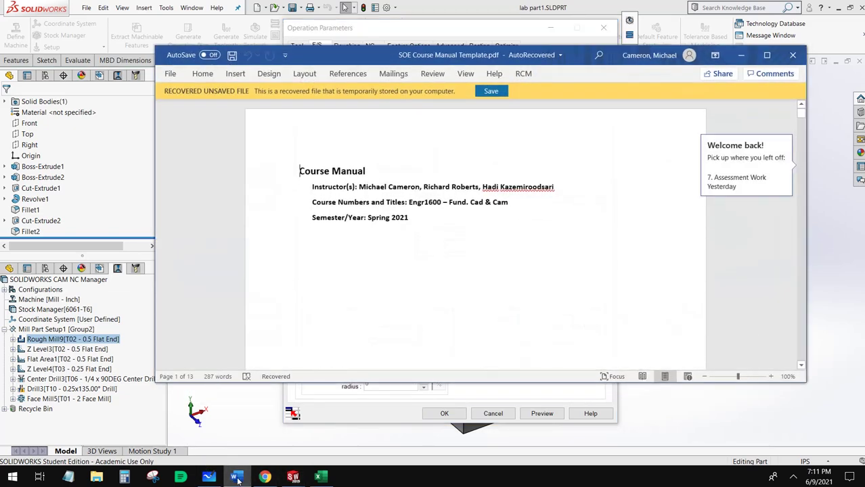
pyautogui.click(236, 478)
pyautogui.click(265, 477)
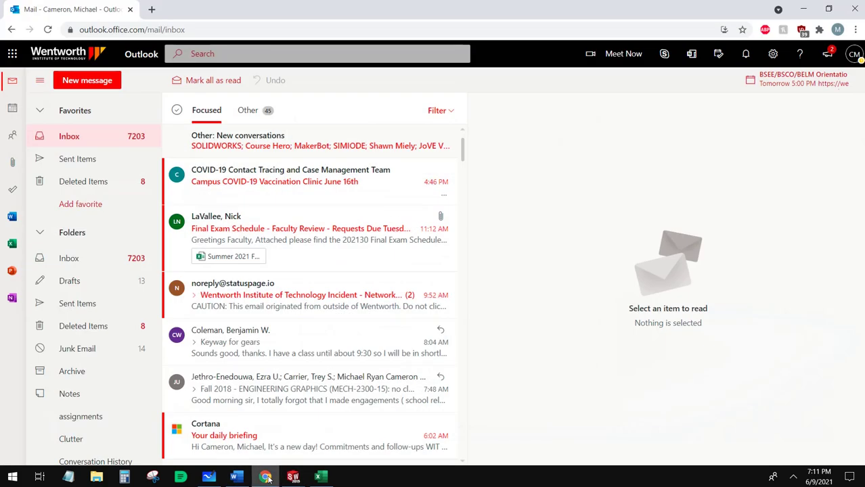
pyautogui.click(265, 478)
# - Switch to Microsoft Whiteboard and erase the spindle speed calculation
pyautogui.click(208, 477)
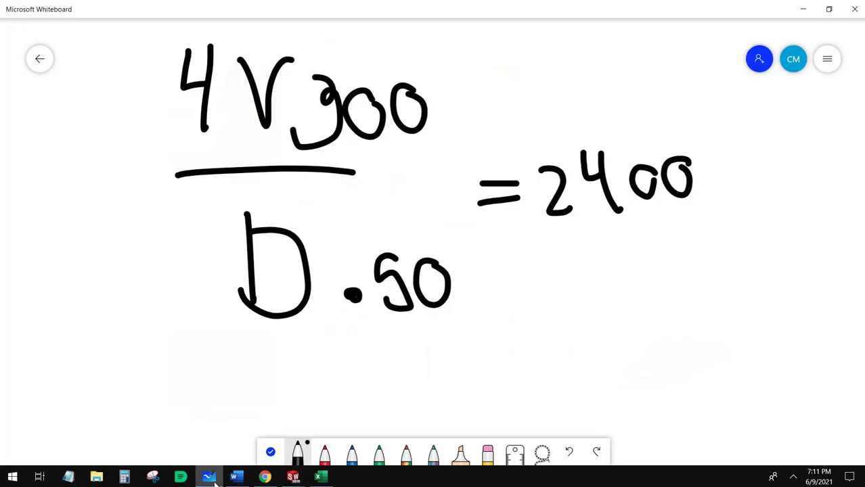
pyautogui.click(487, 452)
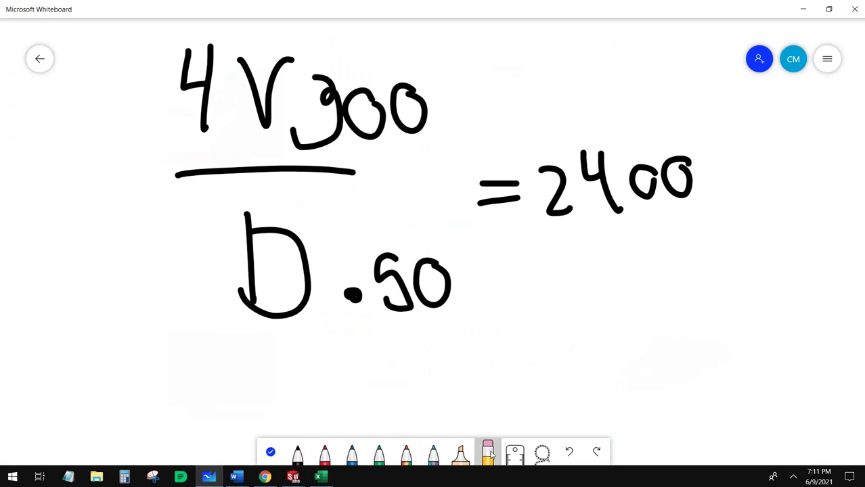
pyautogui.moveTo(308, 301)
pyautogui.mouseDown()
pyautogui.moveTo(14, 267)
pyautogui.moveTo(807, 167)
pyautogui.moveTo(711, 129)
pyautogui.moveTo(652, 141)
pyautogui.moveTo(6, 48)
pyautogui.moveTo(160, 104)
pyautogui.mouseUp()
# - Handwrite the feedrate formula n f N in black, with the subscript ipt on the f
pyautogui.click(297, 451)
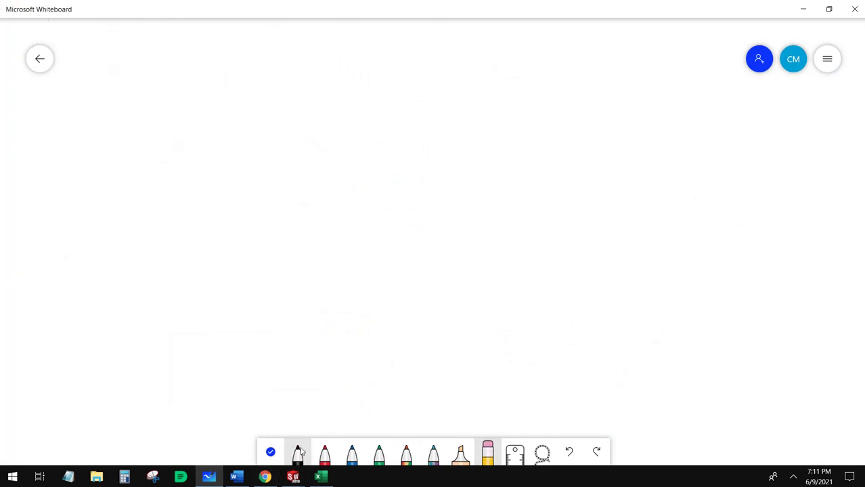
pyautogui.moveTo(165, 118)
pyautogui.mouseDown()
pyautogui.moveTo(165, 102)
pyautogui.moveTo(236, 158)
pyautogui.mouseUp()
pyautogui.moveTo(267, 93); pyautogui.dragTo(272, 162)
pyautogui.moveTo(249, 143)
pyautogui.mouseDown()
pyautogui.moveTo(276, 140)
pyautogui.moveTo(303, 167)
pyautogui.moveTo(317, 168)
pyautogui.moveTo(321, 139)
pyautogui.moveTo(335, 163)
pyautogui.mouseUp()
pyautogui.moveTo(324, 153); pyautogui.dragTo(343, 148)
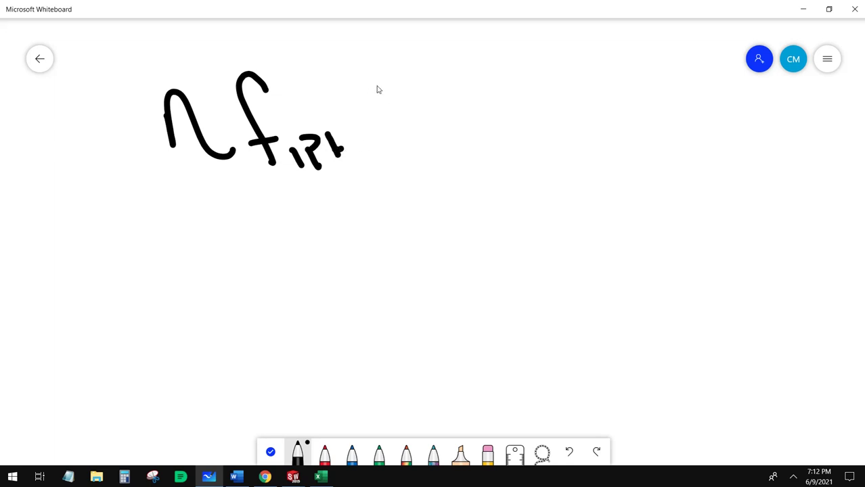
pyautogui.moveTo(377, 79)
pyautogui.mouseDown()
pyautogui.moveTo(396, 161)
pyautogui.moveTo(421, 159)
pyautogui.moveTo(396, 71)
pyautogui.mouseUp()
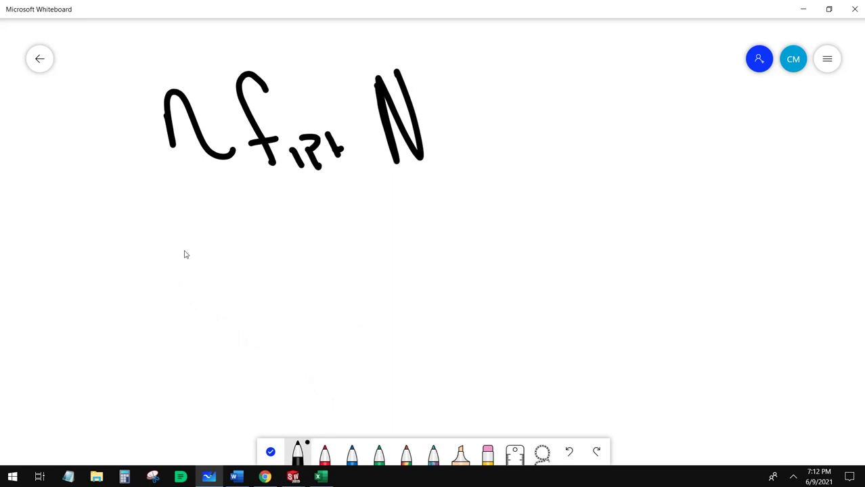
# - Handwrite the substituted values 2400(0.002)(2) beneath the feedrate formula
pyautogui.moveTo(182, 248)
pyautogui.mouseDown()
pyautogui.moveTo(203, 252)
pyautogui.moveTo(229, 314)
pyautogui.mouseUp()
pyautogui.moveTo(238, 254)
pyautogui.mouseDown()
pyautogui.moveTo(266, 256)
pyautogui.moveTo(274, 313)
pyautogui.mouseUp()
pyautogui.moveTo(283, 299)
pyautogui.mouseDown()
pyautogui.moveTo(303, 273)
pyautogui.moveTo(284, 296)
pyautogui.mouseUp()
pyautogui.moveTo(344, 273)
pyautogui.mouseDown()
pyautogui.moveTo(321, 294)
pyautogui.moveTo(342, 274)
pyautogui.mouseUp()
pyautogui.moveTo(374, 207)
pyautogui.mouseDown()
pyautogui.moveTo(361, 243)
pyautogui.moveTo(418, 347)
pyautogui.mouseUp()
pyautogui.moveTo(410, 269); pyautogui.dragTo(410, 271)
pyautogui.moveTo(424, 290); pyautogui.dragTo(429, 296)
pyautogui.moveTo(462, 262)
pyautogui.mouseDown()
pyautogui.moveTo(452, 259)
pyautogui.moveTo(467, 272)
pyautogui.moveTo(488, 269)
pyautogui.mouseUp()
pyautogui.moveTo(489, 238)
pyautogui.mouseDown()
pyautogui.moveTo(502, 289)
pyautogui.moveTo(533, 290)
pyautogui.mouseUp()
pyautogui.moveTo(506, 181)
pyautogui.mouseDown()
pyautogui.moveTo(548, 369)
pyautogui.moveTo(537, 356)
pyautogui.mouseUp()
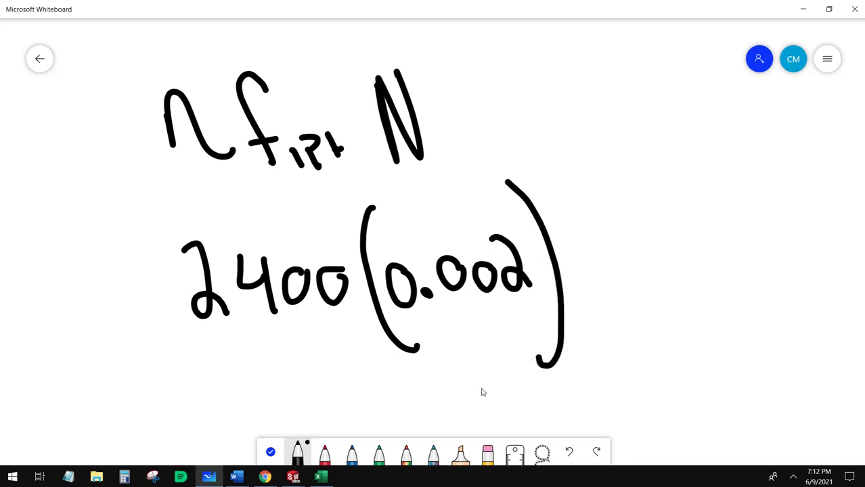
pyautogui.moveTo(573, 223); pyautogui.dragTo(602, 312)
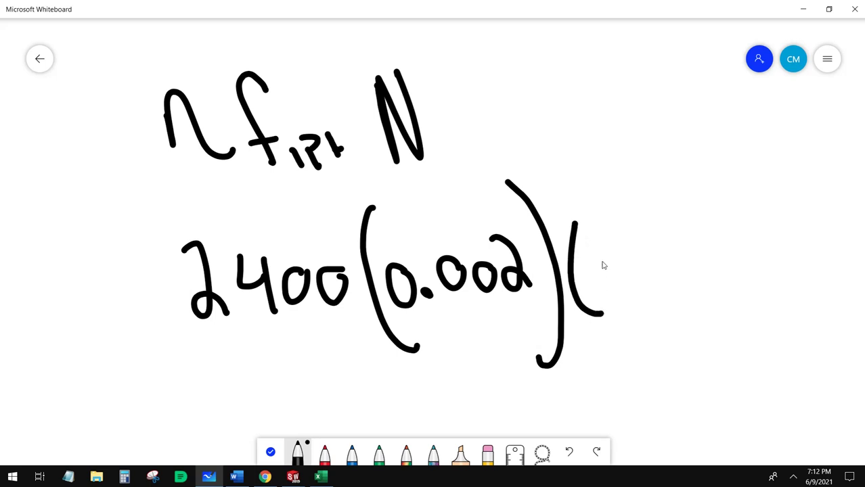
pyautogui.moveTo(603, 245)
pyautogui.mouseDown()
pyautogui.moveTo(612, 292)
pyautogui.moveTo(640, 298)
pyautogui.mouseUp()
pyautogui.moveTo(613, 209); pyautogui.dragTo(665, 302)
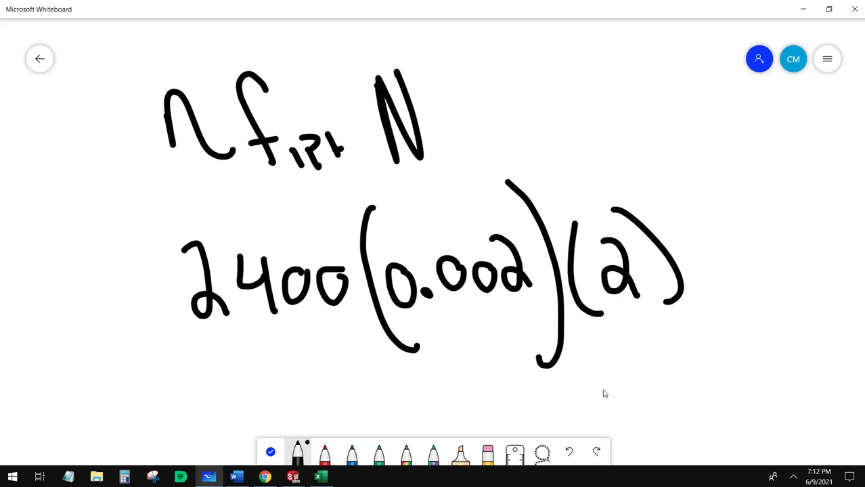
# - Handwrite the feedrate result 9.6 = 10 below the substituted values
pyautogui.moveTo(660, 350); pyautogui.dragTo(667, 403)
pyautogui.click(690, 382)
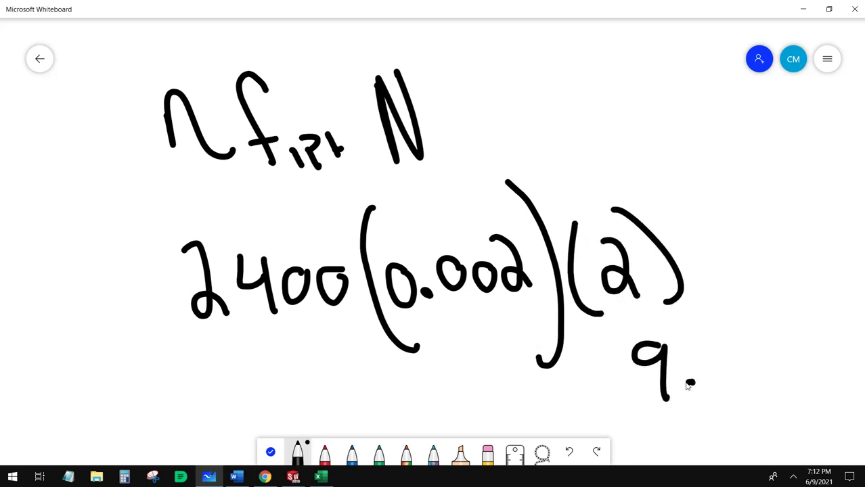
pyautogui.moveTo(708, 343)
pyautogui.mouseDown()
pyautogui.moveTo(708, 384)
pyautogui.moveTo(761, 351)
pyautogui.moveTo(766, 371)
pyautogui.mouseUp()
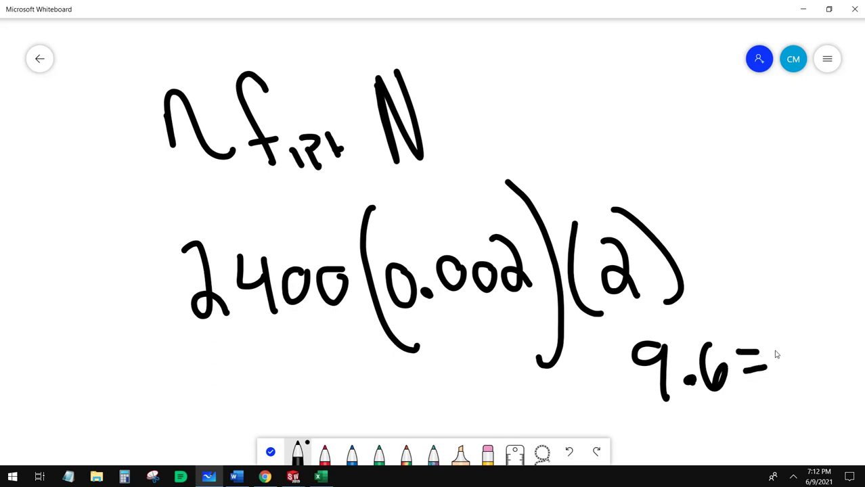
pyautogui.moveTo(773, 325); pyautogui.dragTo(785, 402)
pyautogui.moveTo(810, 341); pyautogui.dragTo(796, 362)
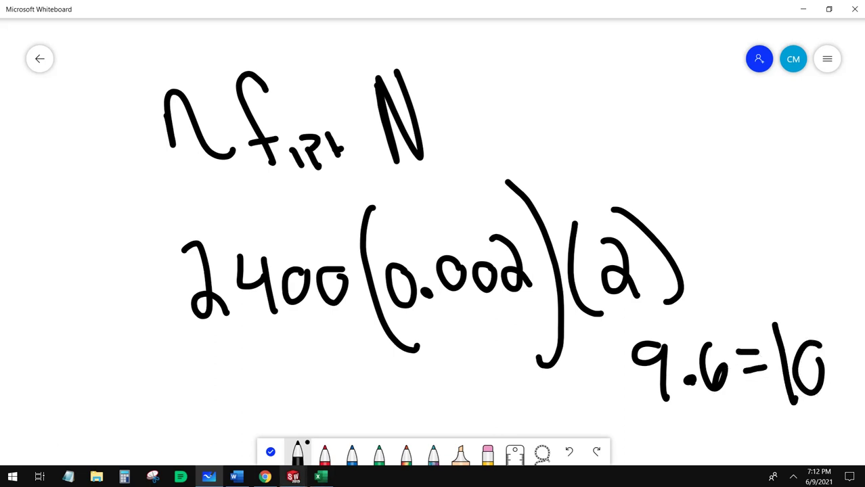
# - Switch back to SOLIDWORKS and set the Rough Mill operation's XY feedrate to 10 in/min
pyautogui.click(293, 477)
pyautogui.click(330, 432)
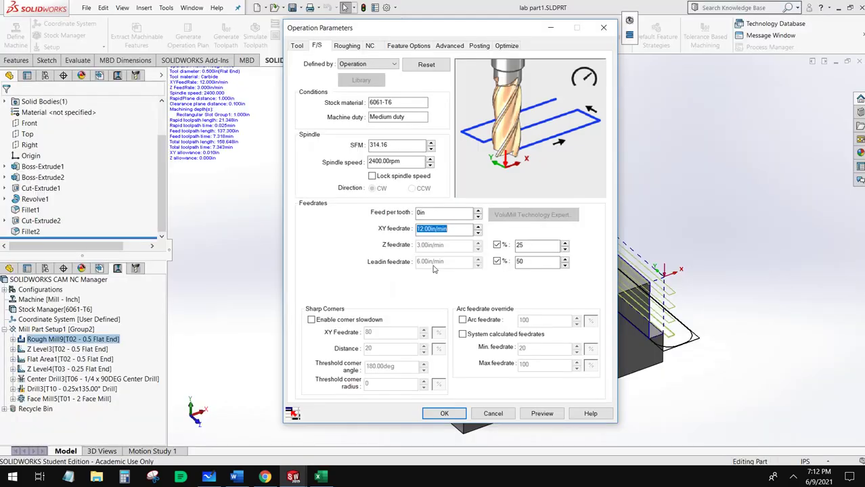
pyautogui.write('1')
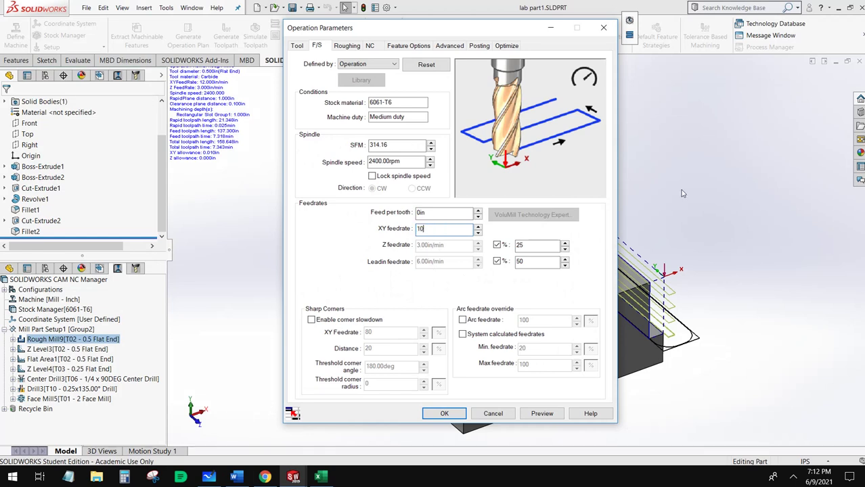
pyautogui.write('0')
pyautogui.click(535, 246)
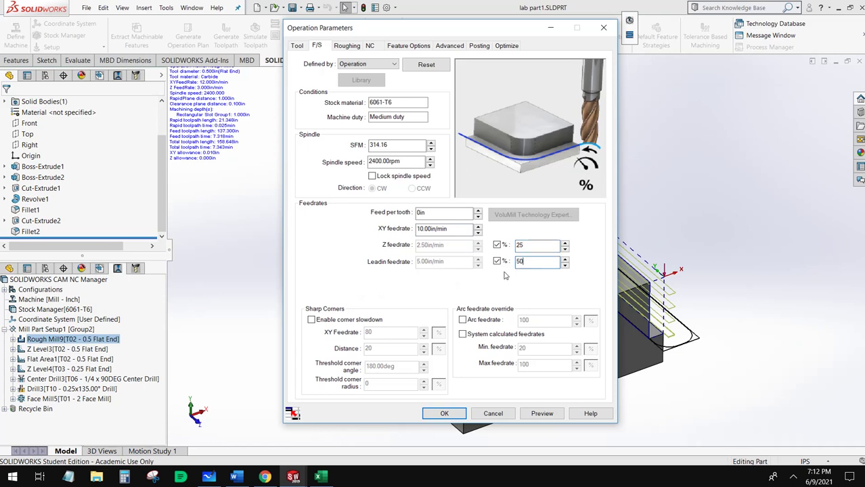
# - Set the side allowance in the operation's roughing parameters to 0 in
pyautogui.click(345, 45)
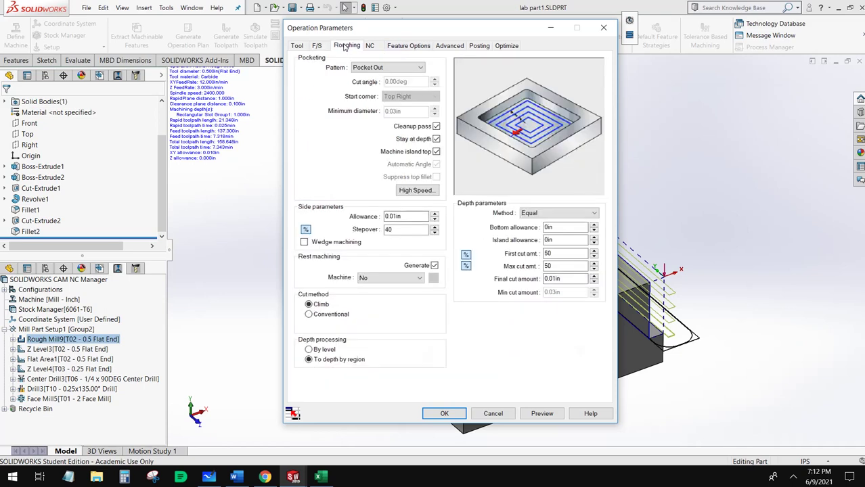
pyautogui.click(416, 217)
pyautogui.doubleClick(412, 216)
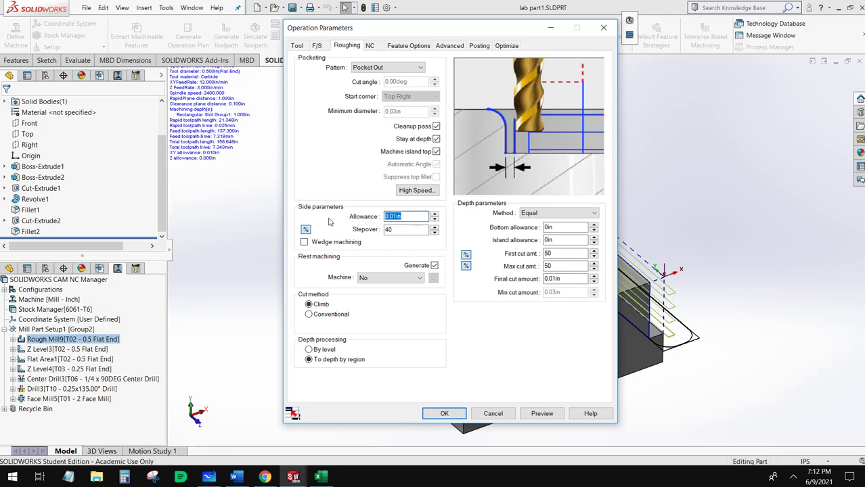
pyautogui.write('0')
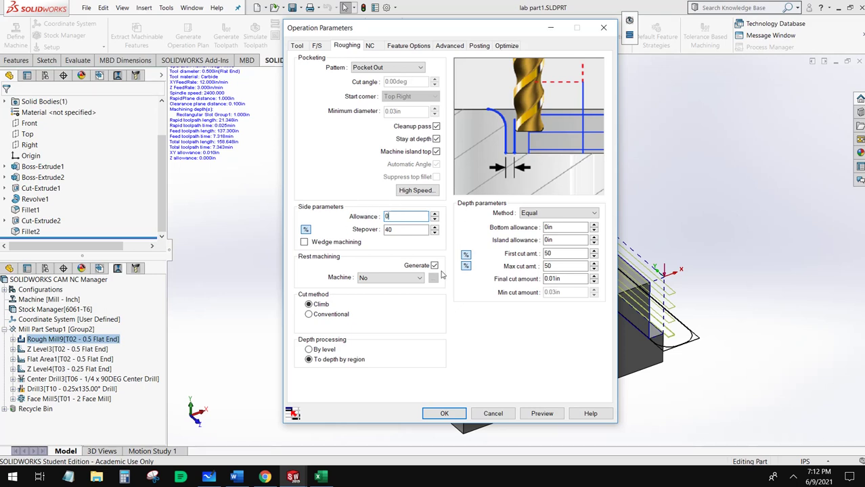
pyautogui.click(398, 230)
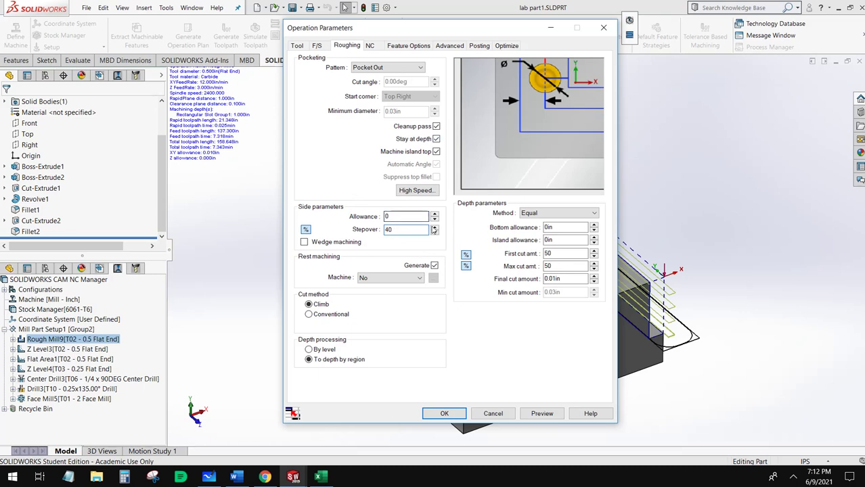
# - Turn off percentage input for the first and max cut amounts and set both to 0.05 in
pyautogui.click(465, 256)
pyautogui.click(466, 265)
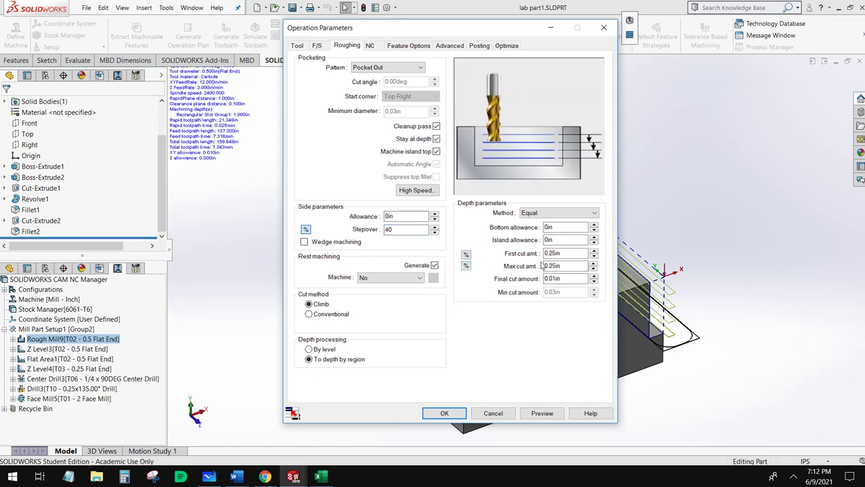
pyautogui.click(565, 253)
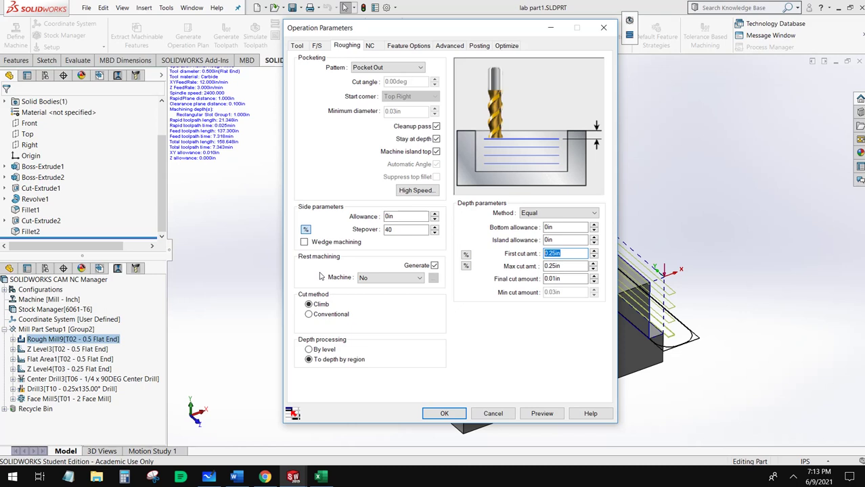
pyautogui.write('0')
pyautogui.press('Tab')
pyautogui.press('BackSpace')
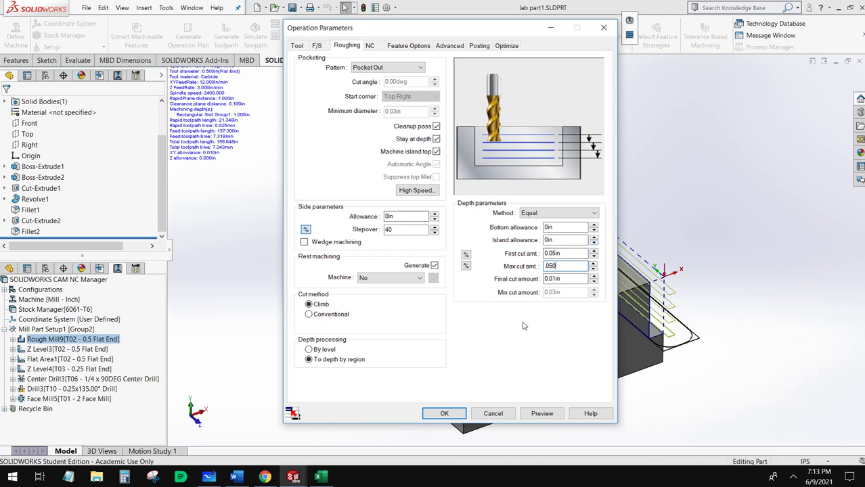
pyautogui.click(436, 152)
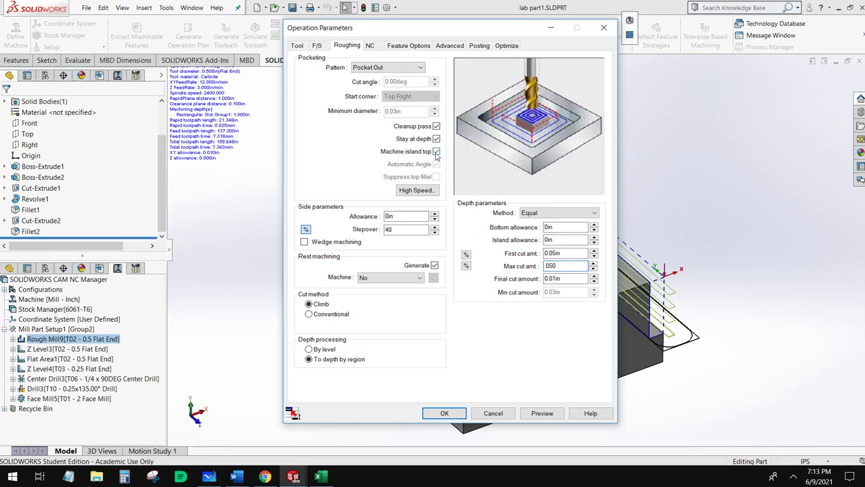
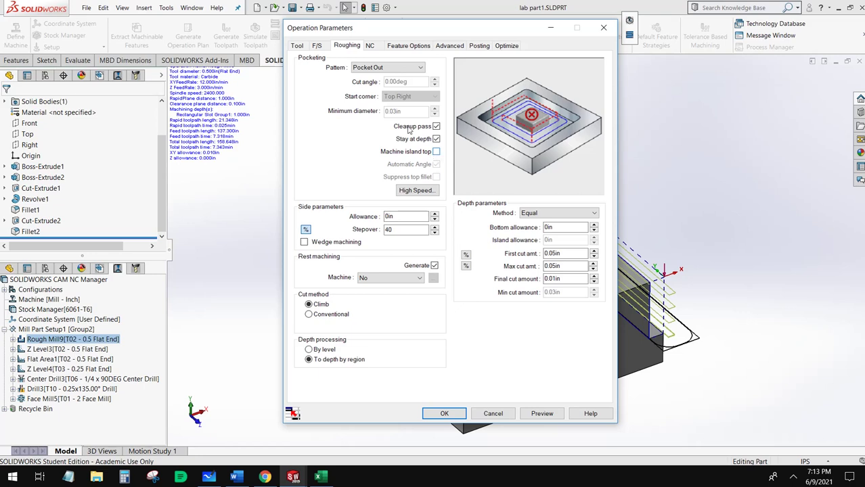
# - Set the Rough Mill operation's clearance plane to Top of Stock and its rapid plane distance to 0.1 in, and accept the parameters
pyautogui.click(369, 45)
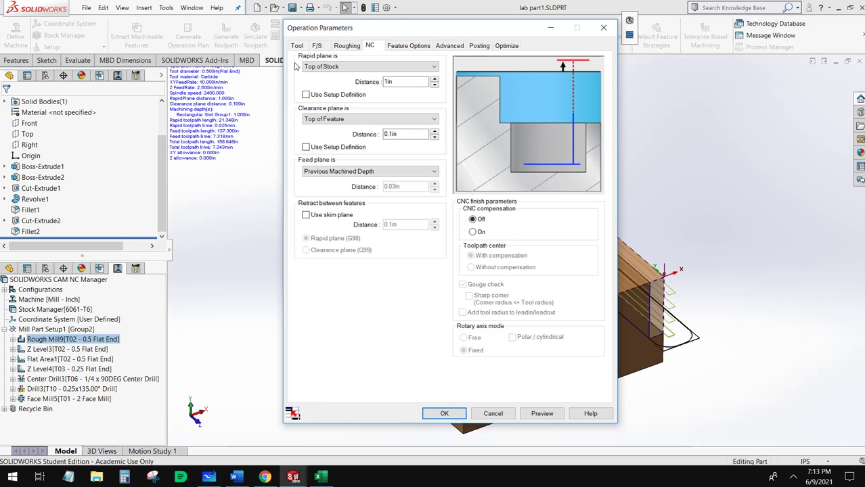
pyautogui.click(358, 120)
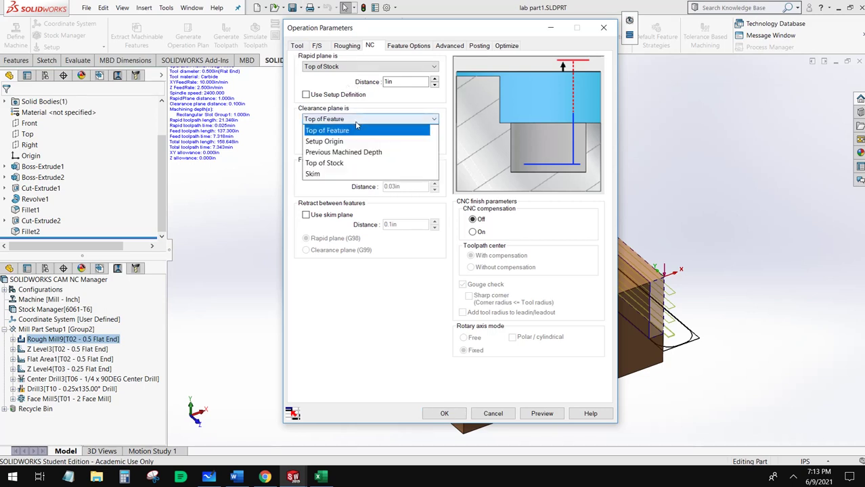
pyautogui.click(346, 165)
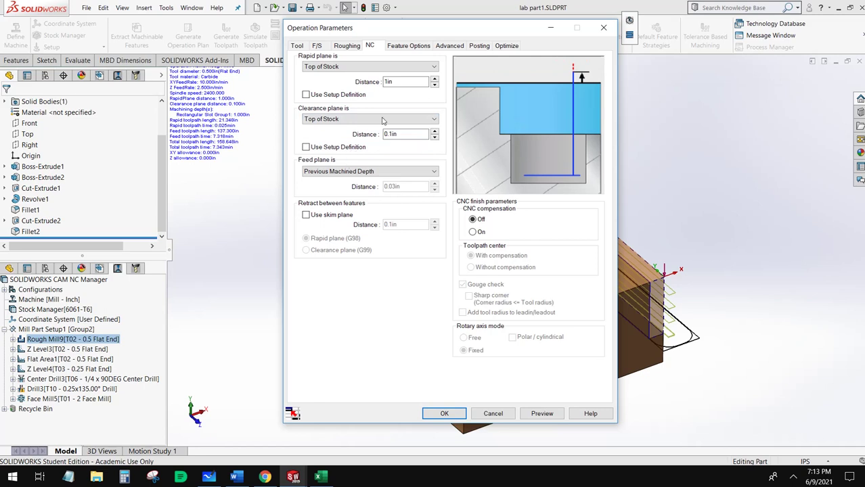
pyautogui.click(406, 82)
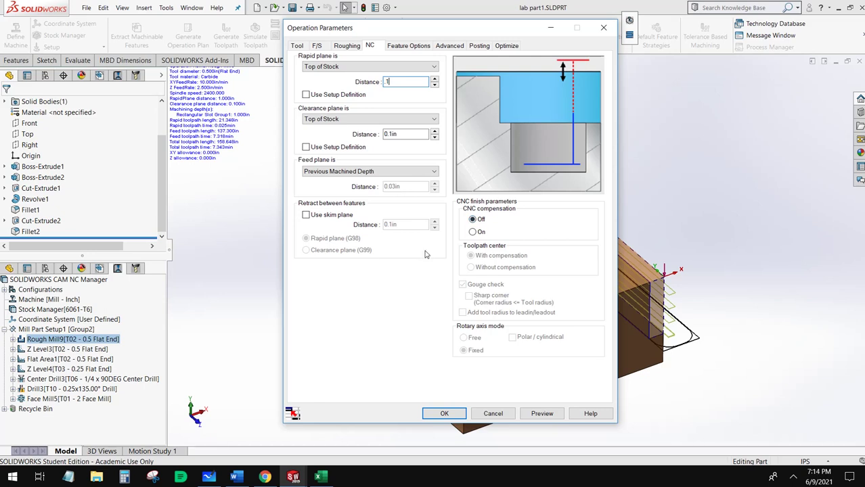
pyautogui.click(409, 45)
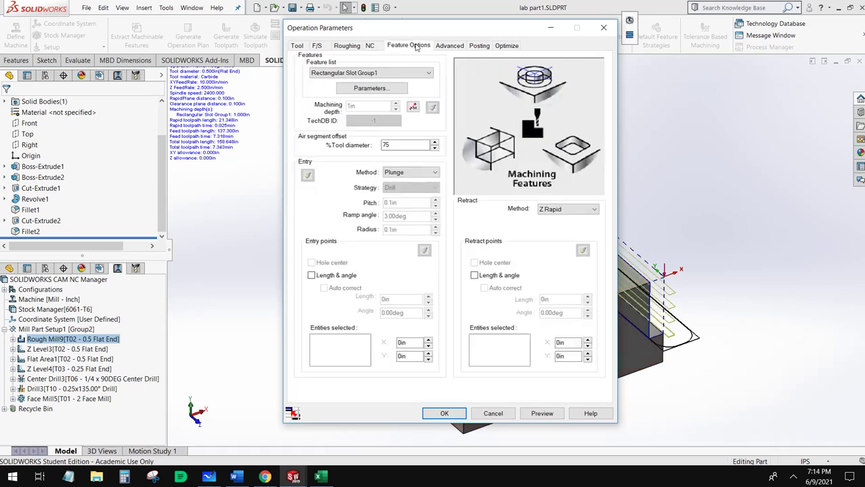
pyautogui.click(449, 45)
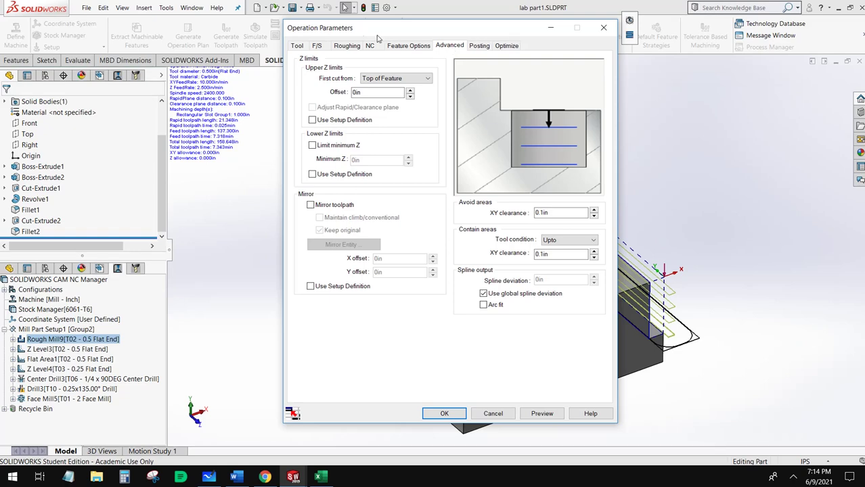
pyautogui.click(443, 414)
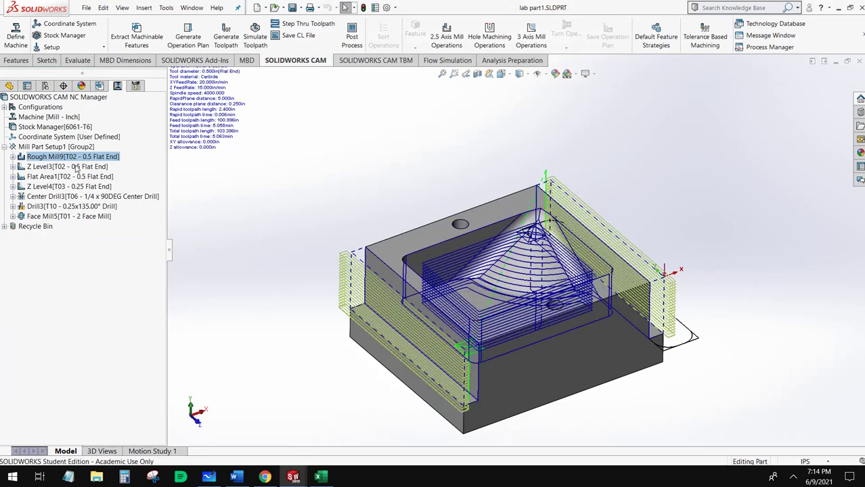
# - Edit the first Z Level operation's feeds and speeds, defining them by Operation and setting the spindle speed to 2400 rpm
pyautogui.click(44, 168)
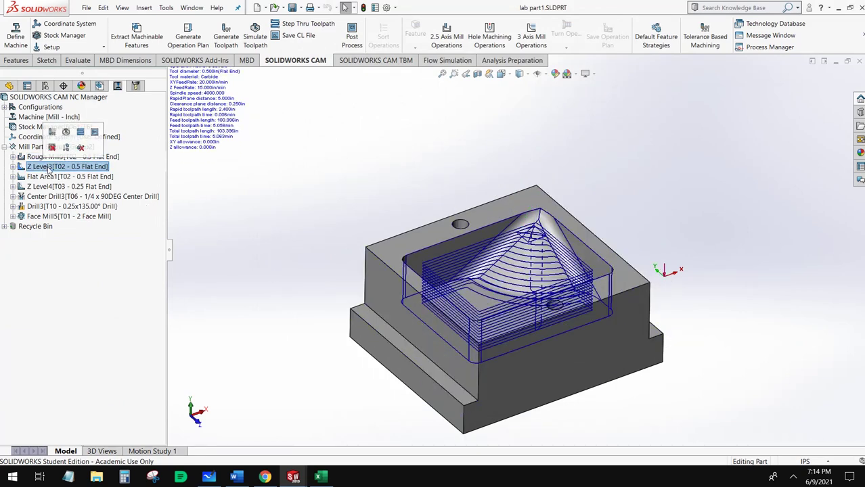
pyautogui.rightClick(47, 169)
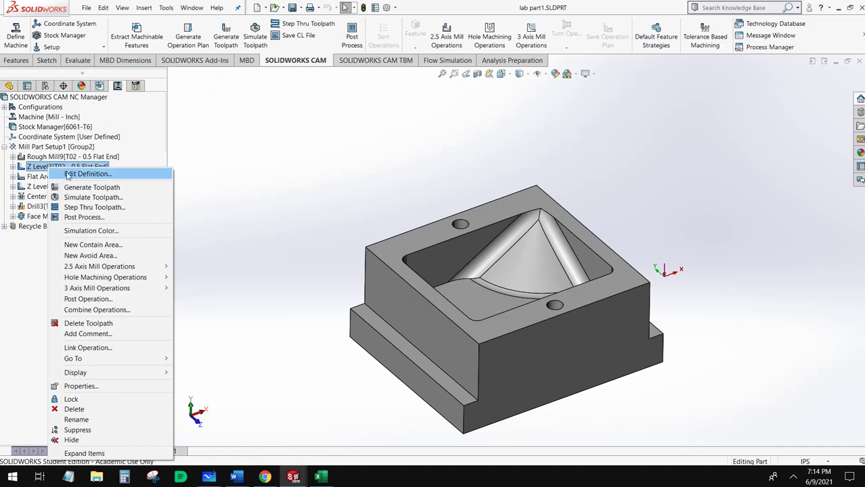
pyautogui.click(78, 176)
pyautogui.moveTo(78, 177); pyautogui.dragTo(80, 177)
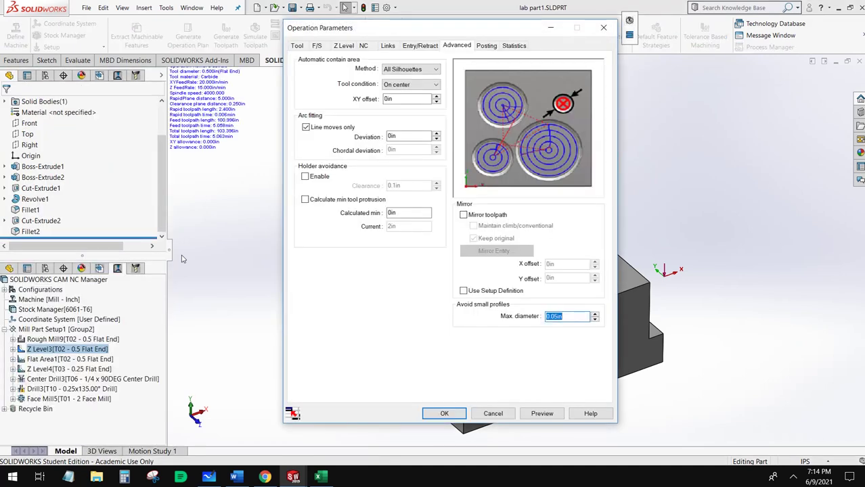
pyautogui.click(316, 45)
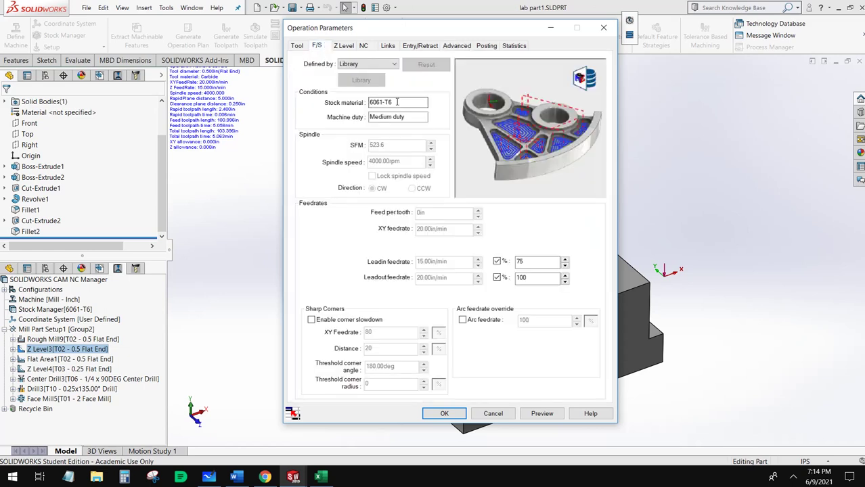
pyautogui.click(375, 65)
pyautogui.click(376, 76)
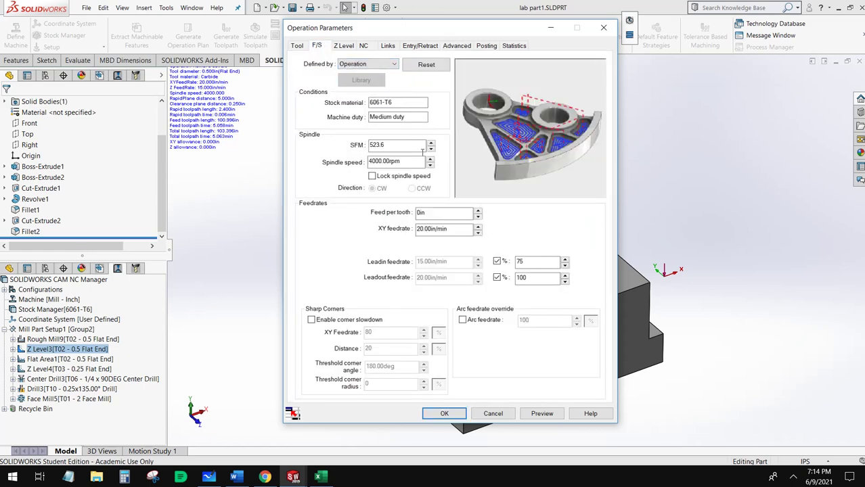
pyautogui.moveTo(411, 161); pyautogui.dragTo(349, 154)
pyautogui.write('2400')
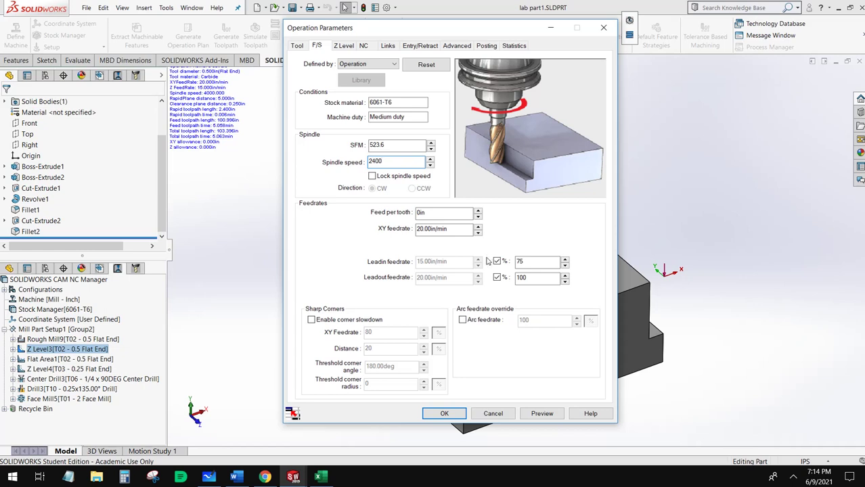
# - Set the Z Level operation's XY feedrate to 10 in/min
pyautogui.moveTo(468, 231); pyautogui.dragTo(326, 147)
pyautogui.write('1')
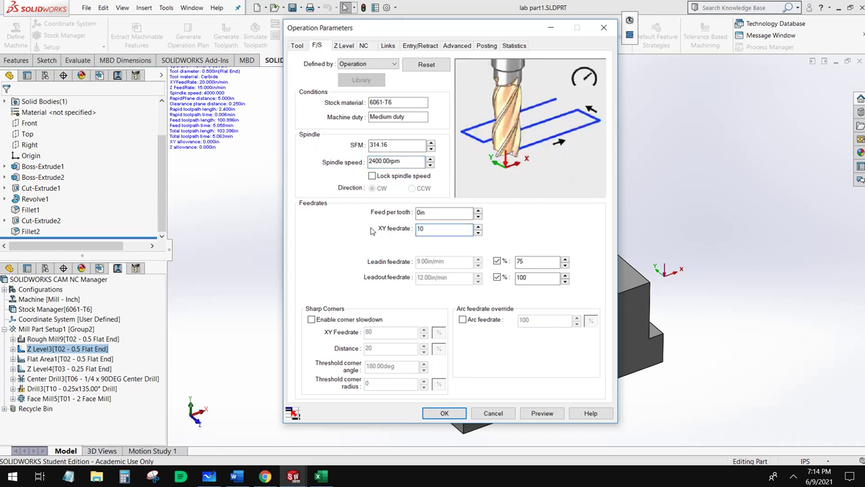
pyautogui.write('0')
pyautogui.click(431, 213)
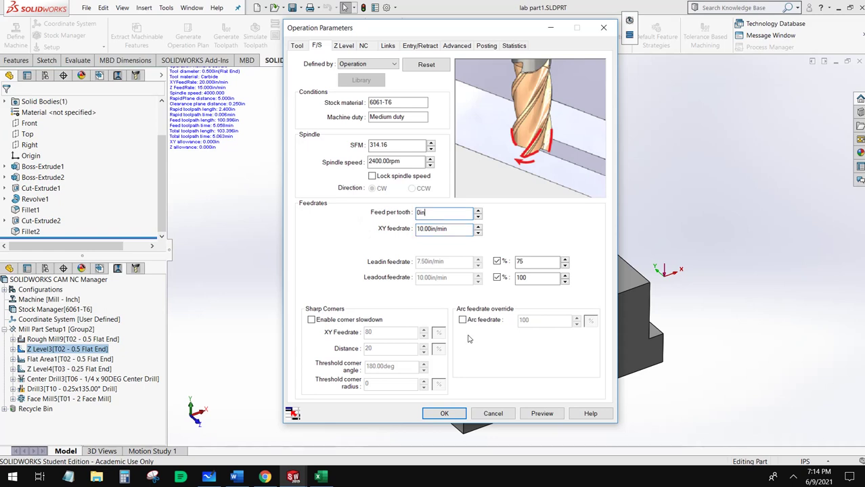
# - Keep the Z Level depth method at Constant and set the last cut limit to Bottom of Feature
pyautogui.click(344, 45)
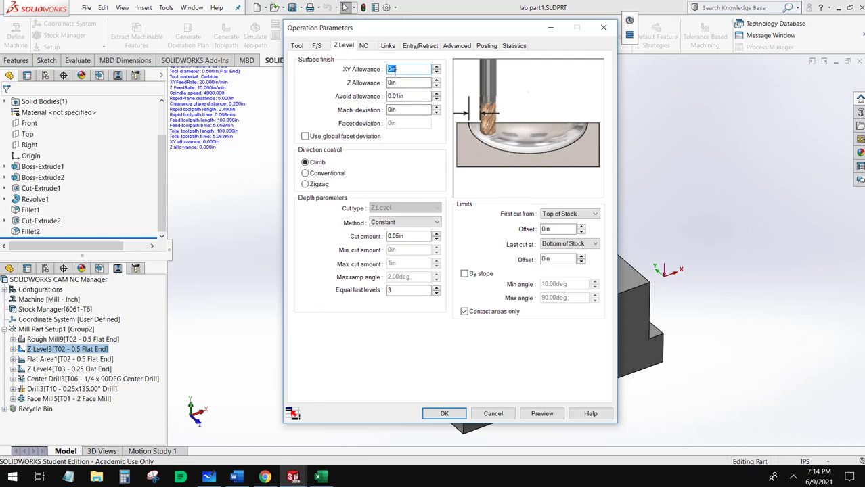
pyautogui.click(391, 223)
pyautogui.click(390, 232)
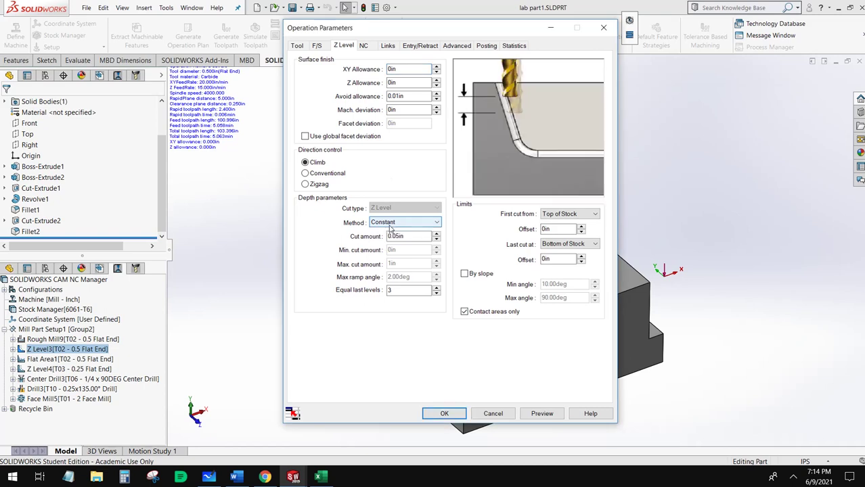
pyautogui.click(394, 236)
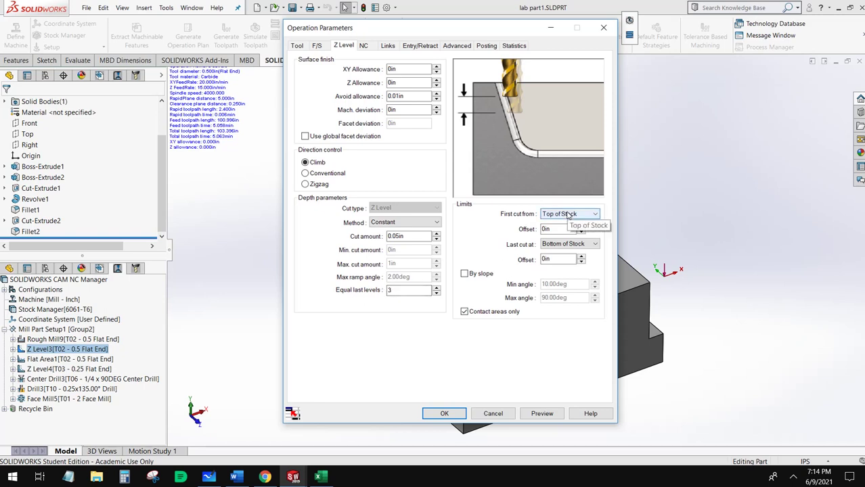
pyautogui.click(567, 244)
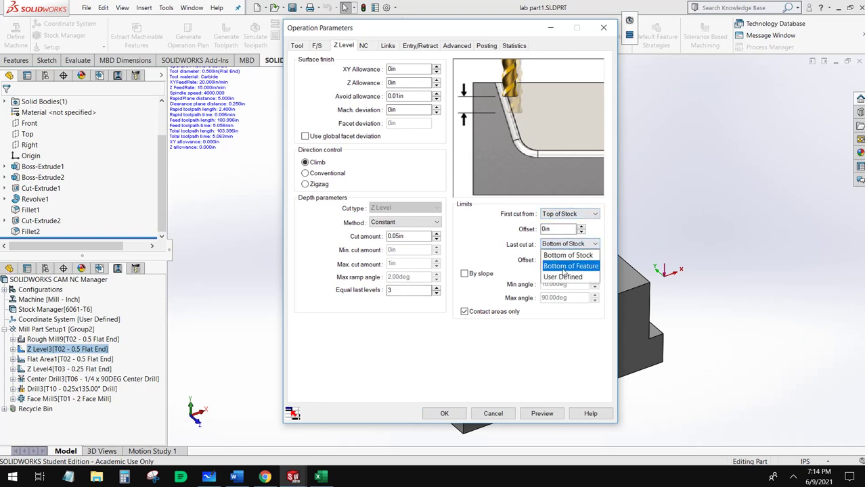
pyautogui.click(568, 267)
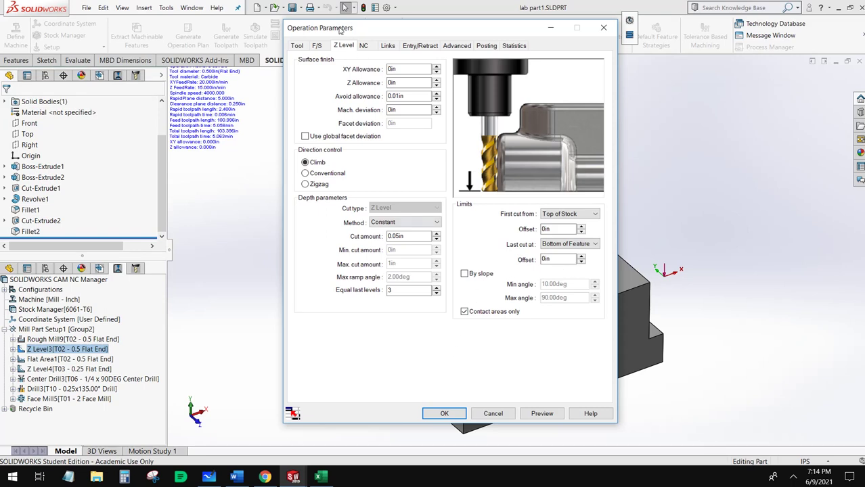
# - Keep the Z Level operation's rapid plane at Top of Stock and set its distance to 0.1 in
pyautogui.click(363, 45)
pyautogui.click(379, 70)
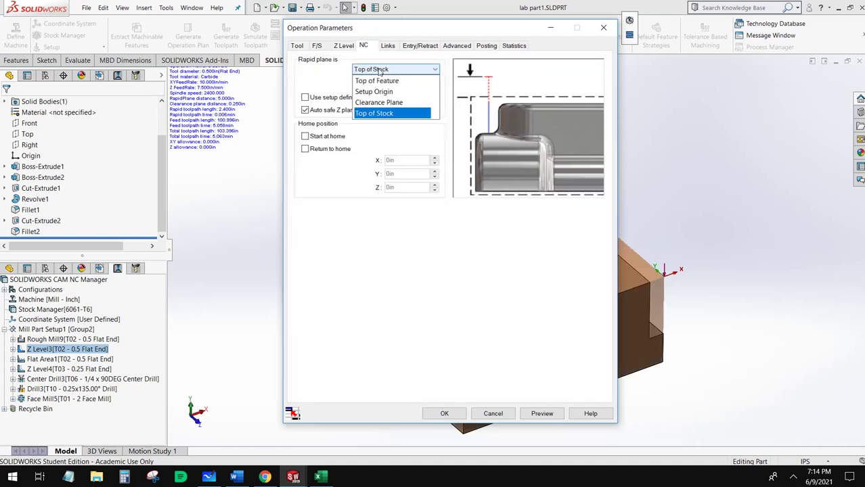
pyautogui.click(379, 71)
pyautogui.press('Tab')
pyautogui.write('1')
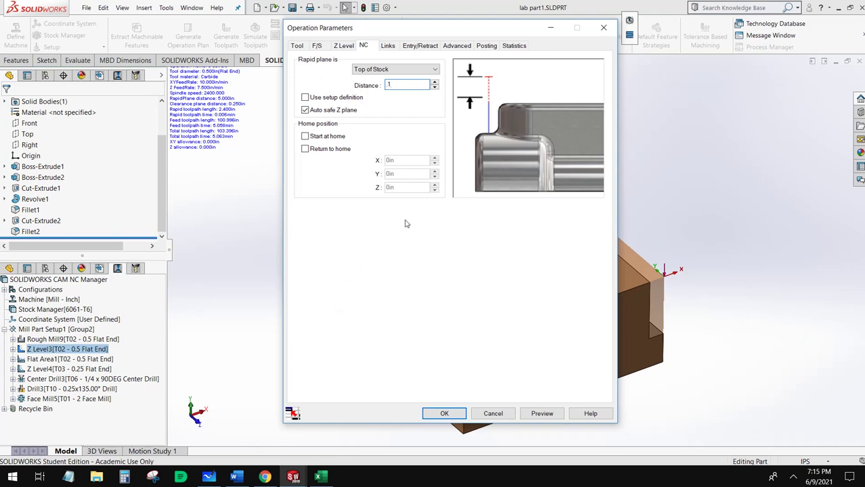
# - Review the Z Level operation's link and entry/retract settings, accept the parameters, and regenerate its toolpath
pyautogui.click(389, 46)
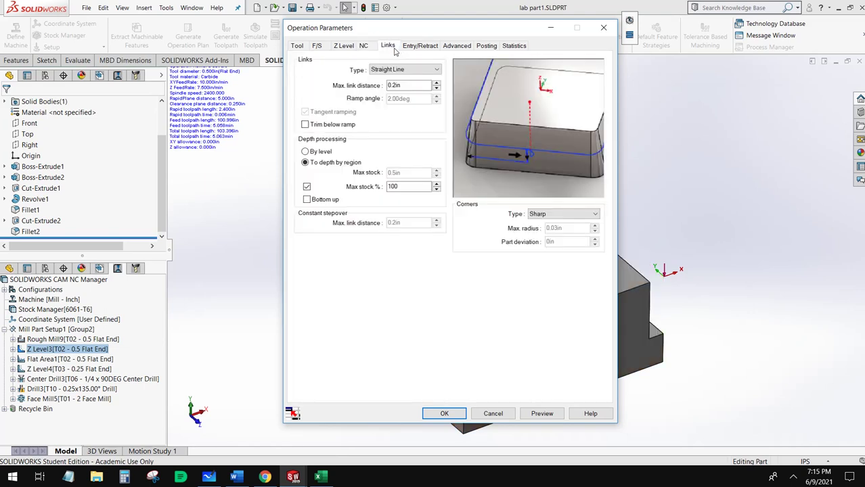
pyautogui.click(416, 47)
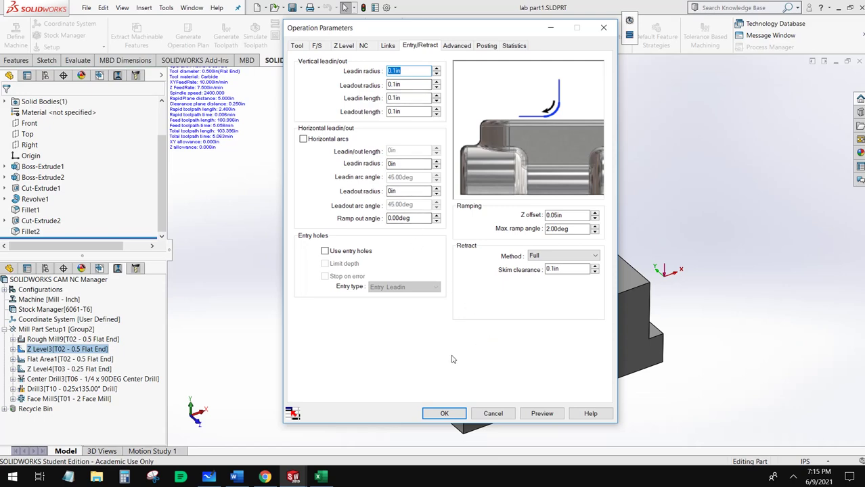
pyautogui.click(444, 414)
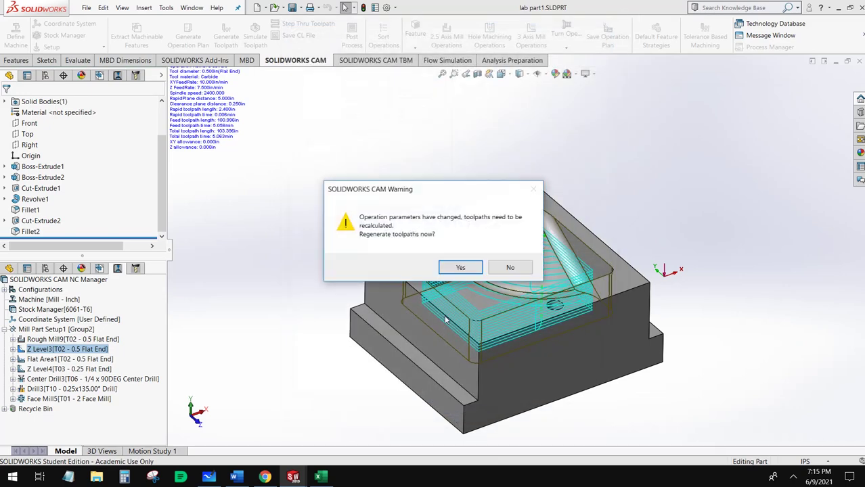
pyautogui.click(460, 268)
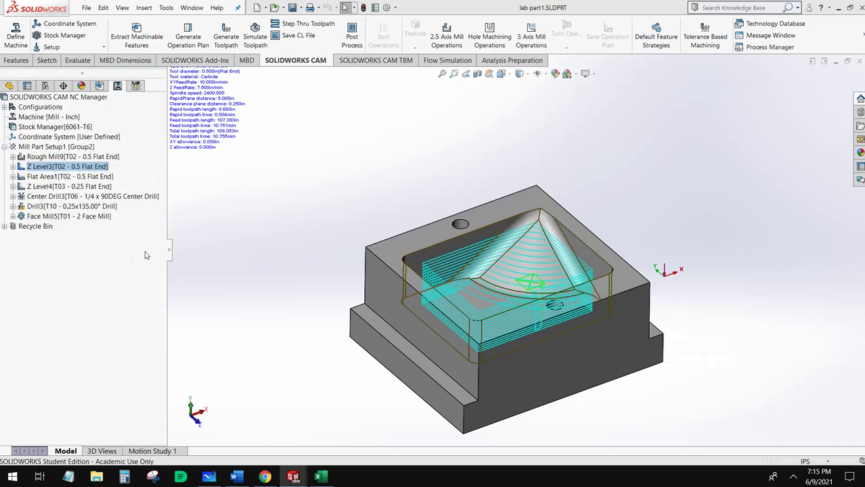
# - Measure the depth from the part's top face to the pocket floor cut by the Flat Area operation
pyautogui.click(49, 177)
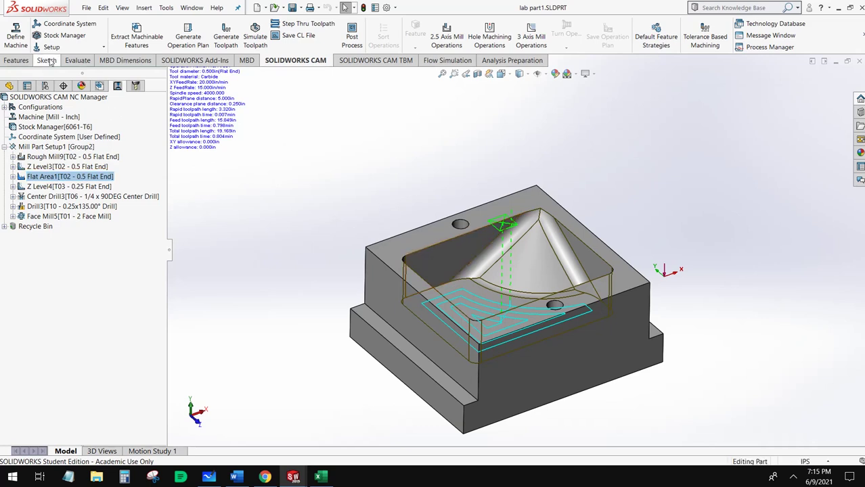
pyautogui.click(125, 60)
pyautogui.click(79, 61)
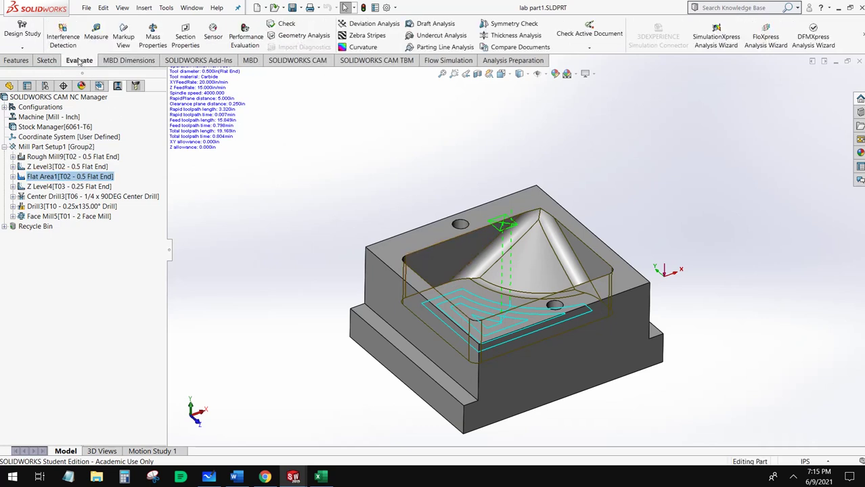
pyautogui.click(96, 36)
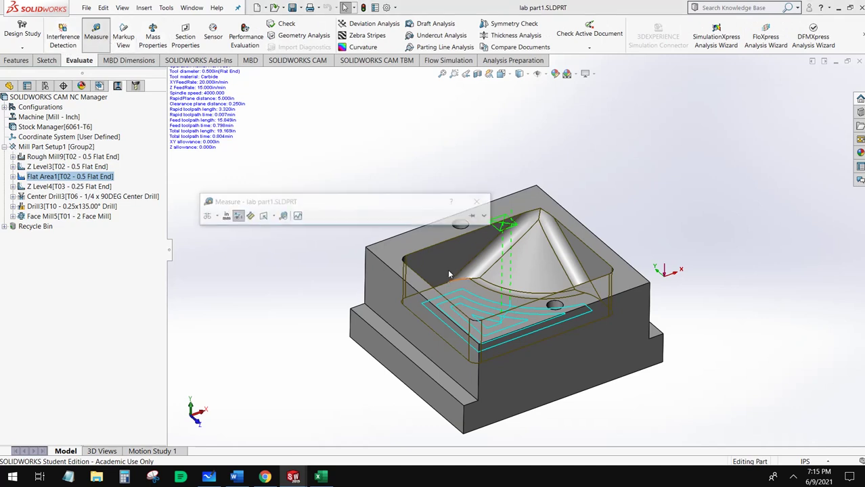
pyautogui.click(449, 293)
pyautogui.click(428, 241)
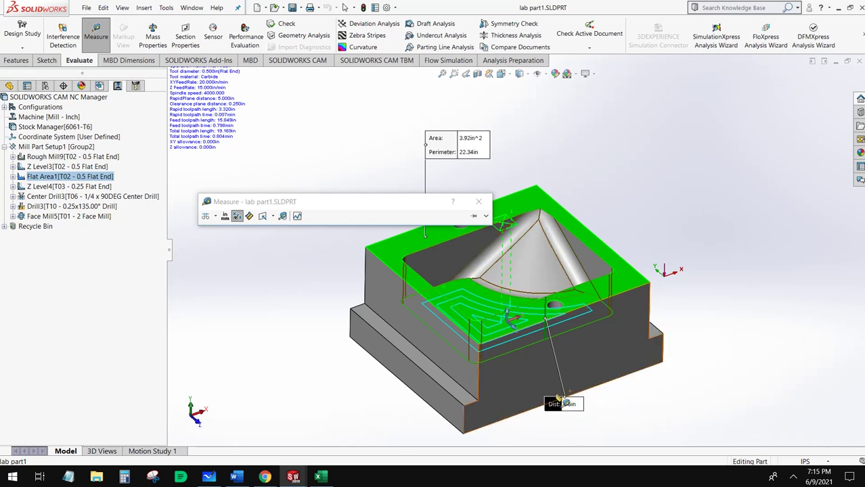
pyautogui.click(478, 201)
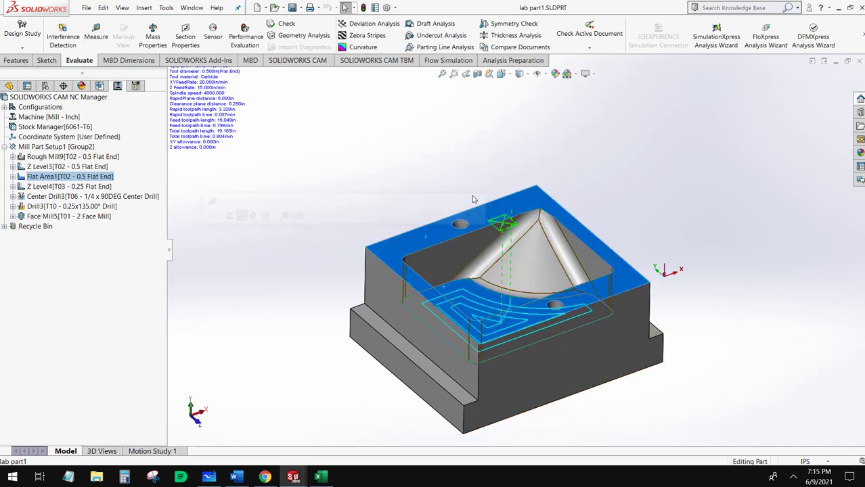
pyautogui.click(322, 210)
# - Define the Flat Area operation's feeds and speeds by Operation, with a 2400 rpm spindle speed and a 10 in/min XY feedrate
pyautogui.moveTo(90, 197)
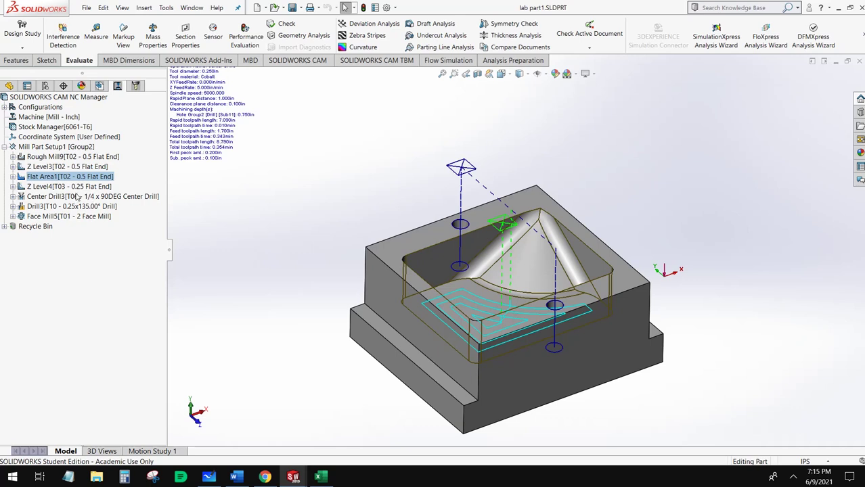
pyautogui.rightClick(85, 176)
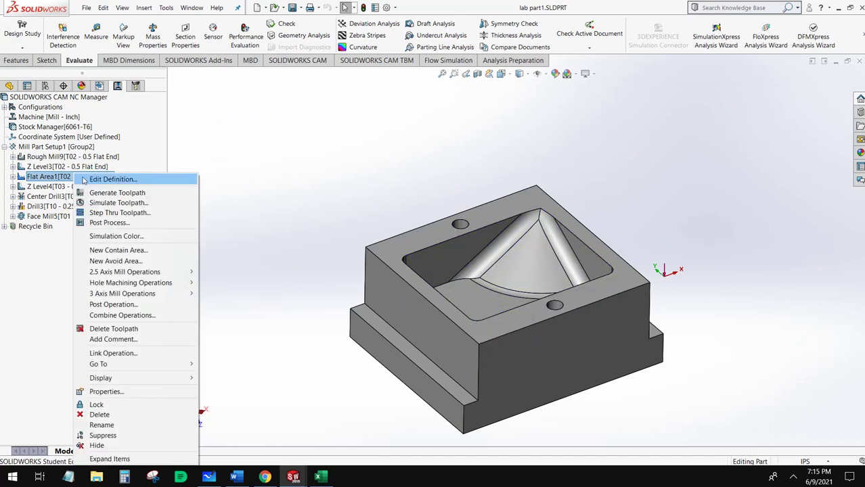
pyautogui.click(101, 189)
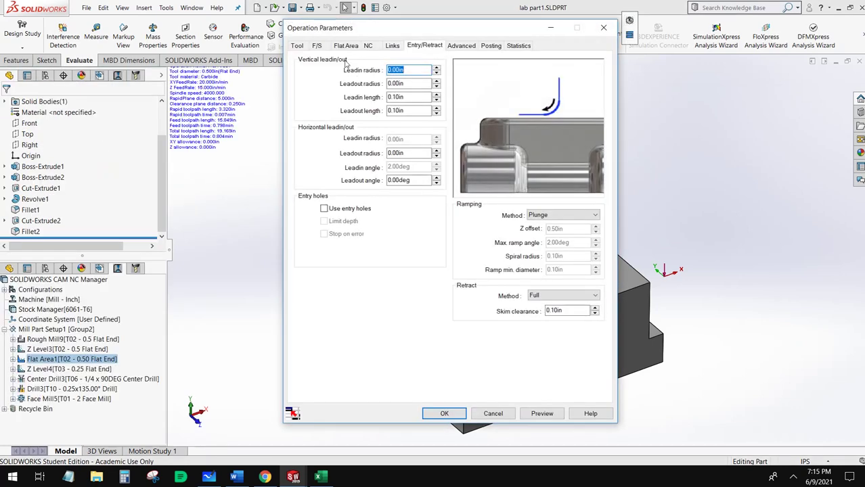
pyautogui.click(322, 46)
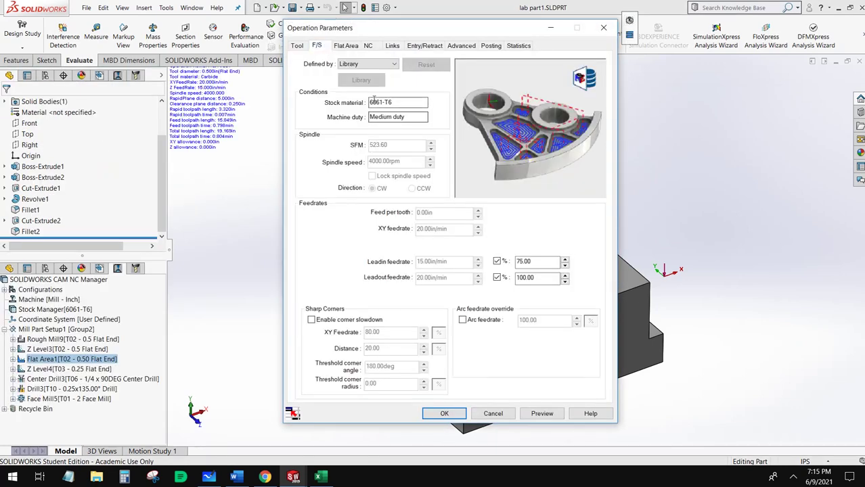
pyautogui.click(369, 63)
pyautogui.click(356, 77)
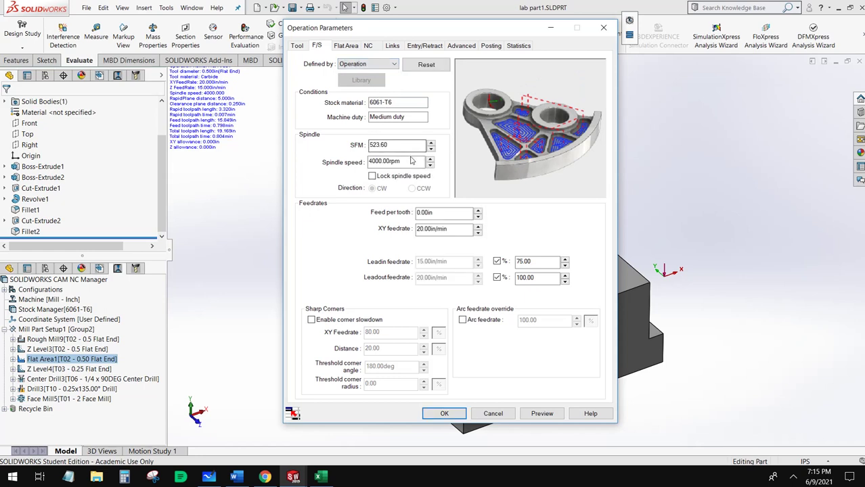
pyautogui.doubleClick(410, 160)
pyautogui.write('2400')
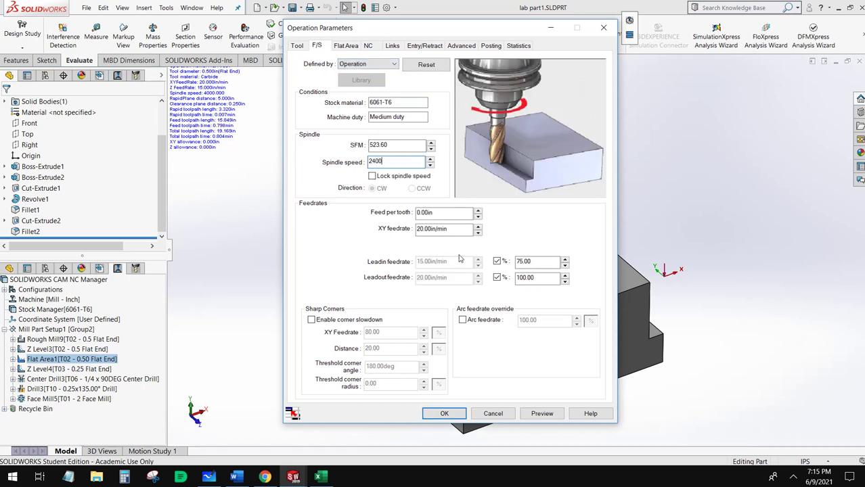
pyautogui.press('Tab')
pyautogui.write('1')
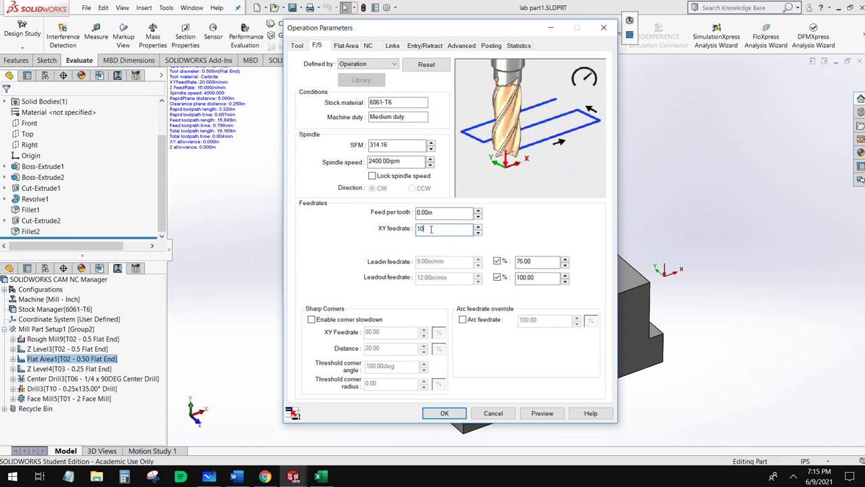
pyautogui.press('Tab')
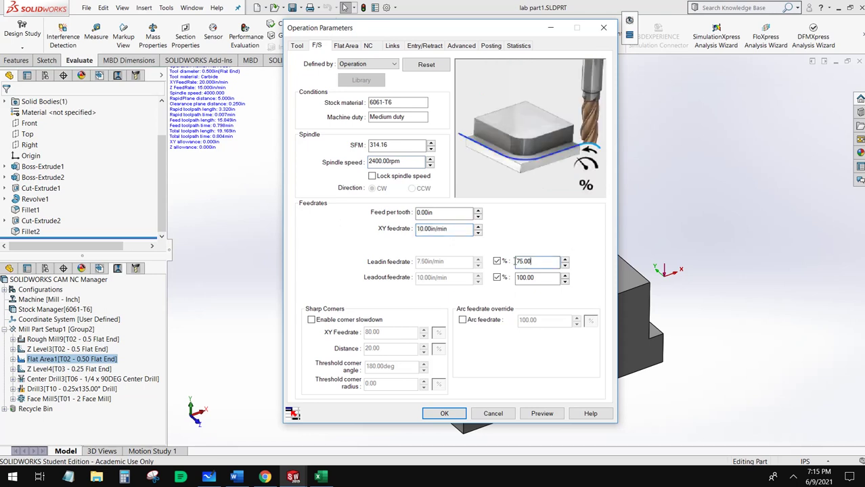
# - Set the Flat Area operation's axial offsetting to 15 cuts and its last cut limit to Bottom of Feature
pyautogui.click(346, 45)
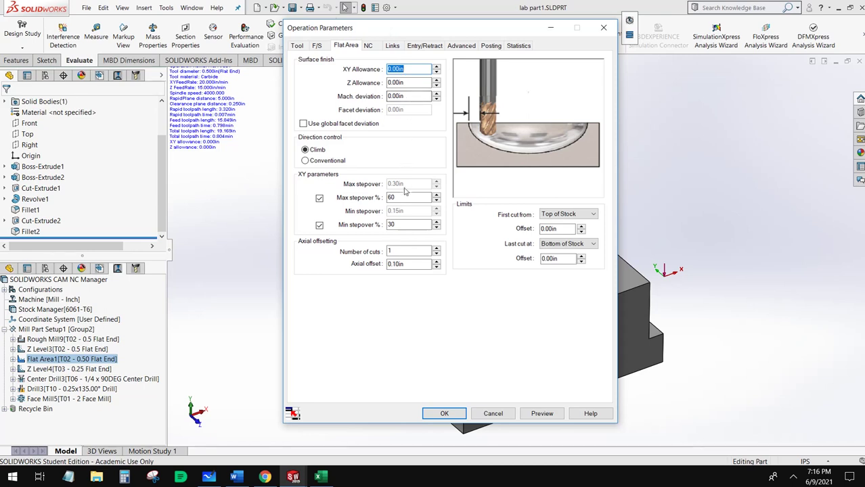
pyautogui.click(406, 251)
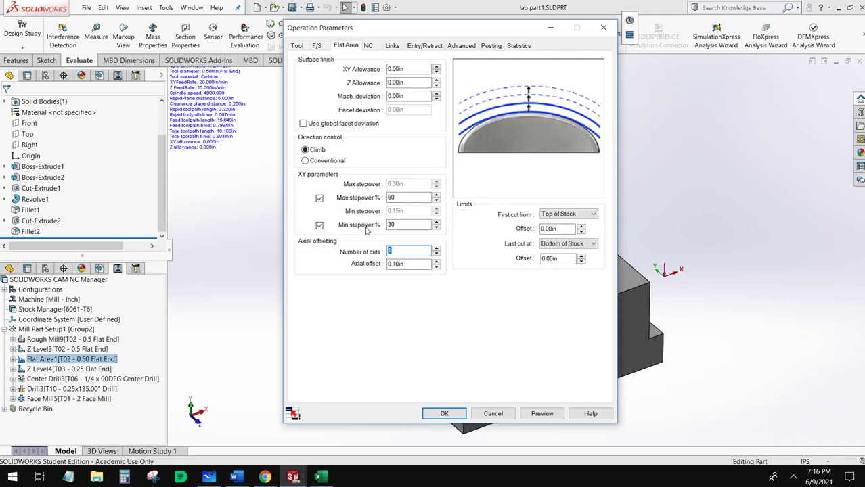
pyautogui.write('15')
pyautogui.click(574, 244)
pyautogui.click(570, 266)
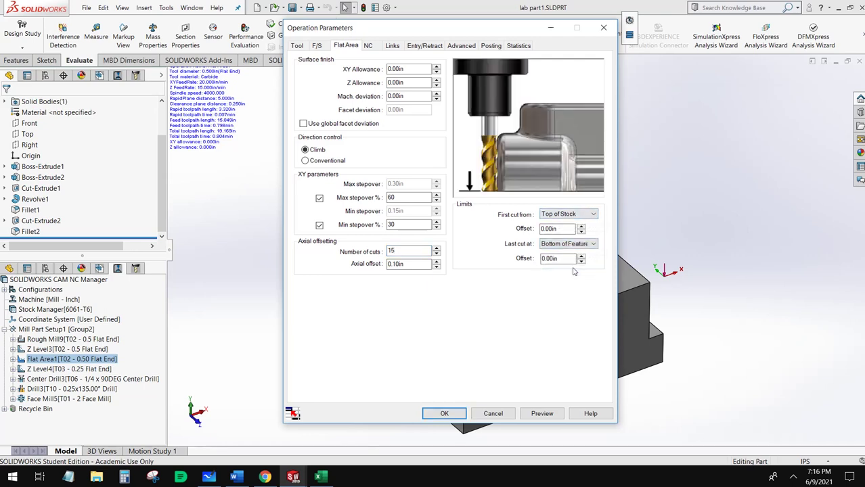
# - Keep the Flat Area rapid plane at Top of Stock with a 1 in distance, and accept the parameters with toolpath regeneration
pyautogui.click(373, 47)
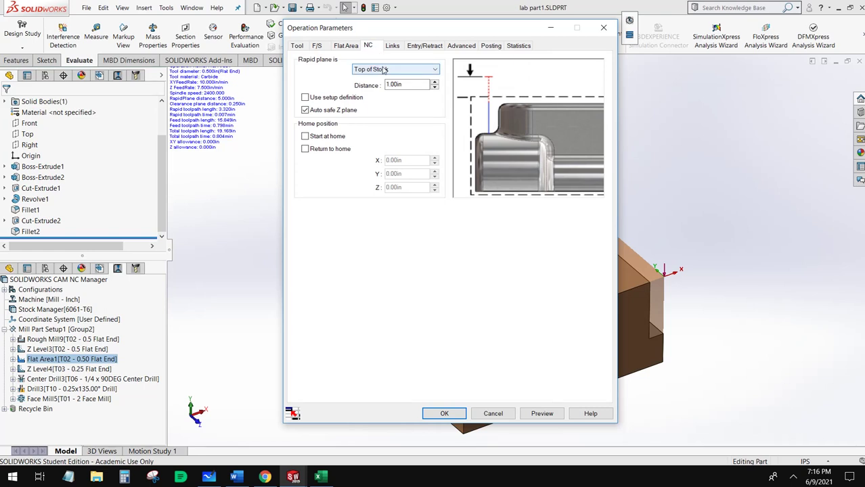
pyautogui.click(385, 70)
pyautogui.click(379, 114)
pyautogui.press('Tab')
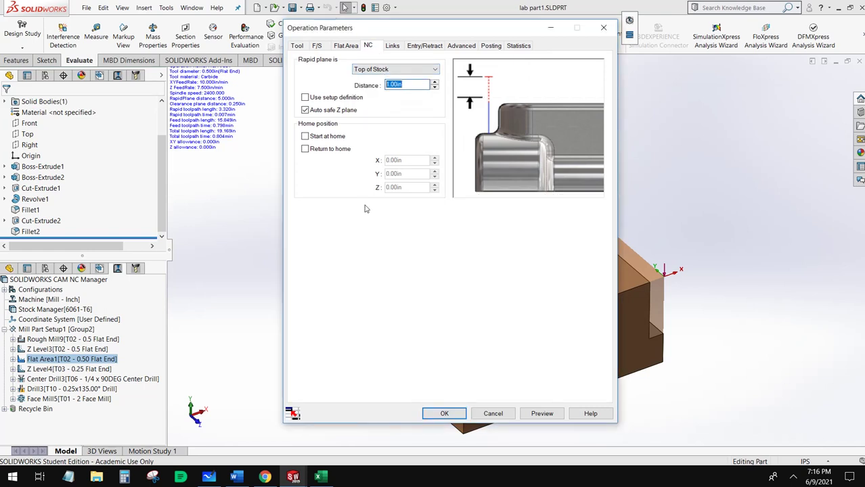
pyautogui.write('1')
pyautogui.click(444, 414)
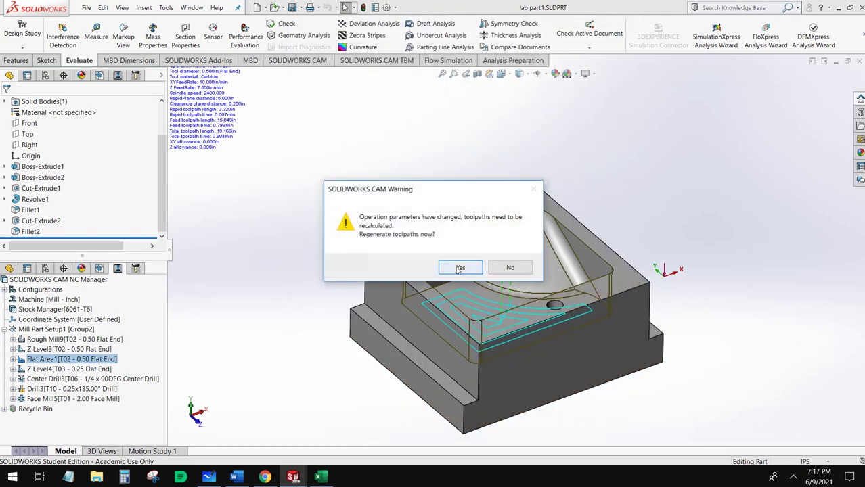
pyautogui.click(448, 270)
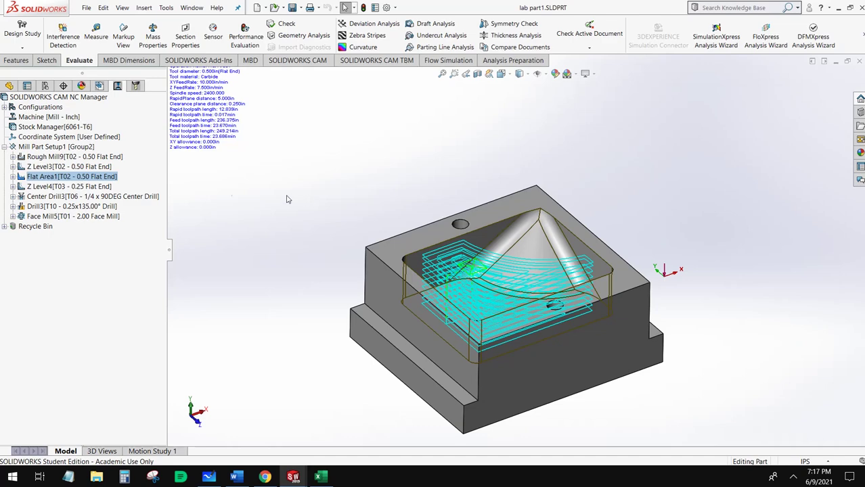
# - Define the feeds and speeds of the Z Level operation using the 0.25 flat end mill by Operation, with a 2800 rpm spindle speed
pyautogui.click(62, 188)
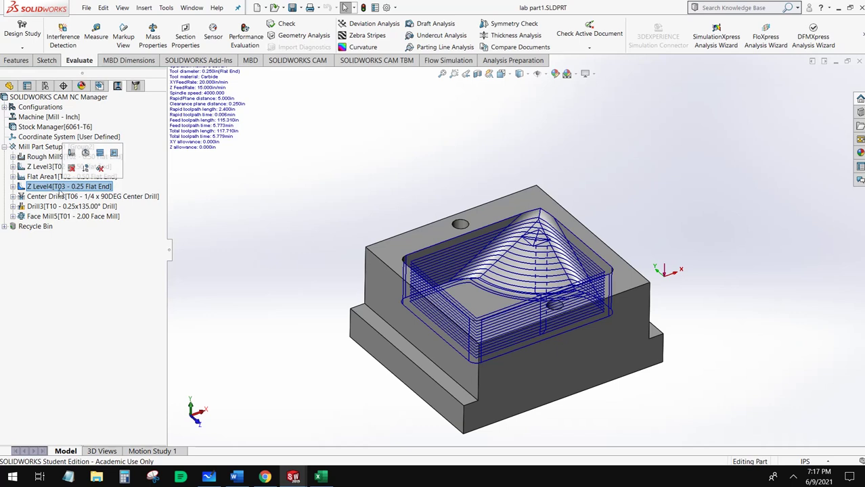
pyautogui.rightClick(62, 188)
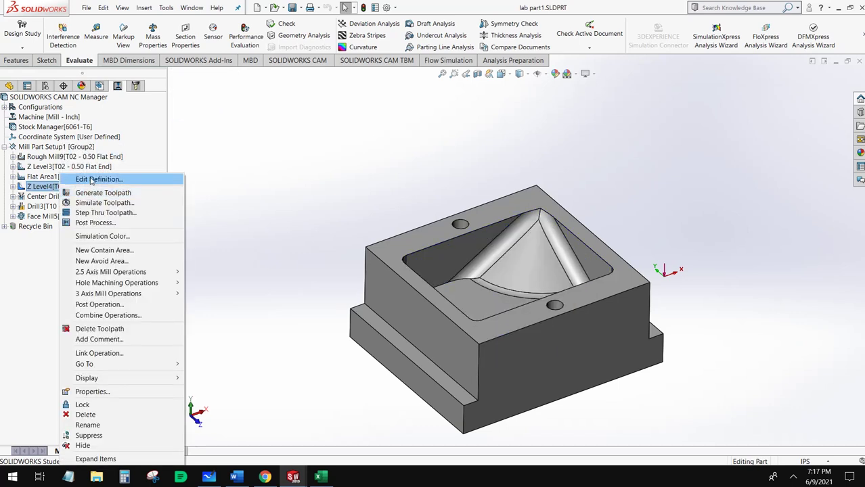
pyautogui.click(93, 179)
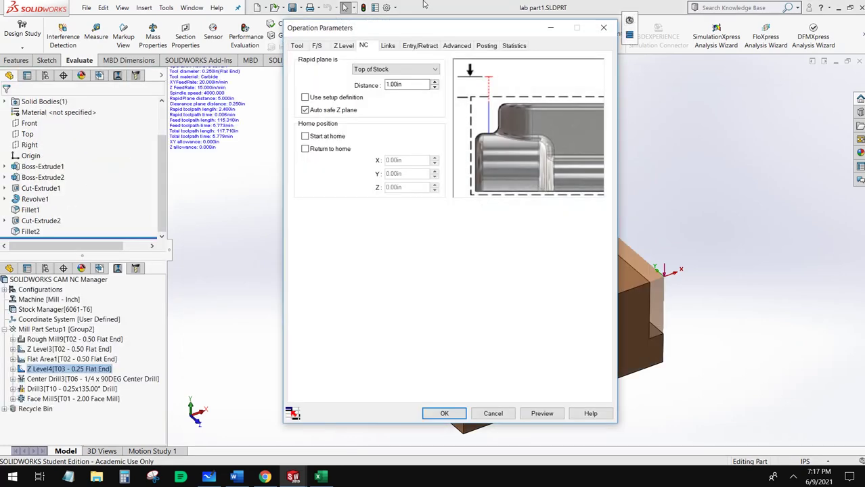
pyautogui.click(320, 45)
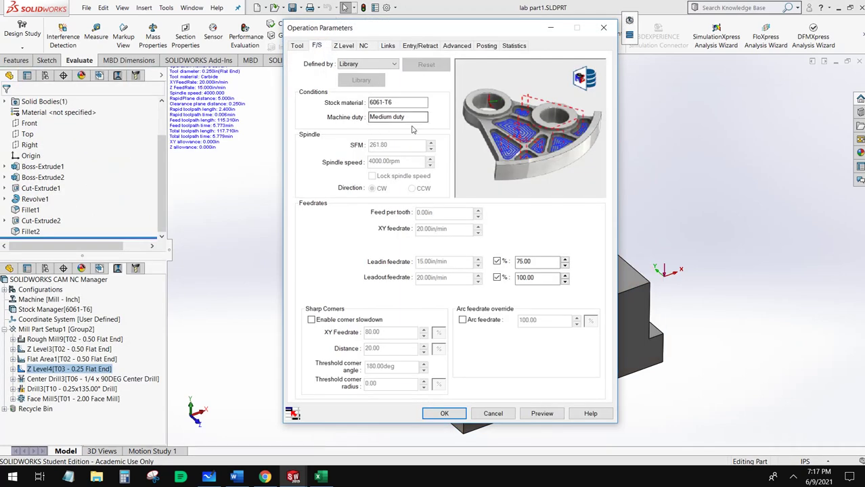
pyautogui.click(371, 64)
pyautogui.click(370, 75)
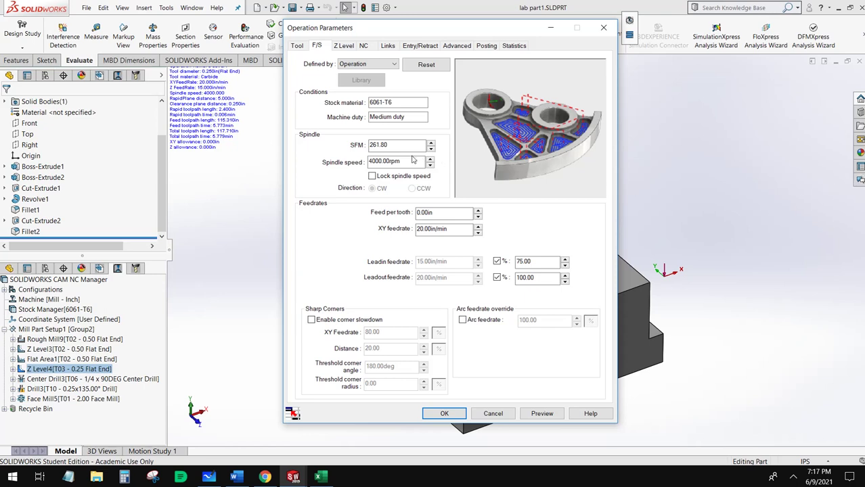
pyautogui.doubleClick(414, 161)
pyautogui.write('2')
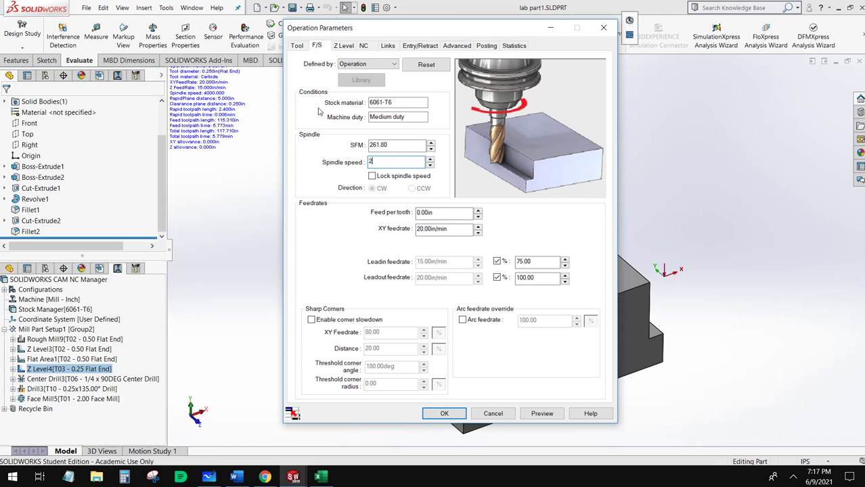
pyautogui.write('800')
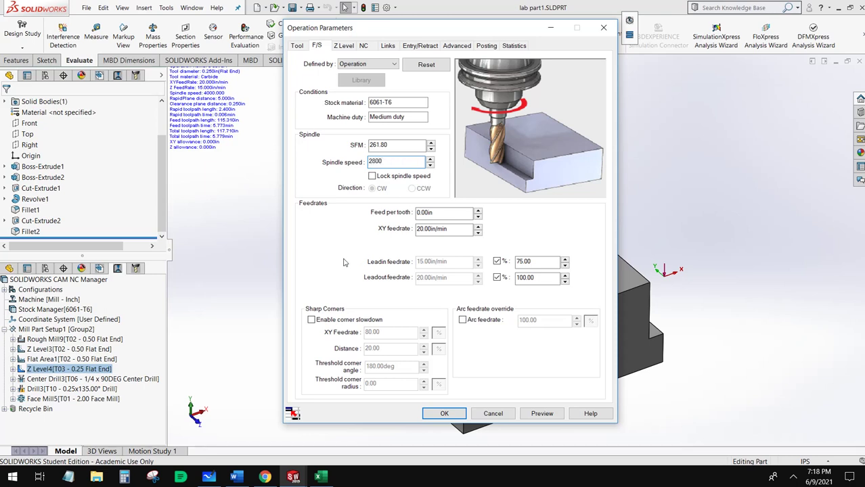
pyautogui.click(439, 230)
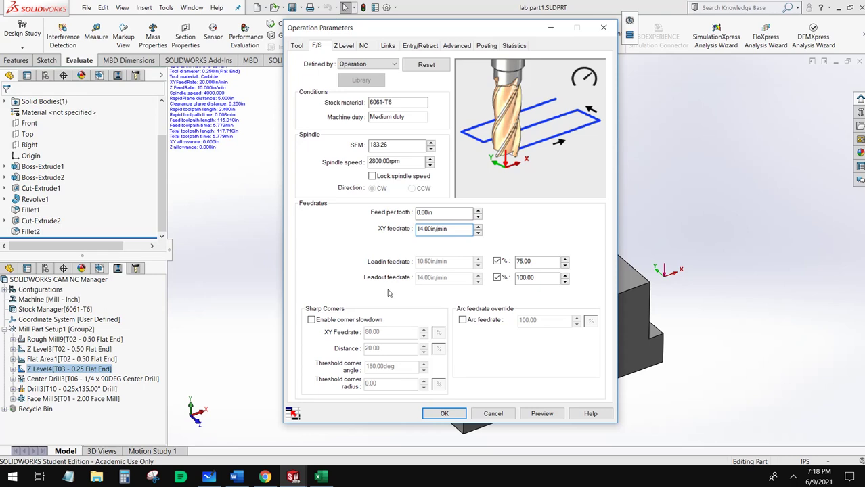
# - Switch to Microsoft Whiteboard and rewrite the handwritten feedrate calculation as 2800(0.002)(3)
pyautogui.click(208, 476)
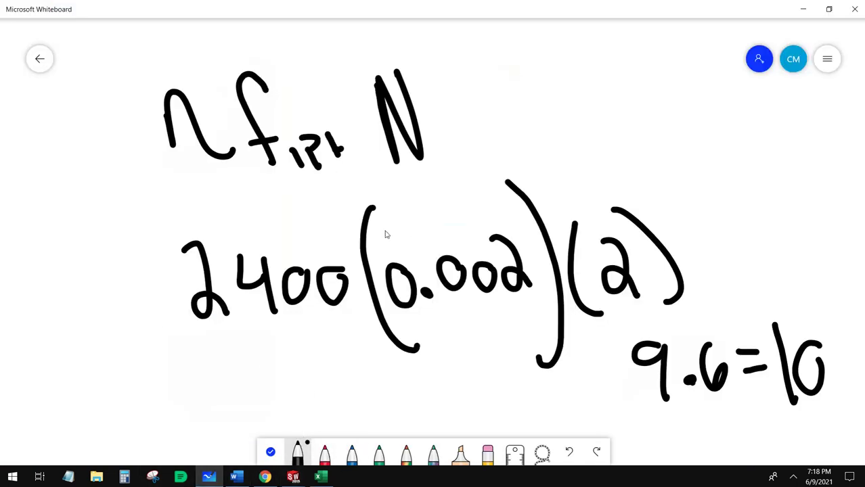
pyautogui.click(487, 452)
pyautogui.moveTo(258, 270)
pyautogui.mouseDown()
pyautogui.moveTo(267, 308)
pyautogui.moveTo(241, 283)
pyautogui.moveTo(249, 268)
pyautogui.mouseUp()
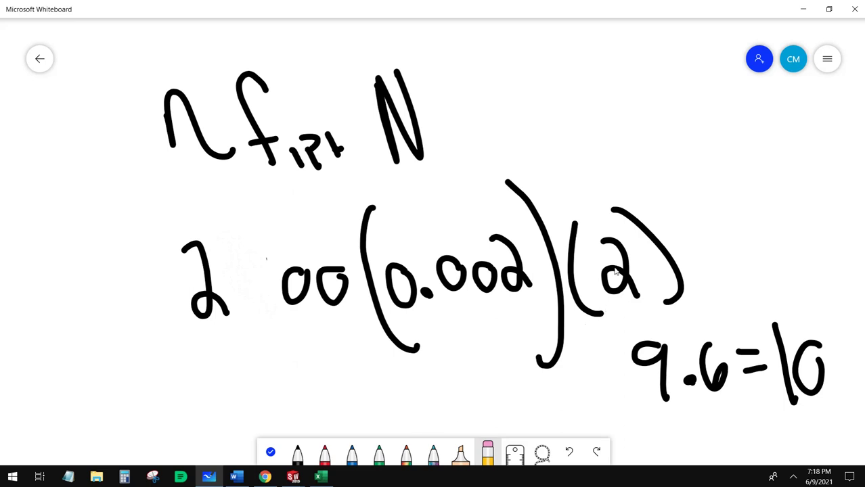
pyautogui.moveTo(614, 270)
pyautogui.mouseDown()
pyautogui.moveTo(629, 303)
pyautogui.moveTo(617, 251)
pyautogui.moveTo(606, 272)
pyautogui.mouseUp()
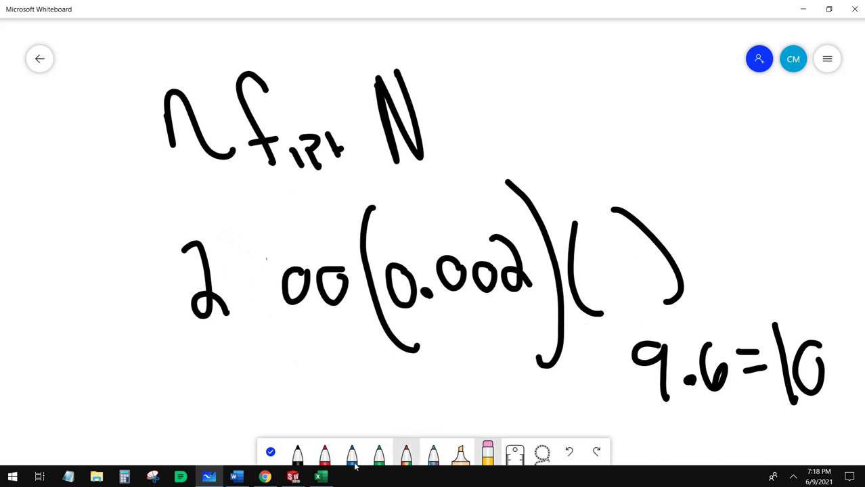
pyautogui.click(297, 452)
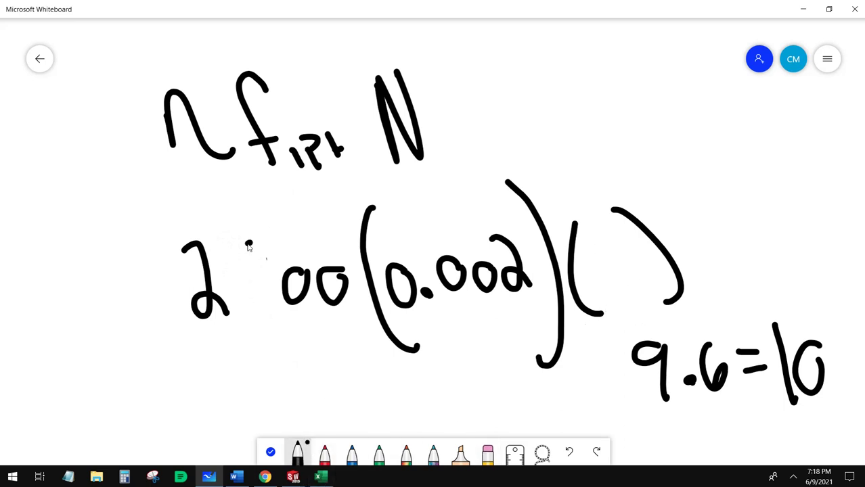
pyautogui.moveTo(248, 244)
pyautogui.mouseDown()
pyautogui.moveTo(261, 292)
pyautogui.moveTo(277, 262)
pyautogui.mouseUp()
pyautogui.moveTo(596, 261)
pyautogui.mouseDown()
pyautogui.moveTo(608, 255)
pyautogui.moveTo(582, 301)
pyautogui.mouseUp()
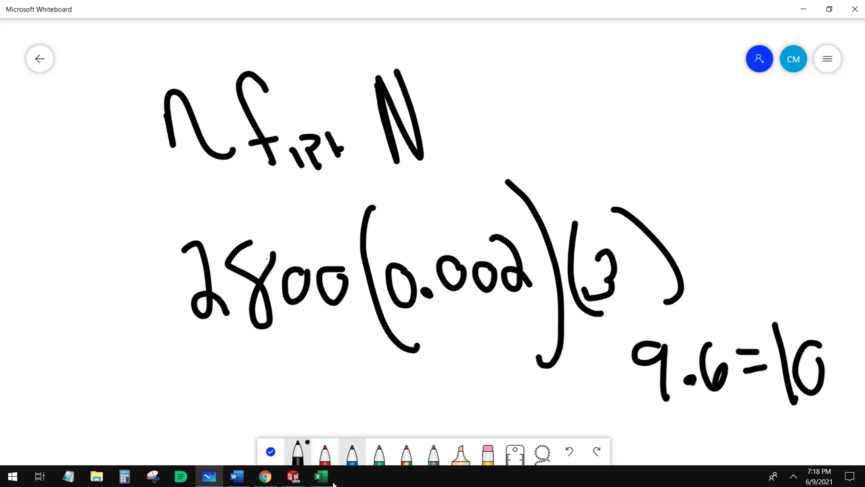
# - Return to lab part1 in SOLIDWORKS and set the 0.25 flat end Z Level operation's XY feedrate to 15 in/min
pyautogui.moveTo(298, 477)
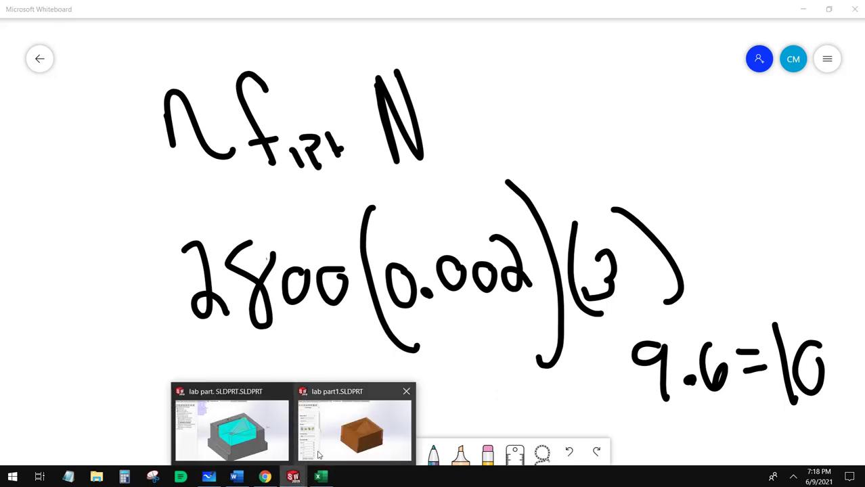
pyautogui.click(324, 440)
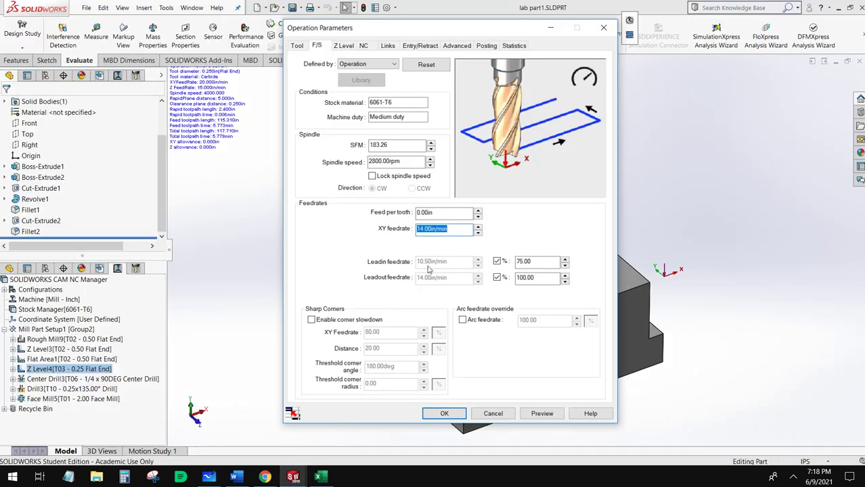
pyautogui.write('15')
pyautogui.click(542, 261)
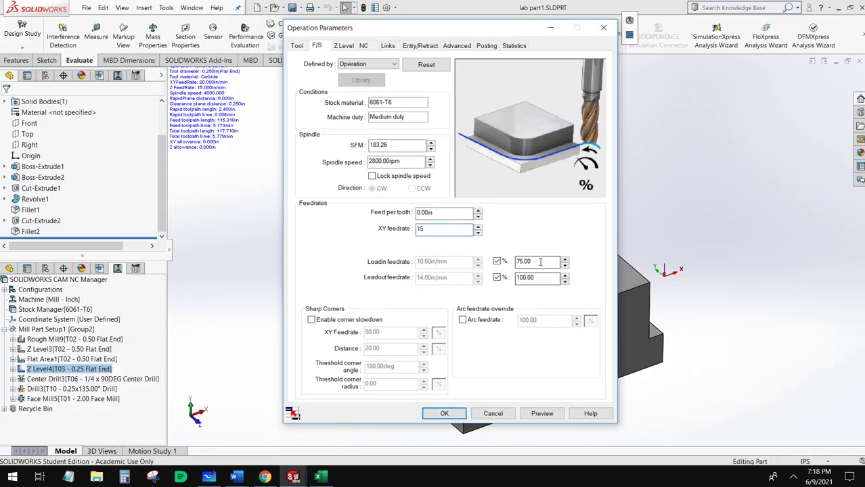
# - Set the 0.25 flat end Z Level operation's cut amount to 0.025 in and its last cut limit to Bottom of Feature
pyautogui.click(343, 45)
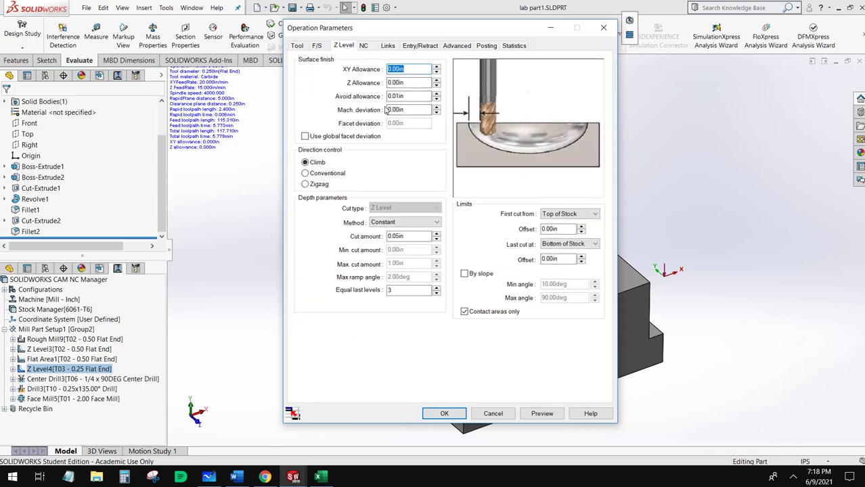
pyautogui.click(388, 237)
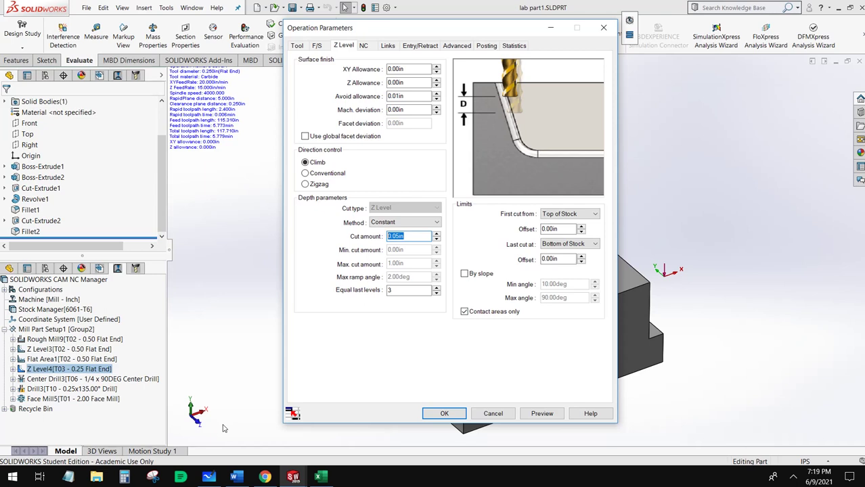
pyautogui.write('.025')
pyautogui.click(594, 243)
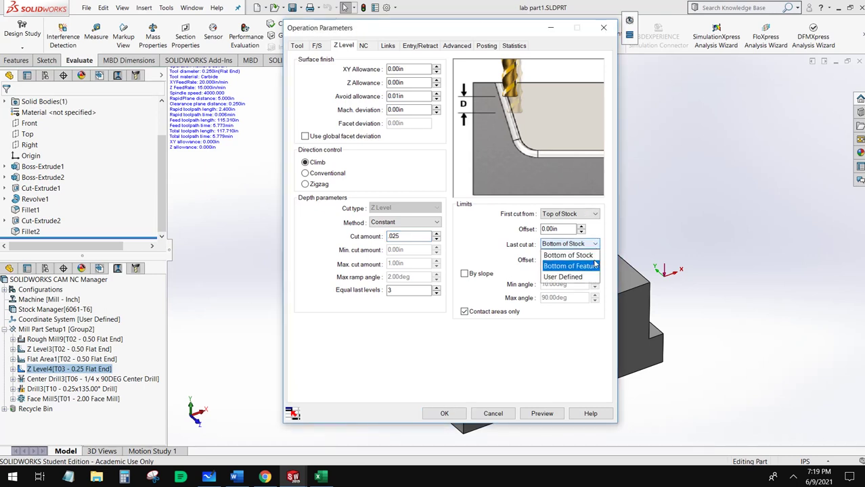
pyautogui.click(595, 265)
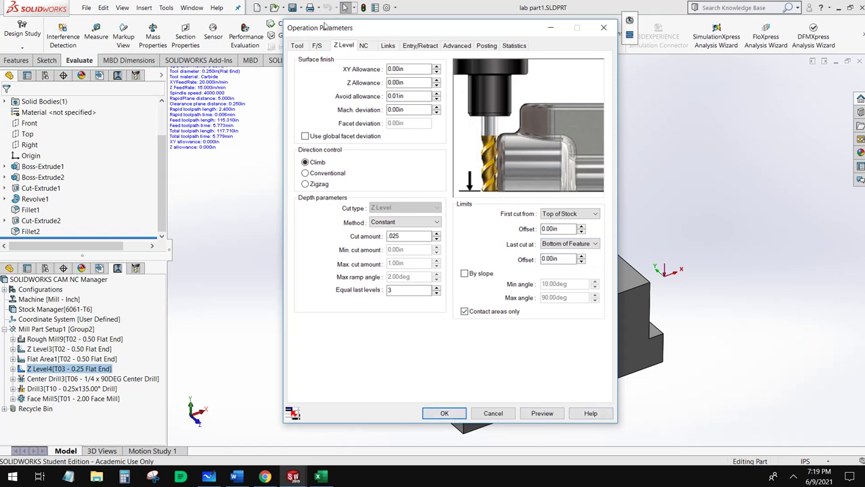
# - Set the 0.25 flat end Z Level operation's rapid plane to 0.100 in from Top of Stock and regenerate its toolpath
pyautogui.click(365, 46)
pyautogui.doubleClick(406, 85)
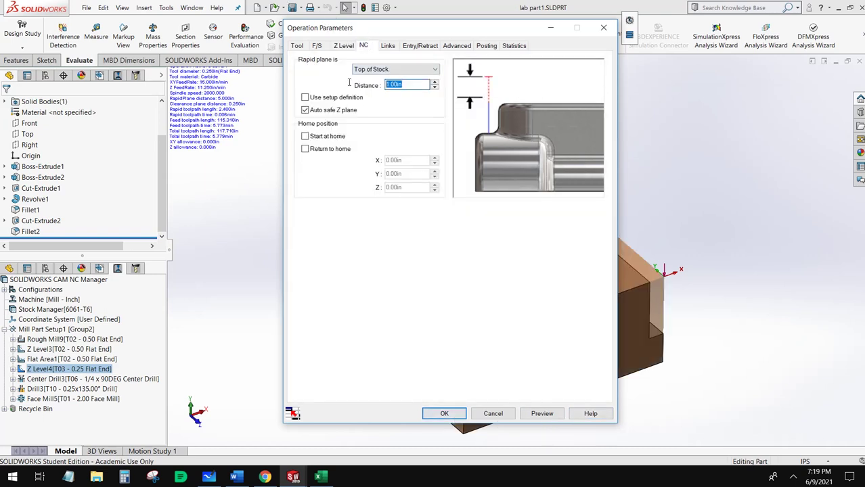
pyautogui.press('BackSpace')
pyautogui.write('11')
pyautogui.write('00')
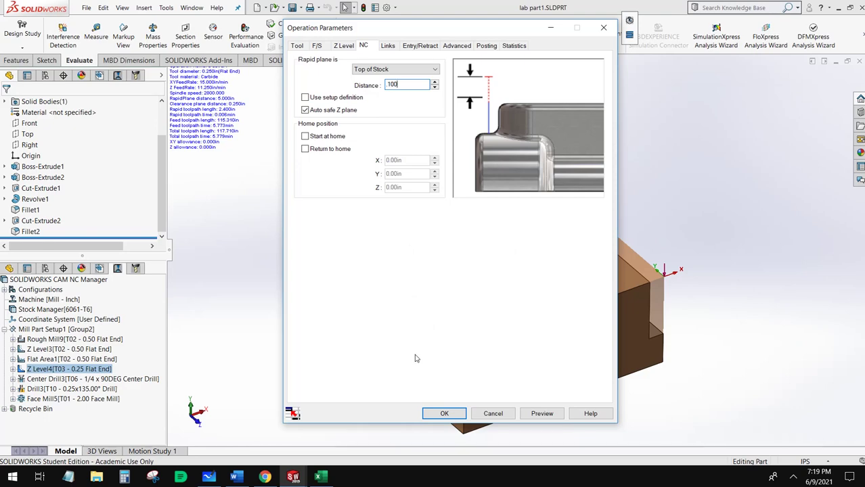
pyautogui.click(456, 416)
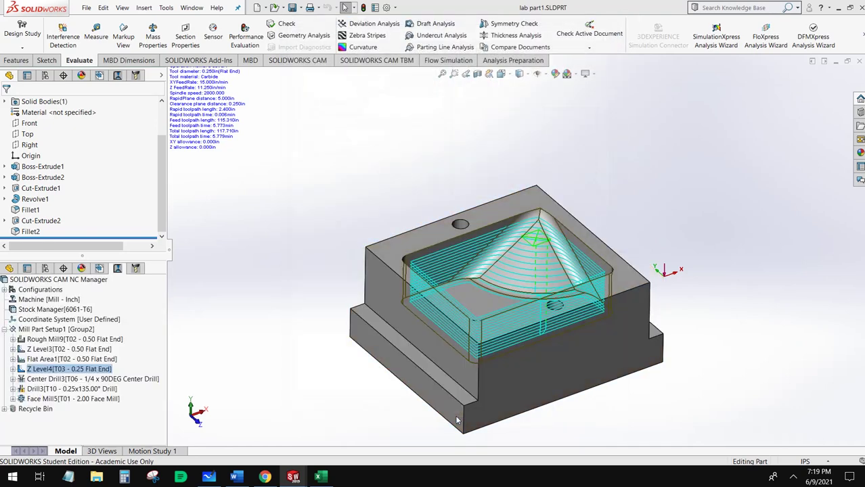
pyautogui.click(456, 268)
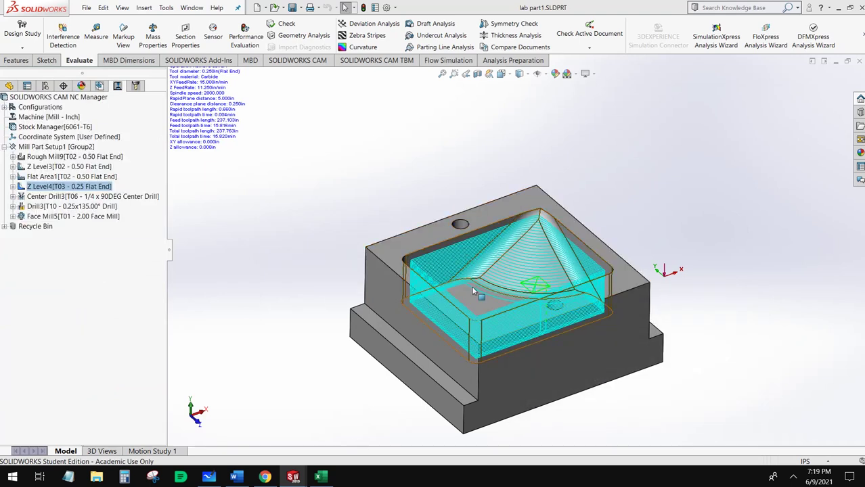
# - Define the Center Drill operation's feeds and speeds by Operation, with a spindle speed of 2800 rpm
pyautogui.click(115, 196)
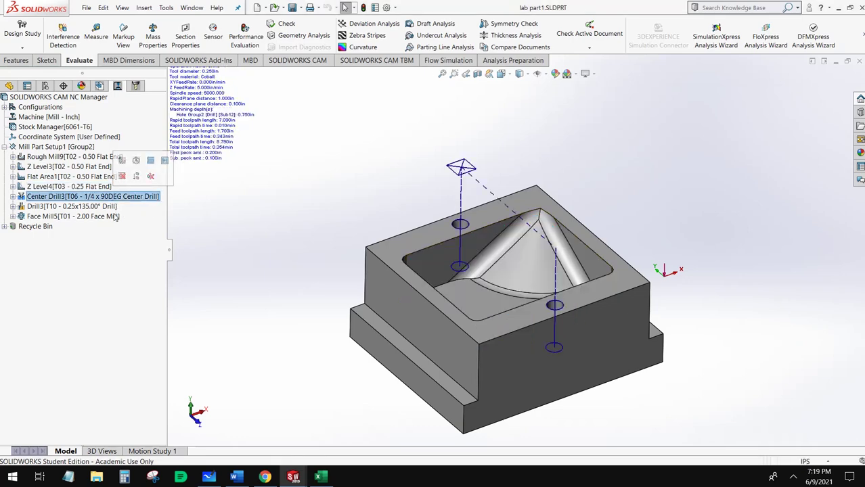
pyautogui.moveTo(92, 156)
pyautogui.moveTo(120, 171)
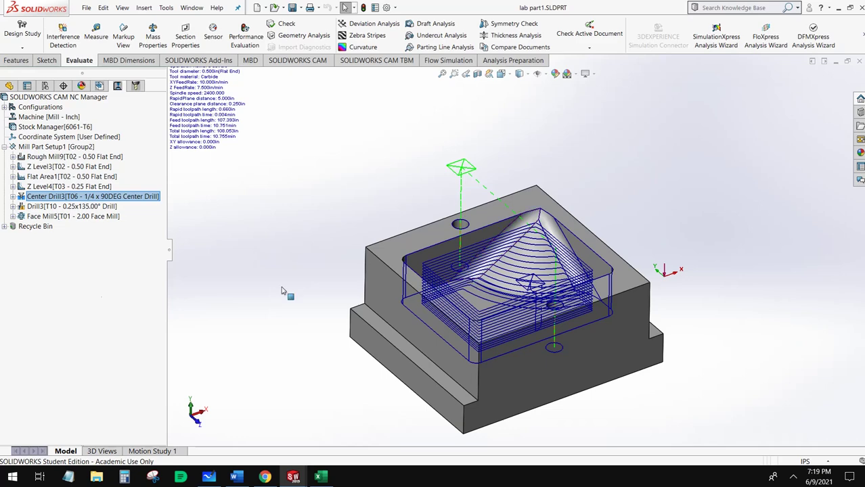
pyautogui.rightClick(76, 197)
pyautogui.click(109, 192)
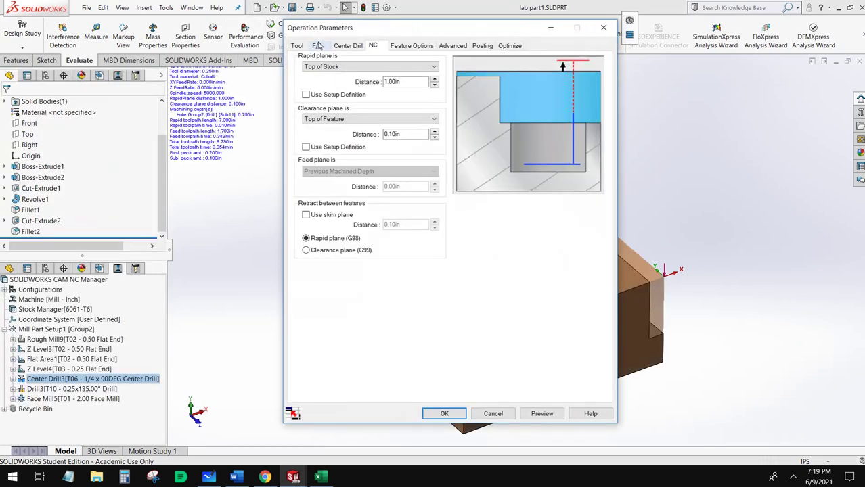
pyautogui.click(317, 46)
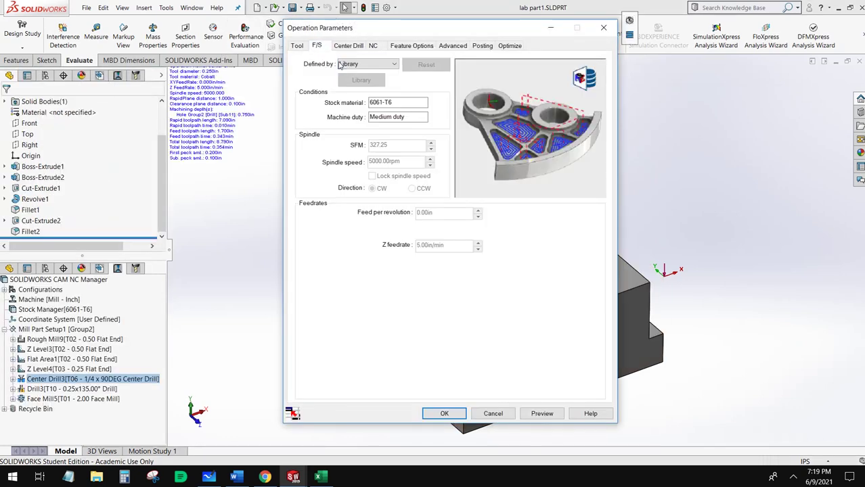
pyautogui.click(358, 64)
pyautogui.click(368, 80)
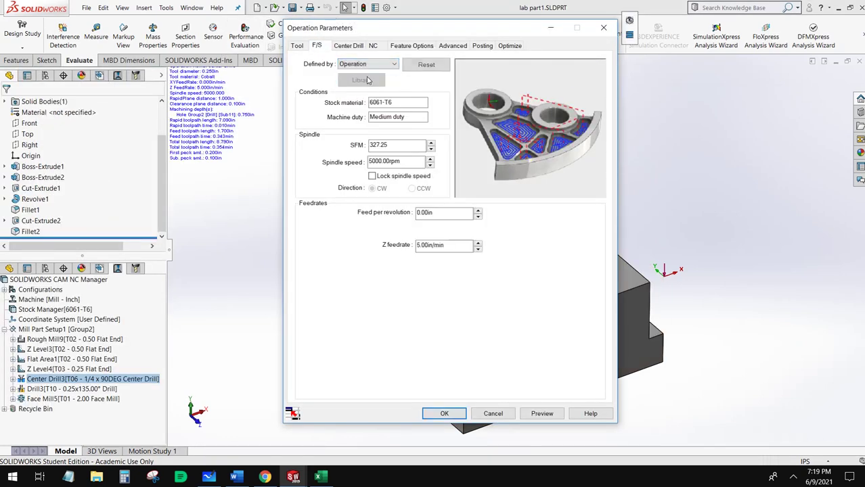
pyautogui.click(396, 161)
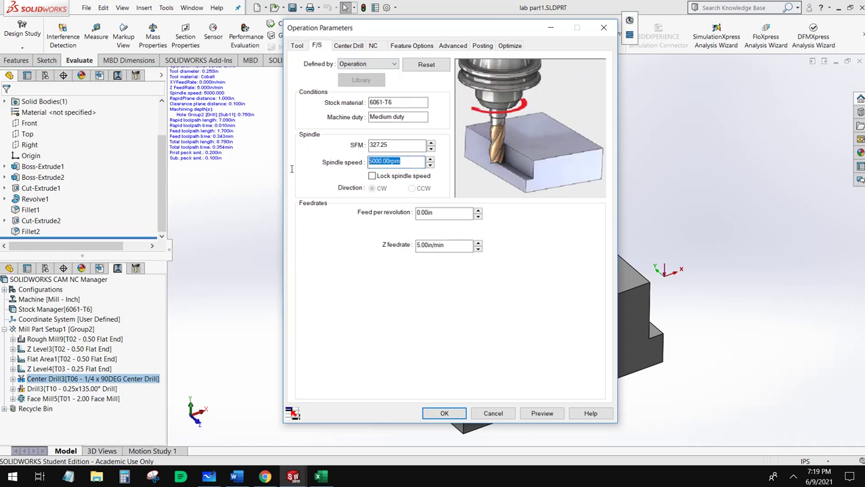
pyautogui.write('2800')
pyautogui.click(445, 244)
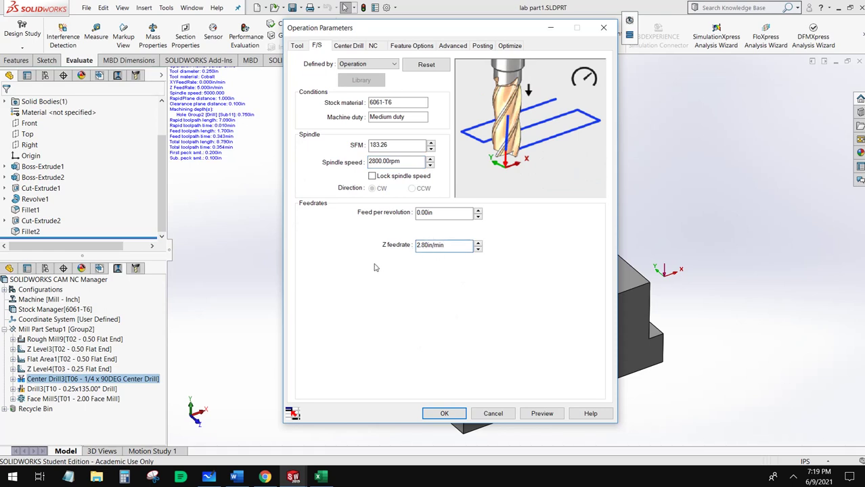
pyautogui.click(348, 45)
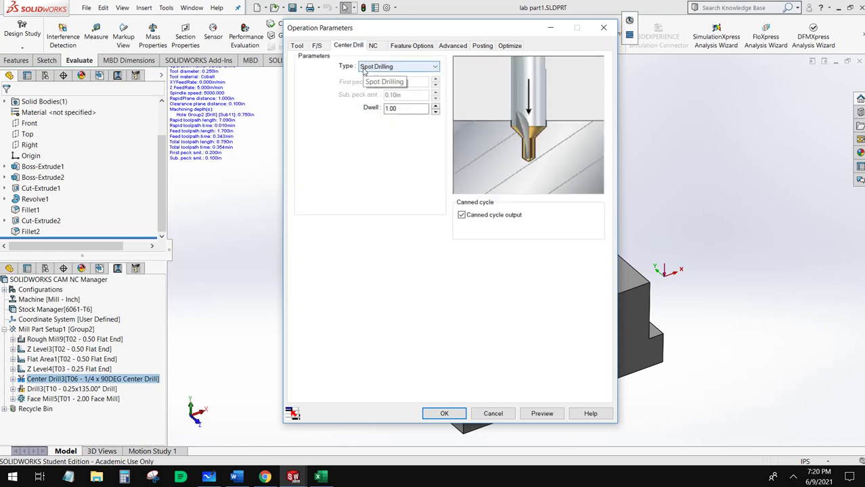
pyautogui.click(462, 215)
pyautogui.click(461, 216)
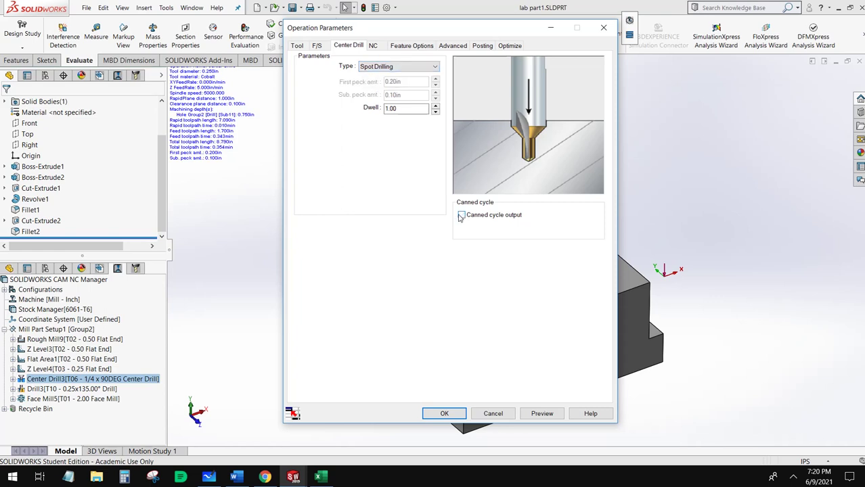
pyautogui.click(461, 215)
pyautogui.click(410, 109)
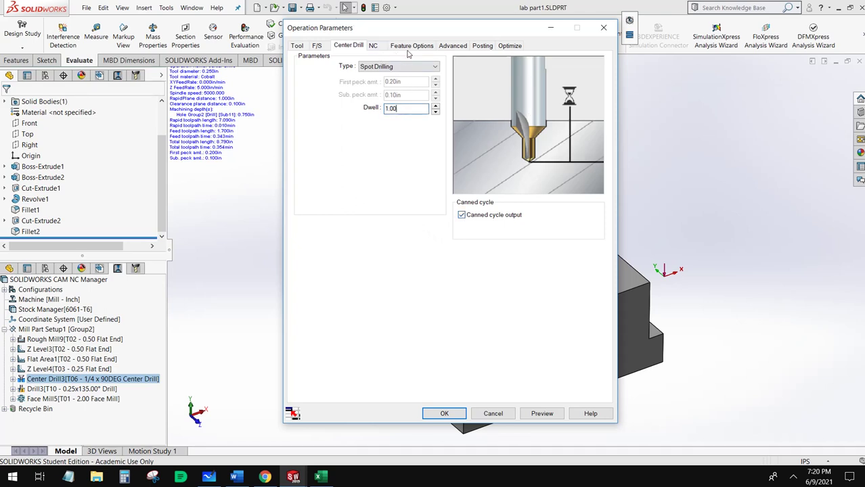
# - Set the Center Drill operation's rapid plane distance to 0.100 in and reference its clearance plane to Top of Stock
pyautogui.click(374, 46)
pyautogui.click(406, 81)
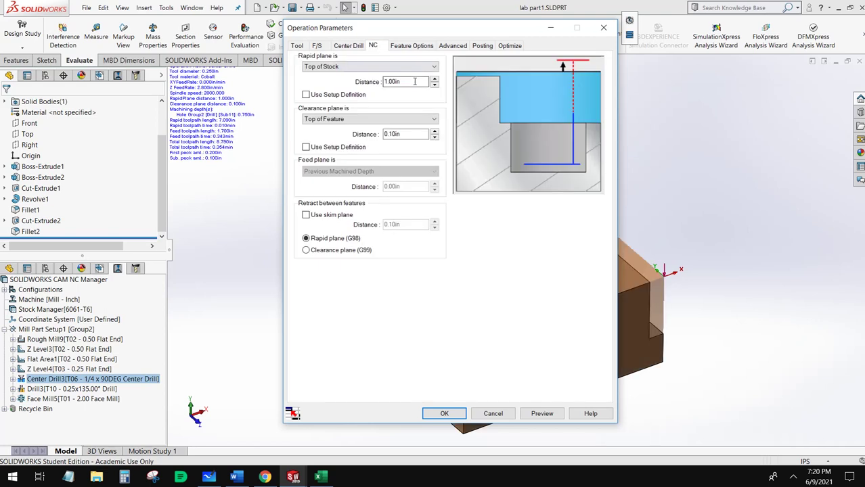
pyautogui.press('BackSpace')
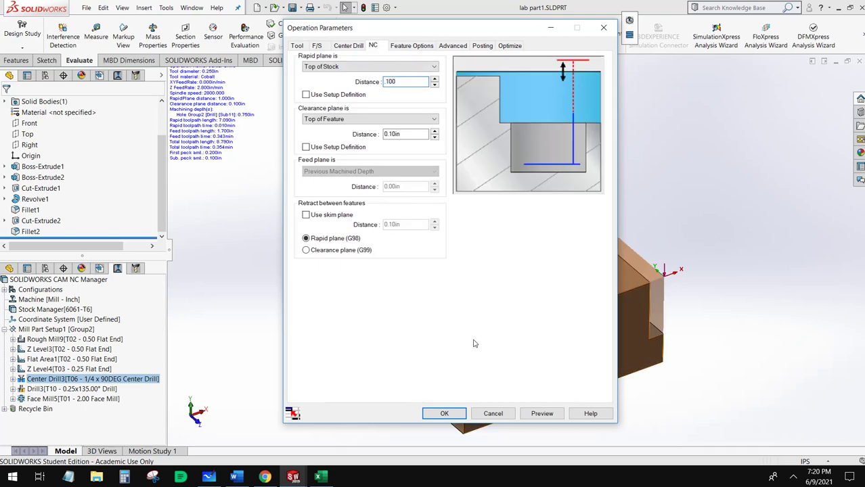
pyautogui.click(352, 119)
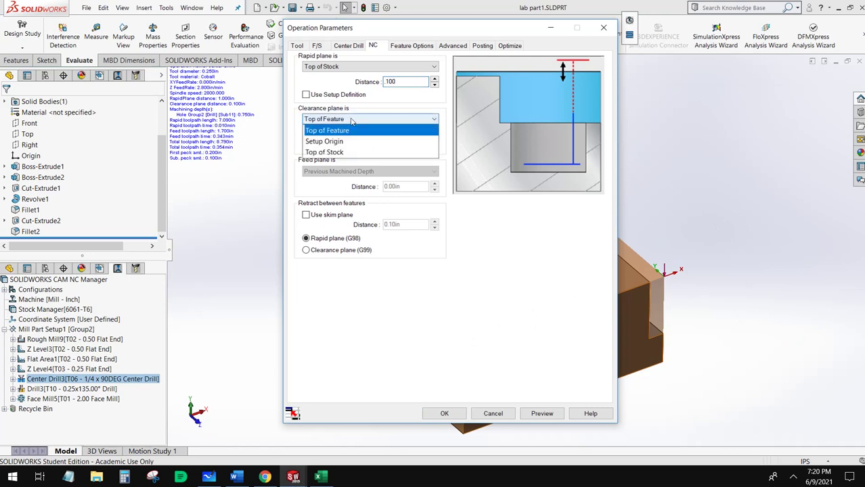
pyautogui.click(352, 153)
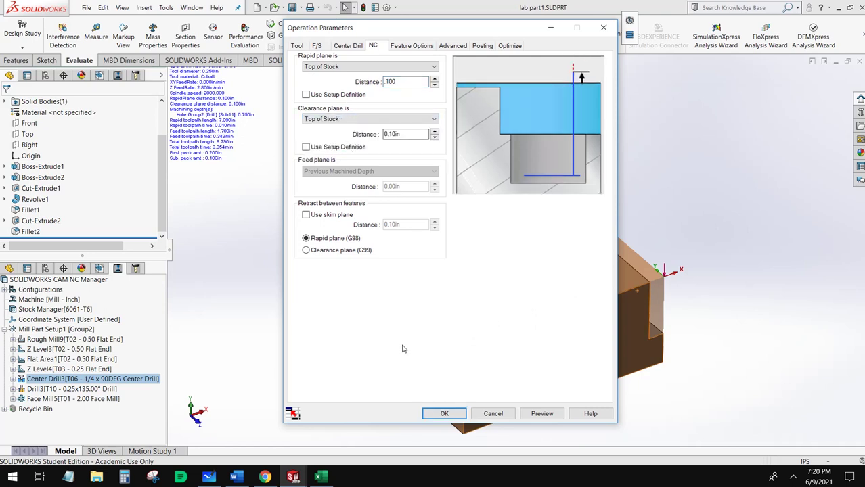
# - Override the Center Drill machining depth for the drilled hole group with 0.020 in and accept the operation parameters
pyautogui.click(405, 46)
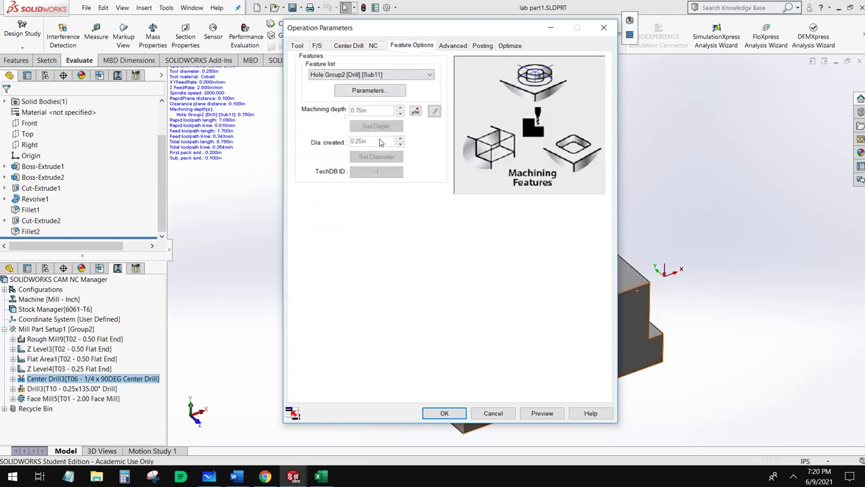
pyautogui.click(359, 93)
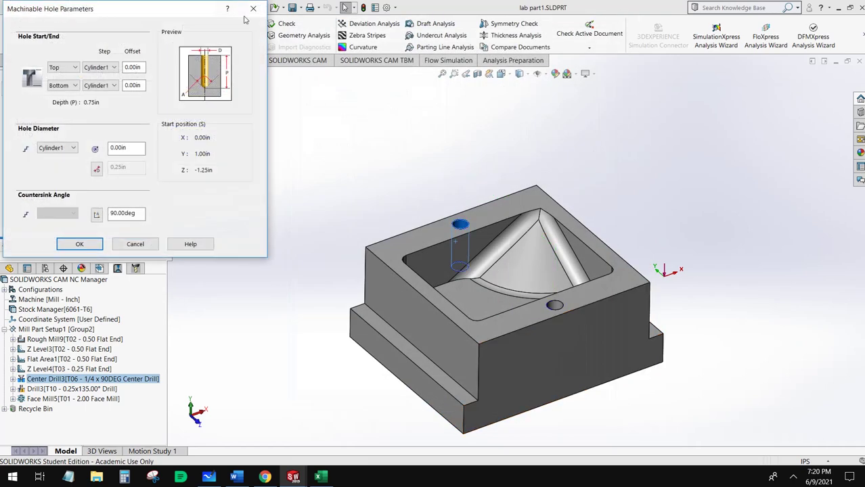
pyautogui.click(135, 243)
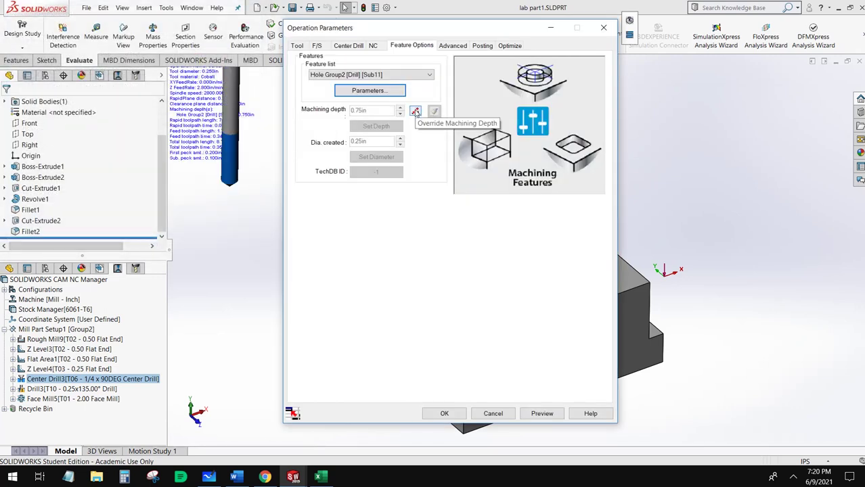
pyautogui.click(415, 112)
pyautogui.moveTo(388, 113); pyautogui.dragTo(311, 119)
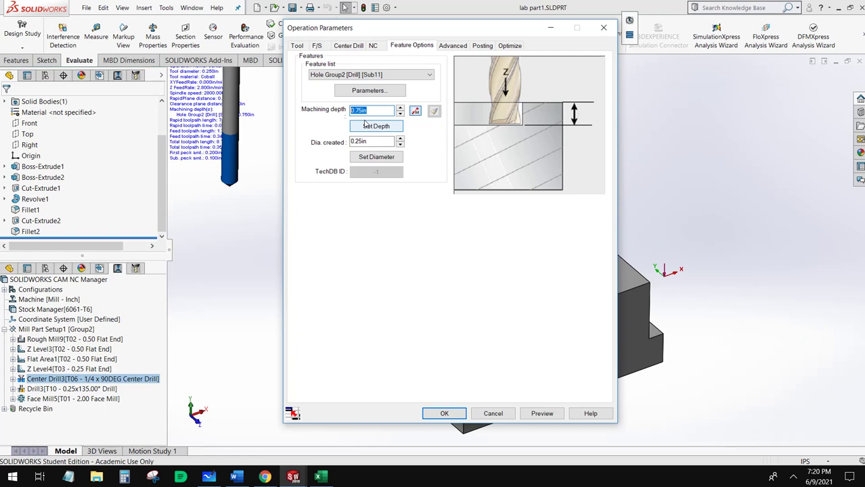
pyautogui.write('020')
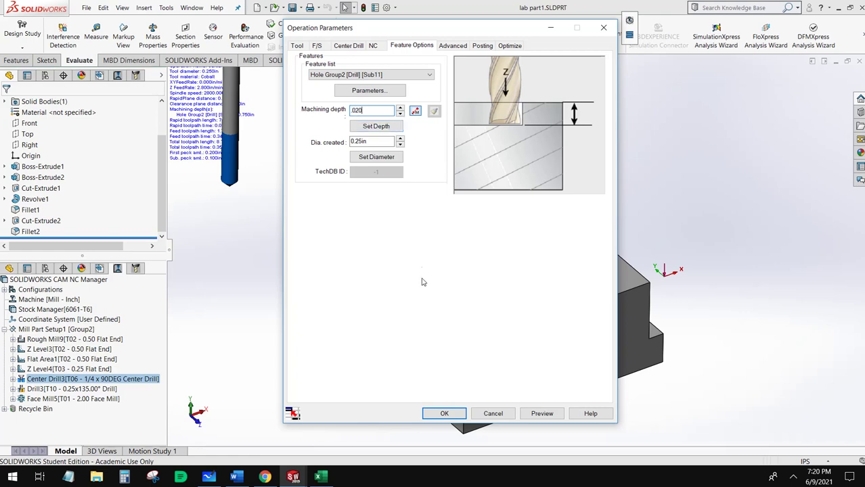
pyautogui.press('Tab')
pyautogui.press('Tab')
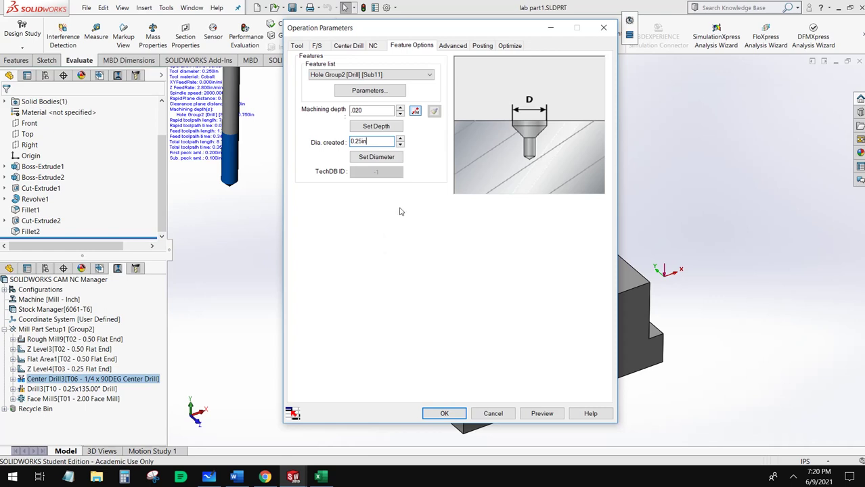
pyautogui.click(372, 109)
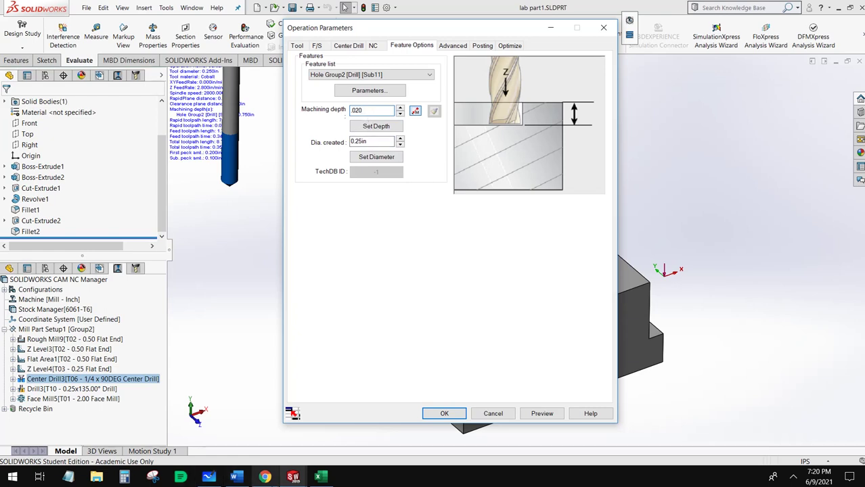
pyautogui.click(439, 416)
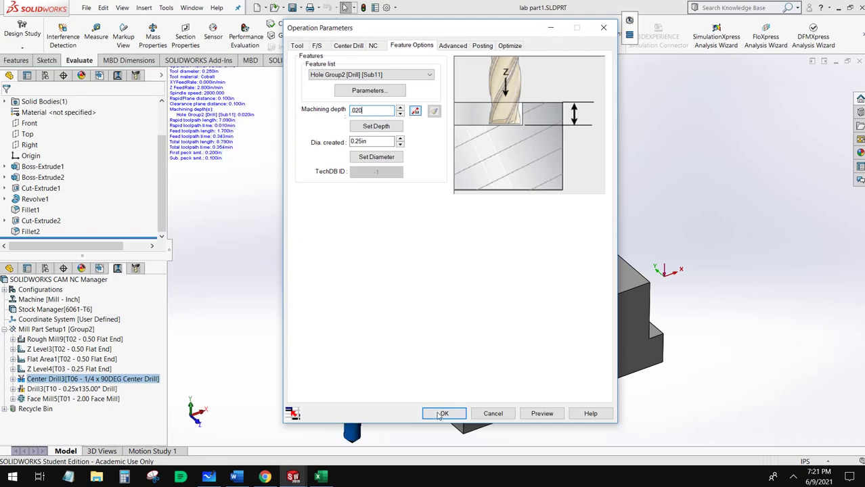
pyautogui.click(439, 415)
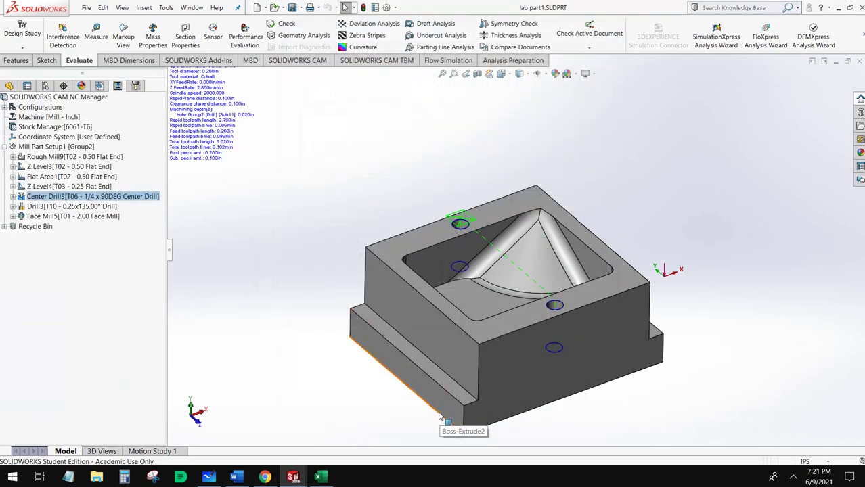
# - Define the 0.25x135° Drill operation's feeds and speeds by Operation, with a spindle speed of 2800 rpm
pyautogui.click(73, 207)
pyautogui.rightClick(73, 207)
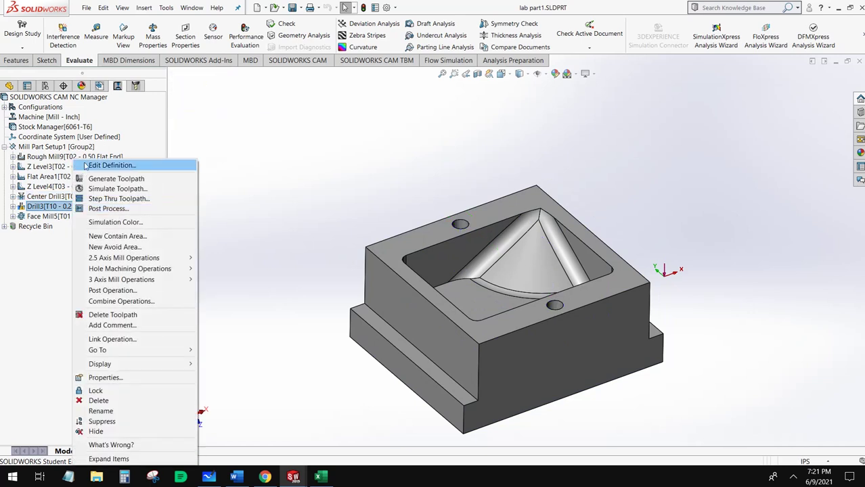
pyautogui.click(92, 166)
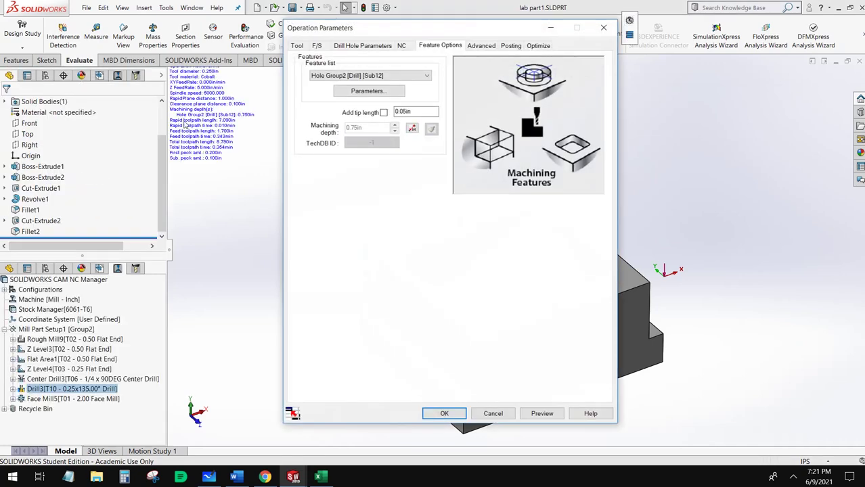
pyautogui.click(296, 45)
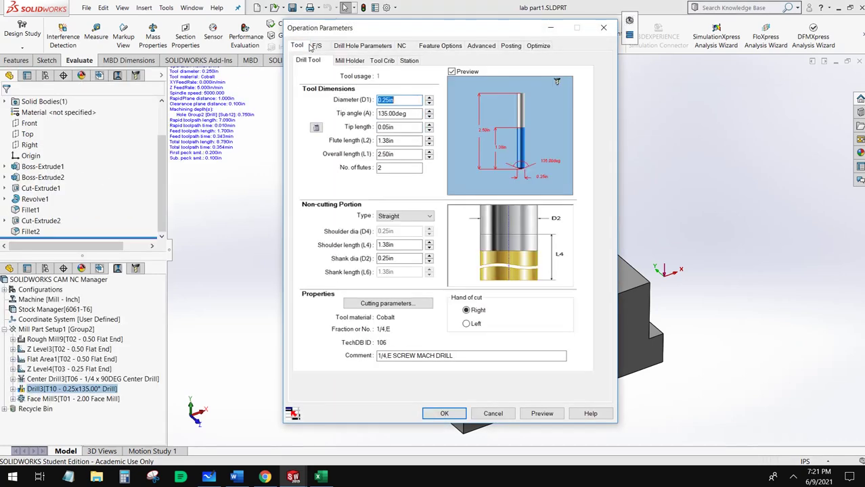
pyautogui.click(317, 46)
pyautogui.click(367, 63)
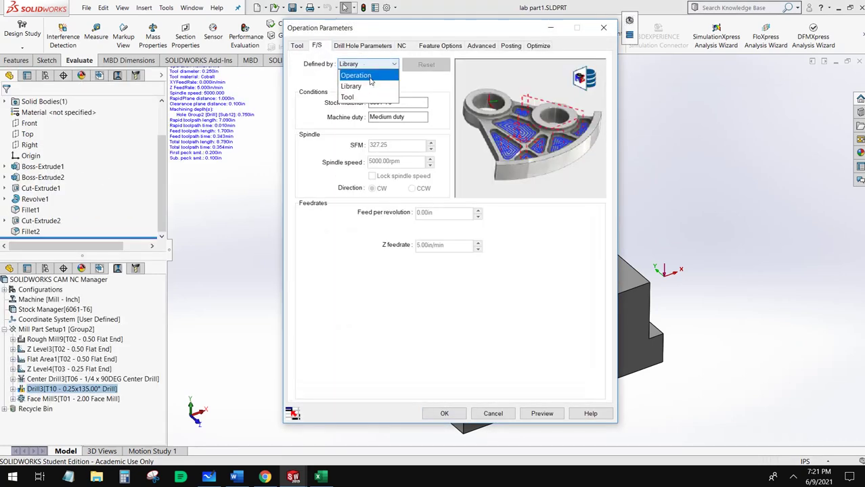
pyautogui.click(356, 74)
pyautogui.moveTo(406, 160); pyautogui.dragTo(327, 160)
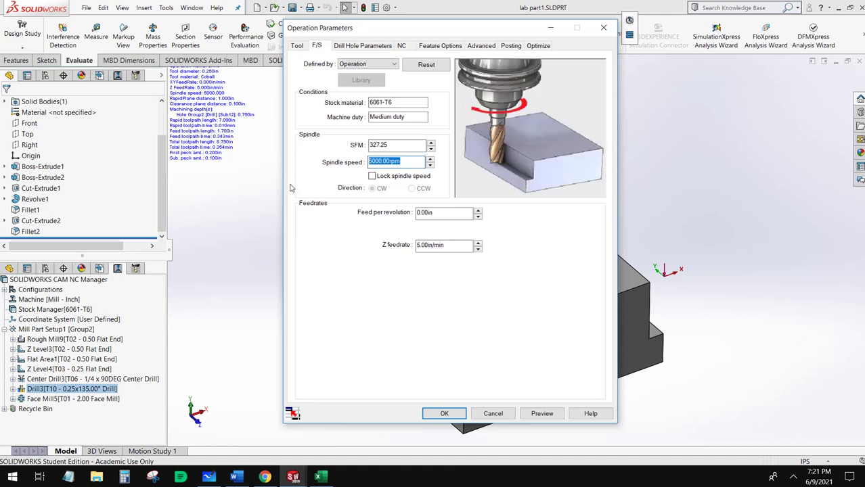
pyautogui.write('2800')
pyautogui.click(436, 214)
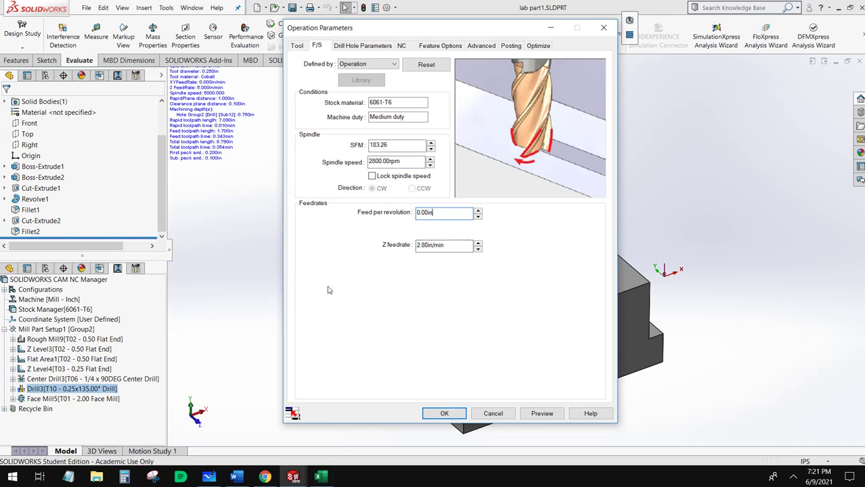
# - Reference the Drill operation's clearance plane to Top of Stock and set its rapid plane distance to 0.100 in
pyautogui.click(354, 45)
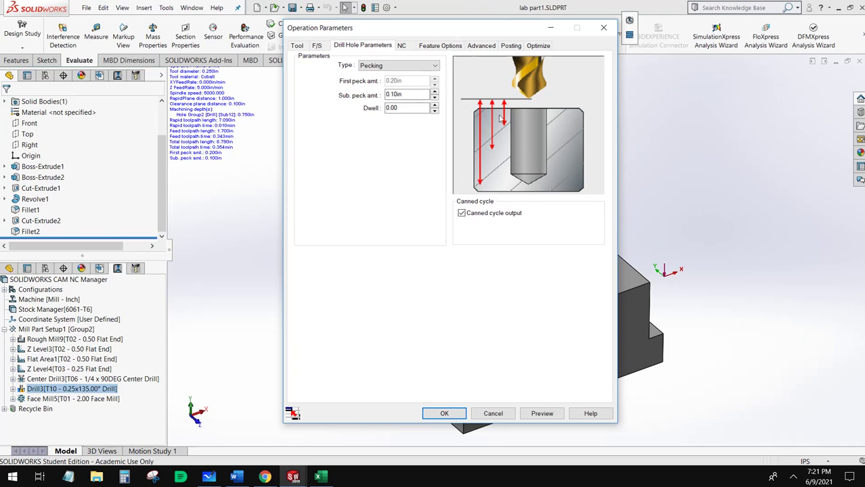
pyautogui.click(392, 108)
pyautogui.click(402, 46)
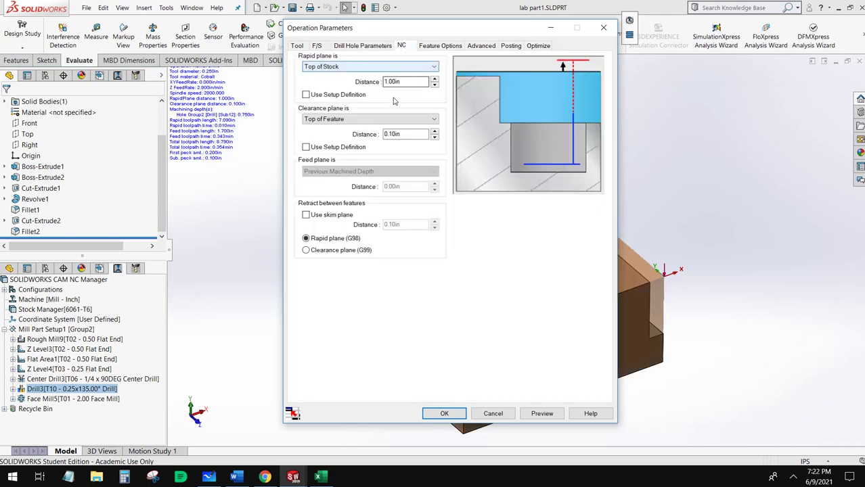
pyautogui.click(393, 119)
pyautogui.click(396, 151)
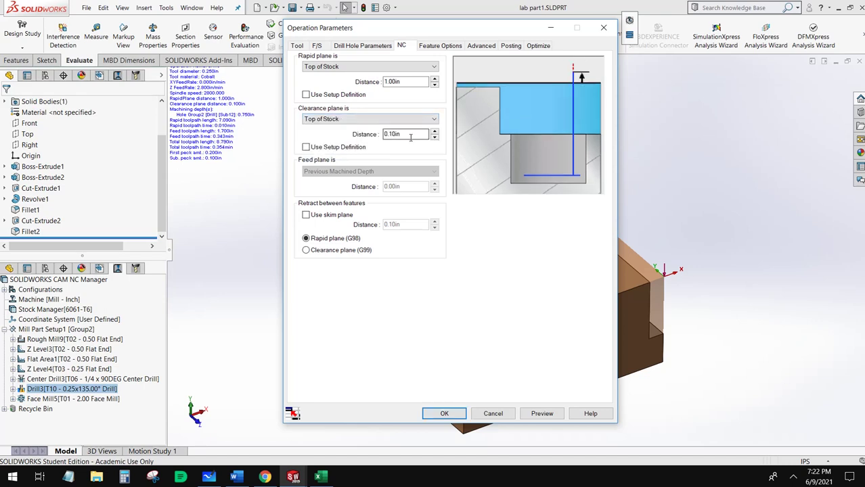
pyautogui.click(412, 81)
pyautogui.write('11')
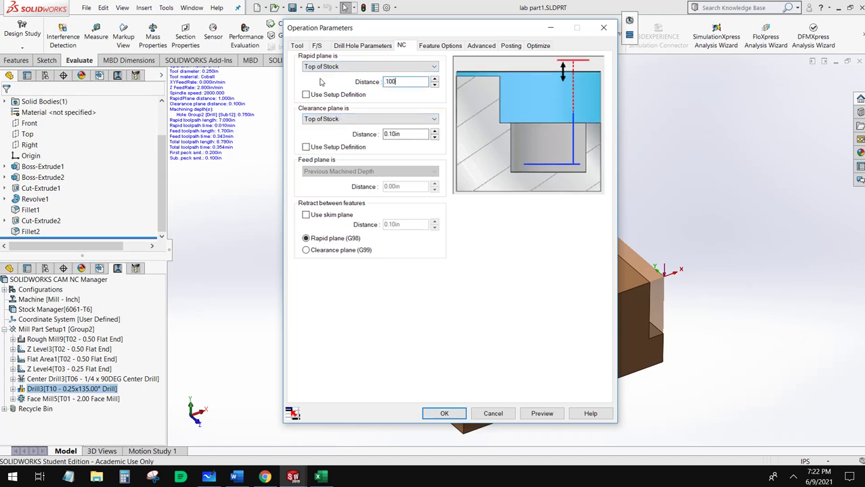
pyautogui.write('.')
# - Open the Drill operation's feature options, switch to Microsoft Whiteboard and clear its canvas for drawing with the black pen
pyautogui.click(447, 47)
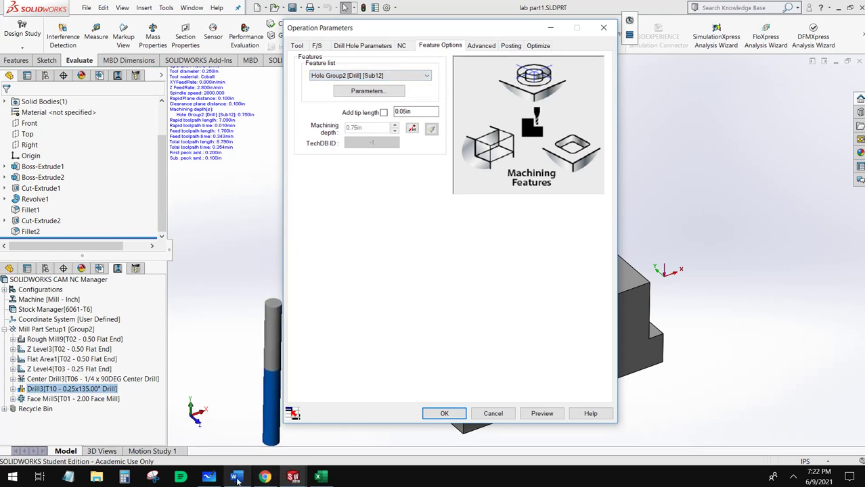
pyautogui.click(210, 477)
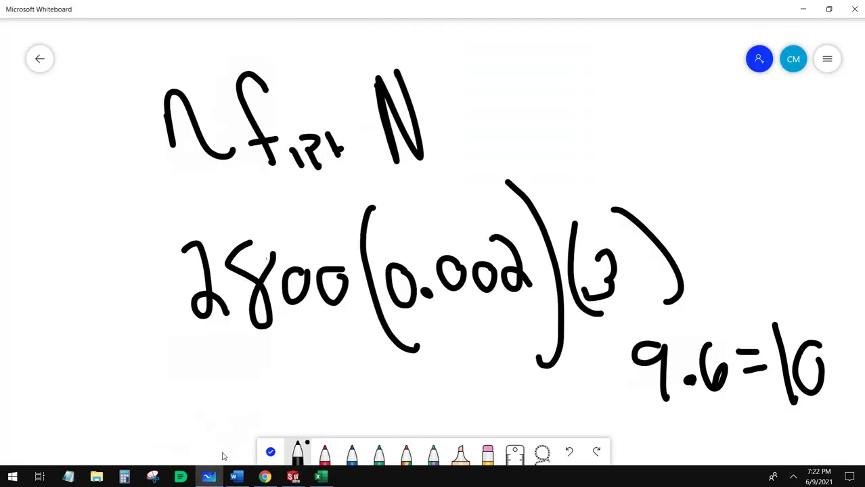
pyautogui.click(486, 453)
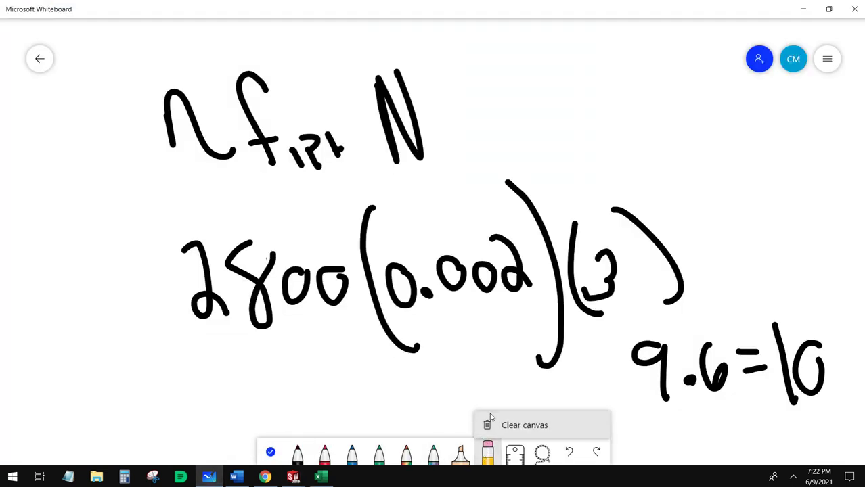
pyautogui.click(484, 423)
pyautogui.click(299, 455)
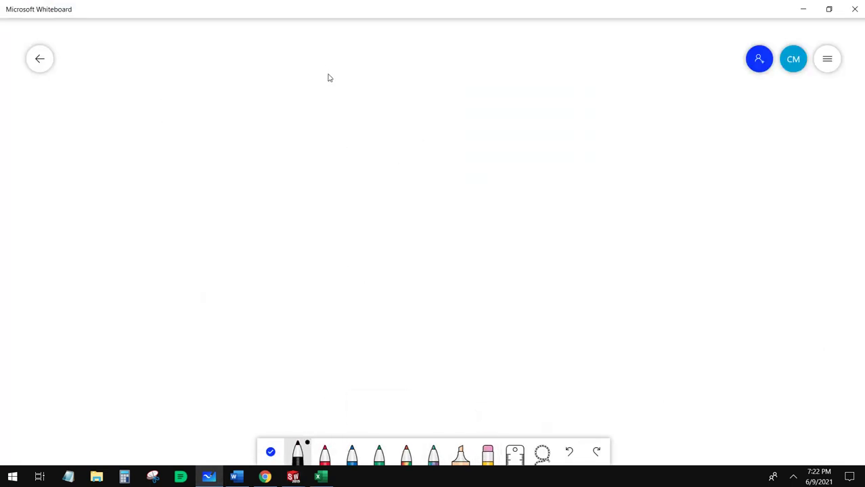
# - Sketch two pointed drill outlines, marking shoulder and tip depth lines on one and labelling its full-diameter depth X
pyautogui.moveTo(327, 67)
pyautogui.mouseDown()
pyautogui.moveTo(334, 208)
pyautogui.moveTo(379, 290)
pyautogui.moveTo(428, 274)
pyautogui.moveTo(455, 232)
pyautogui.moveTo(435, 19)
pyautogui.mouseUp()
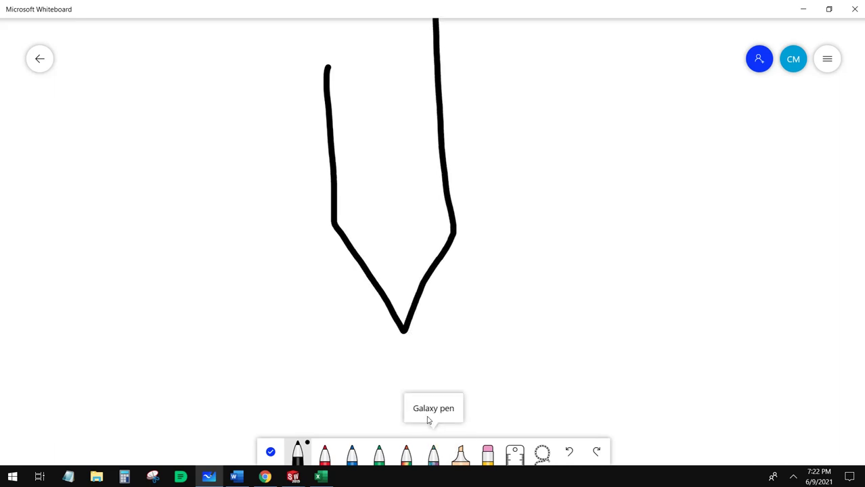
pyautogui.moveTo(123, 70)
pyautogui.mouseDown()
pyautogui.moveTo(154, 292)
pyautogui.moveTo(224, 405)
pyautogui.moveTo(266, 319)
pyautogui.moveTo(238, 175)
pyautogui.moveTo(234, 31)
pyautogui.mouseUp()
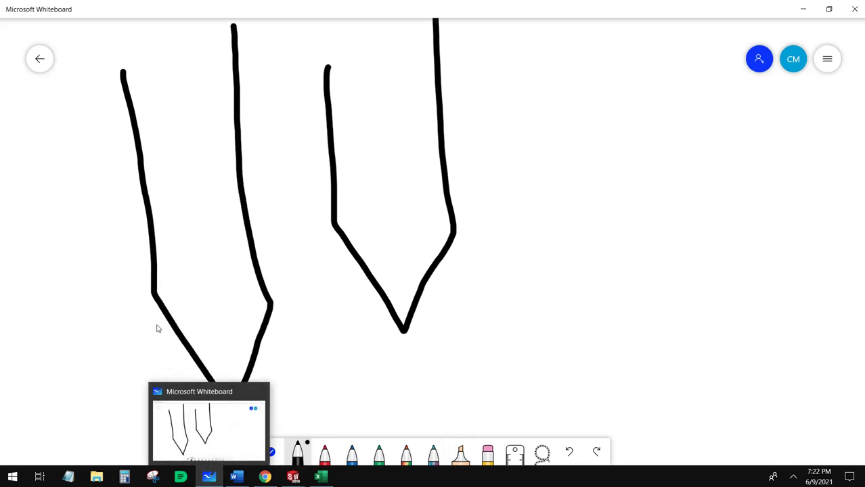
pyautogui.moveTo(127, 293)
pyautogui.mouseDown()
pyautogui.moveTo(290, 311)
pyautogui.moveTo(92, 293)
pyautogui.mouseUp()
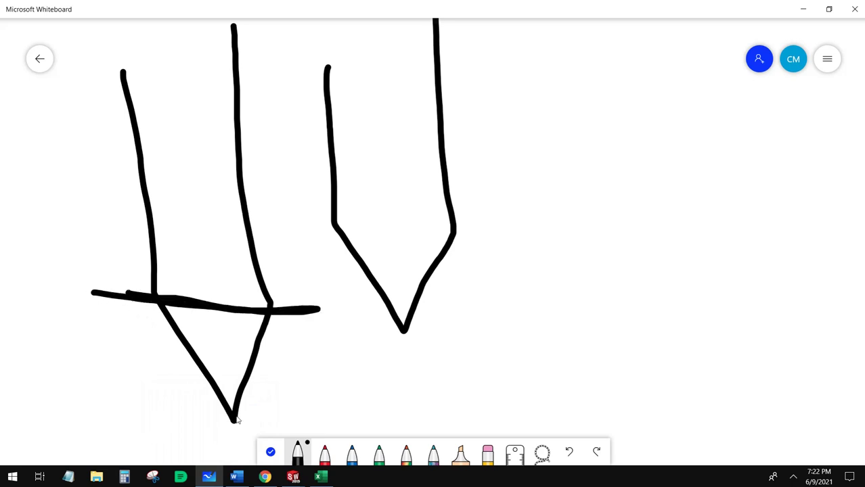
pyautogui.moveTo(203, 422)
pyautogui.mouseDown()
pyautogui.moveTo(288, 421)
pyautogui.moveTo(92, 415)
pyautogui.moveTo(327, 431)
pyautogui.mouseUp()
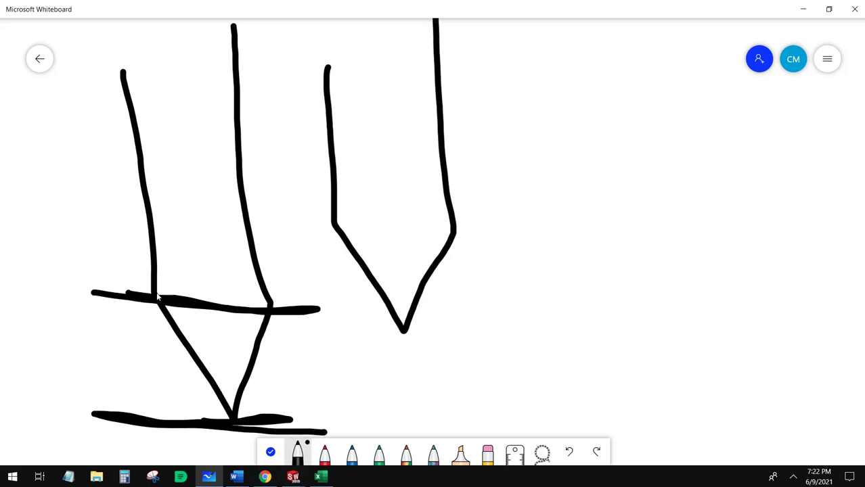
pyautogui.moveTo(157, 295)
pyautogui.mouseDown()
pyautogui.moveTo(285, 308)
pyautogui.moveTo(52, 298)
pyautogui.mouseUp()
pyautogui.moveTo(119, 61); pyautogui.dragTo(27, 71)
pyautogui.moveTo(50, 194)
pyautogui.mouseDown()
pyautogui.moveTo(102, 214)
pyautogui.moveTo(61, 219)
pyautogui.mouseUp()
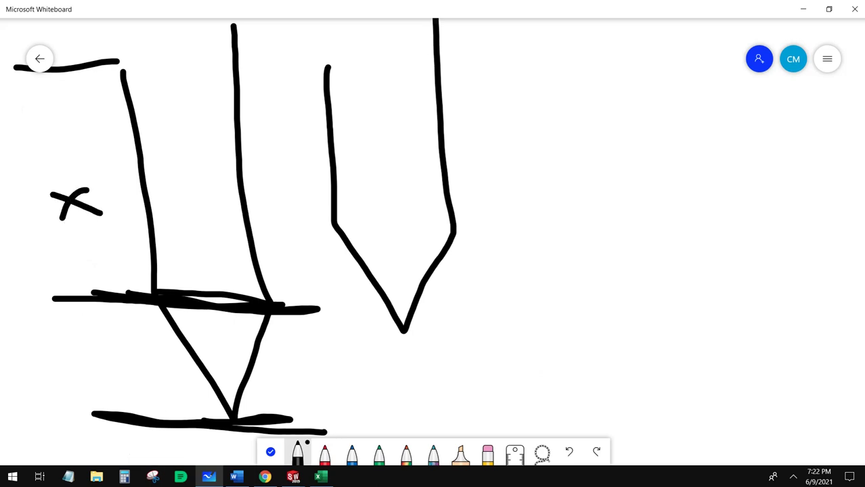
# - Switch back to SOLIDWORKS, add the tip length to the drilled hole group's machining depth and accept the operation parameters
pyautogui.moveTo(293, 477)
pyautogui.click(351, 414)
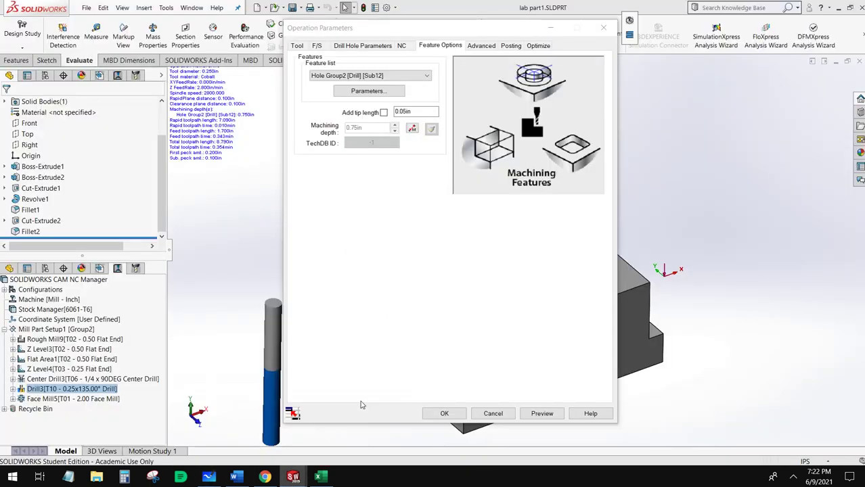
pyautogui.click(383, 113)
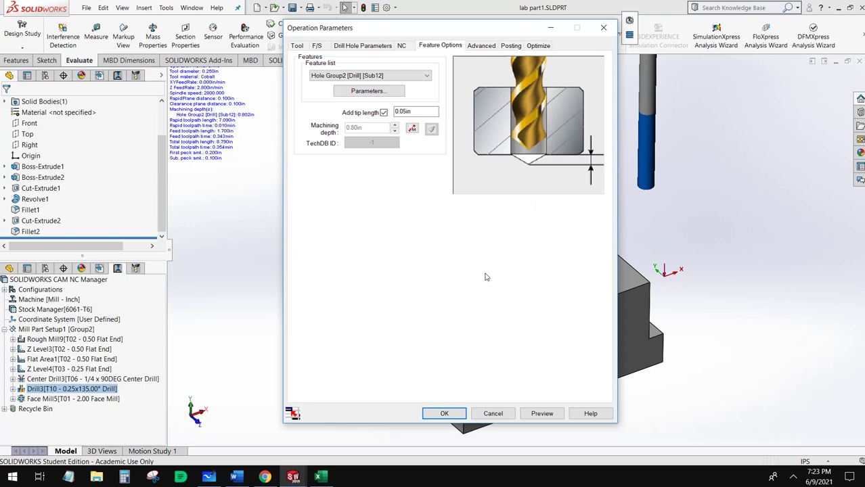
pyautogui.click(444, 413)
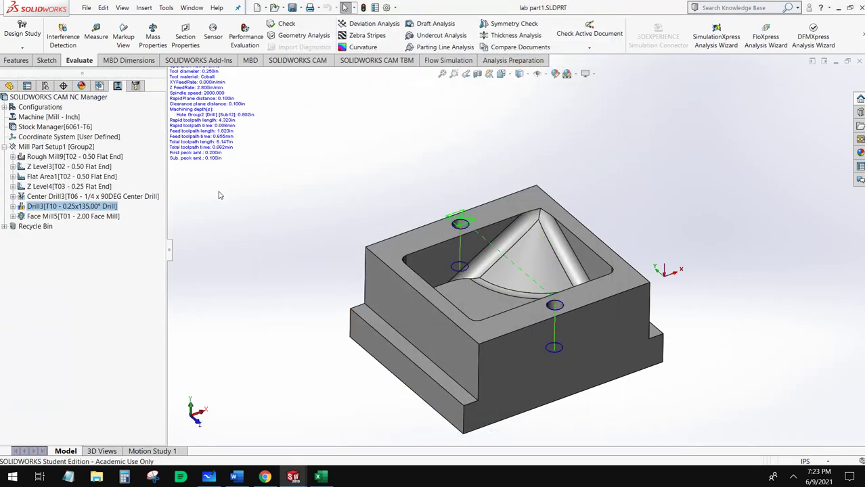
# - Open the 2.00 Face Mill operation's parameters and define its feeds and speeds by Operation
pyautogui.click(105, 216)
pyautogui.rightClick(105, 216)
pyautogui.click(142, 178)
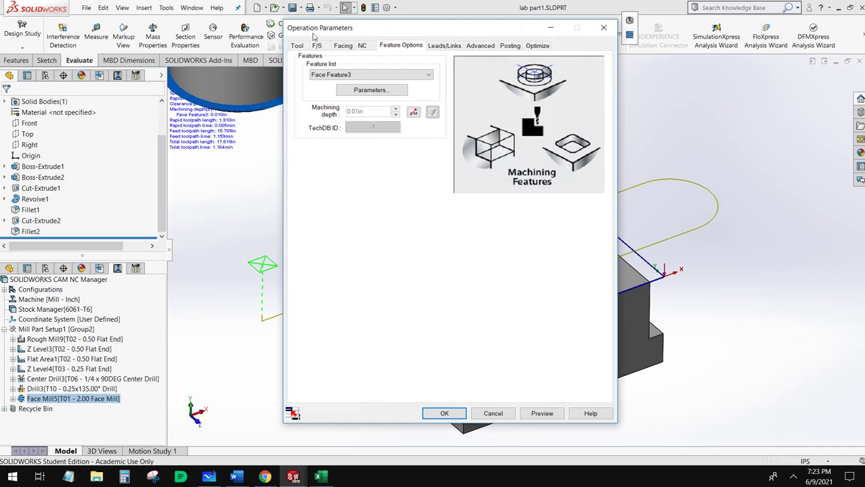
pyautogui.click(317, 46)
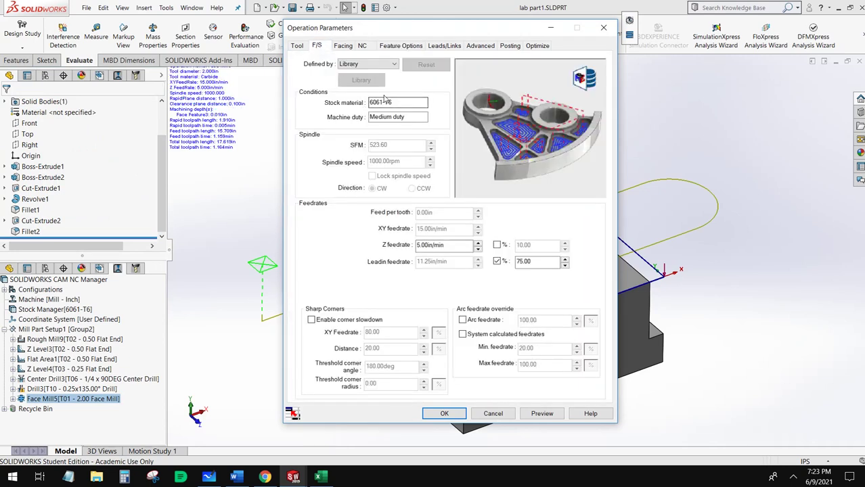
pyautogui.click(372, 64)
pyautogui.click(373, 79)
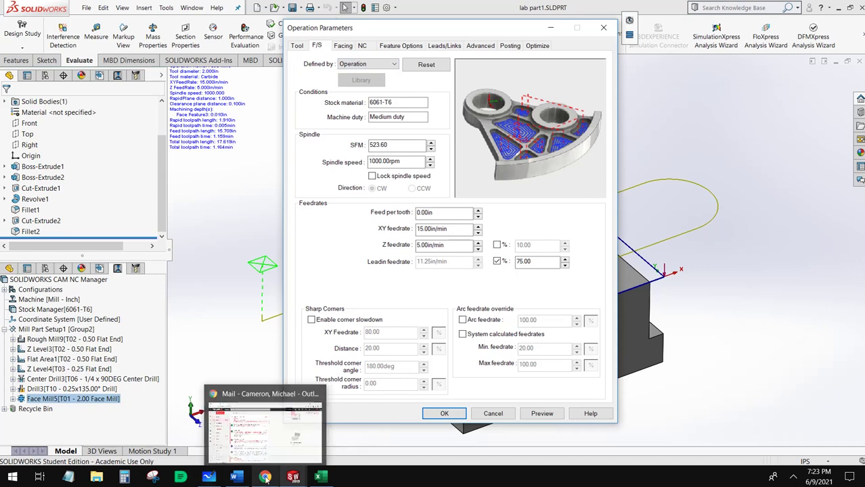
# - Switch to Microsoft Whiteboard, clear the drill sketches from the canvas and select the black pen
pyautogui.click(208, 477)
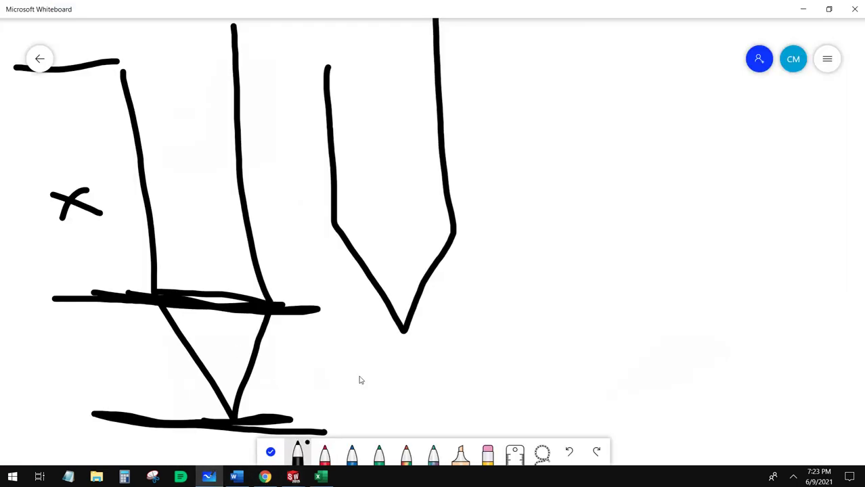
pyautogui.click(487, 452)
pyautogui.click(487, 452)
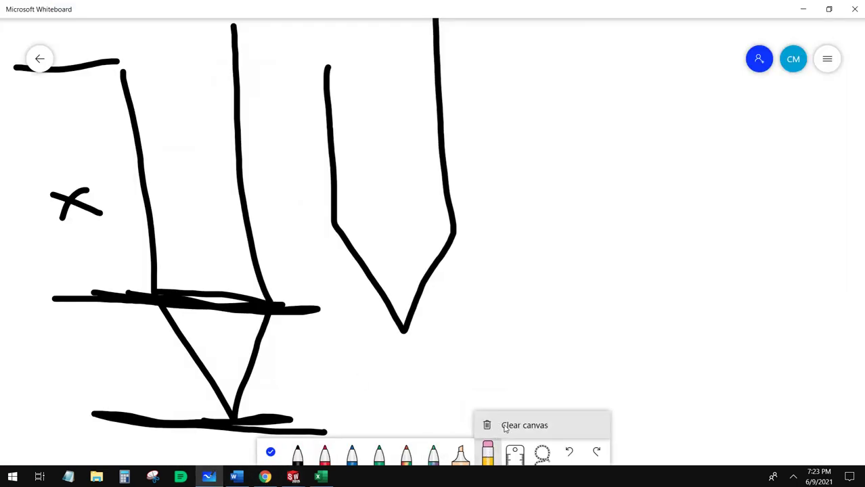
pyautogui.click(505, 426)
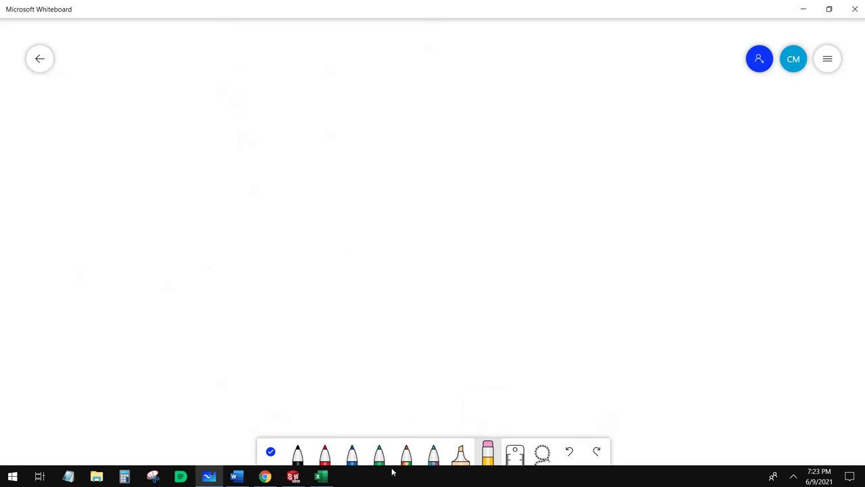
pyautogui.click(297, 451)
# - Handwrite the expression 2.25(600) and draw a fraction bar beneath it
pyautogui.moveTo(134, 95)
pyautogui.mouseDown()
pyautogui.moveTo(163, 88)
pyautogui.moveTo(181, 139)
pyautogui.mouseUp()
pyautogui.click(201, 125)
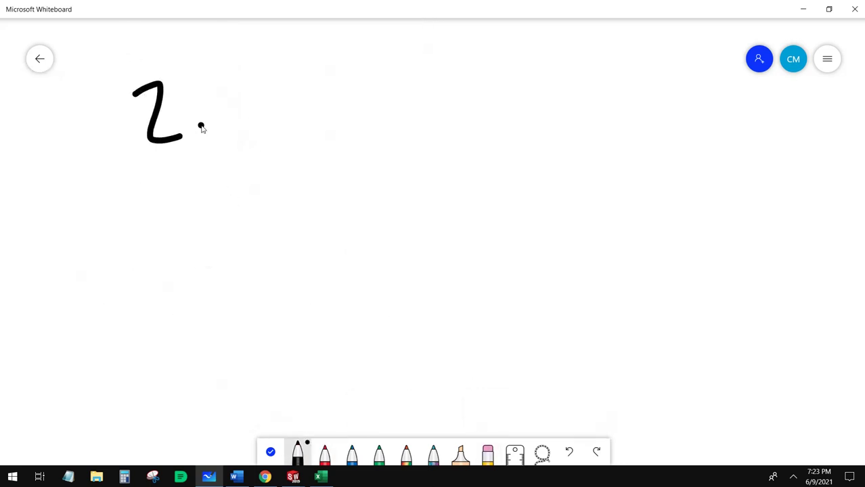
pyautogui.moveTo(196, 80); pyautogui.dragTo(219, 130)
pyautogui.moveTo(255, 67); pyautogui.dragTo(251, 126)
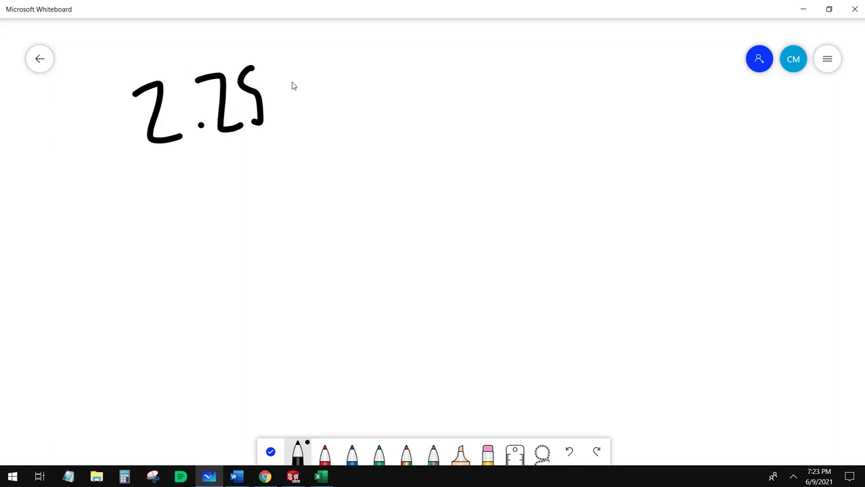
pyautogui.moveTo(280, 61); pyautogui.dragTo(296, 137)
pyautogui.moveTo(310, 69)
pyautogui.mouseDown()
pyautogui.moveTo(318, 138)
pyautogui.moveTo(322, 110)
pyautogui.mouseUp()
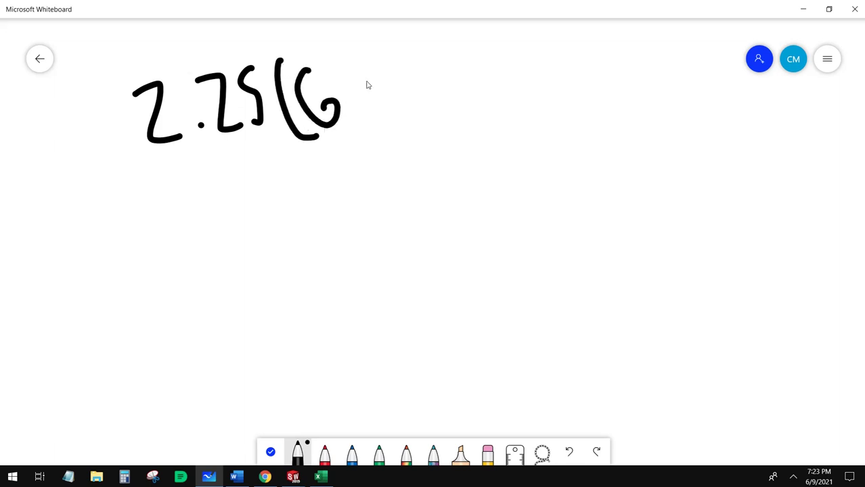
pyautogui.moveTo(366, 83); pyautogui.dragTo(398, 91)
pyautogui.moveTo(384, 46); pyautogui.dragTo(425, 142)
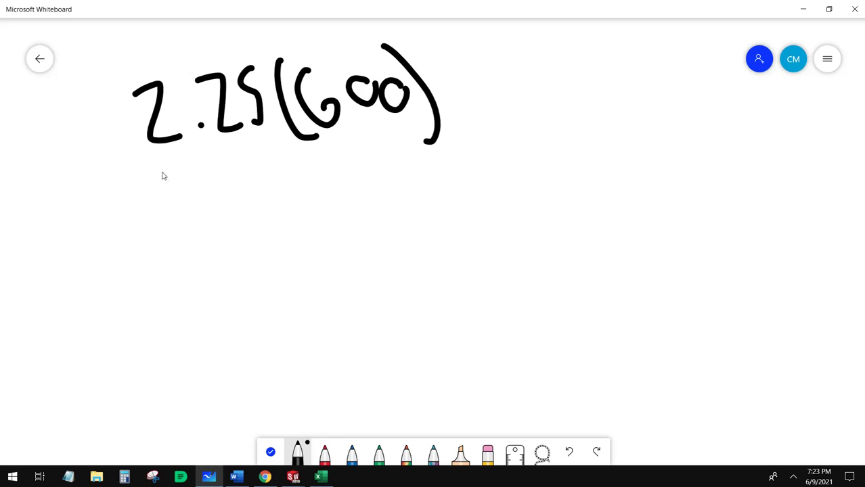
pyautogui.moveTo(160, 172); pyautogui.dragTo(491, 138)
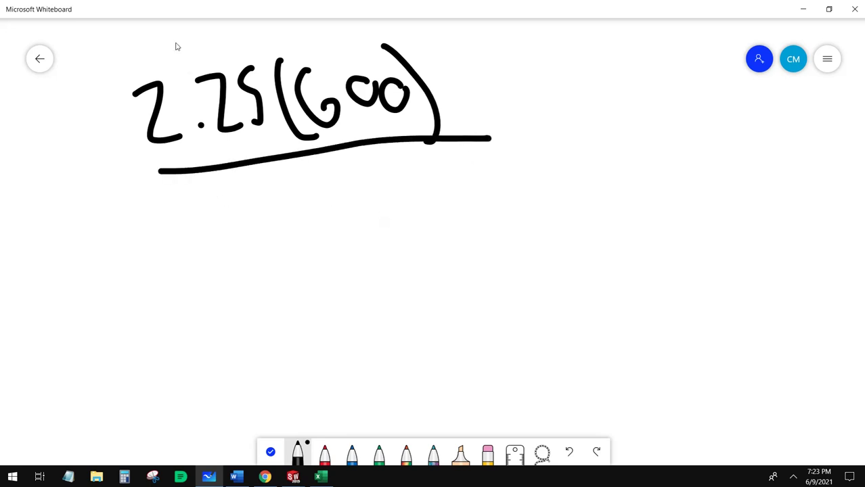
# - Erase the 2.25 from the numerator and write 4 in its place in front of (600)
pyautogui.moveTo(167, 70)
pyautogui.mouseDown()
pyautogui.moveTo(198, 120)
pyautogui.moveTo(233, 105)
pyautogui.mouseUp()
pyautogui.click(216, 70)
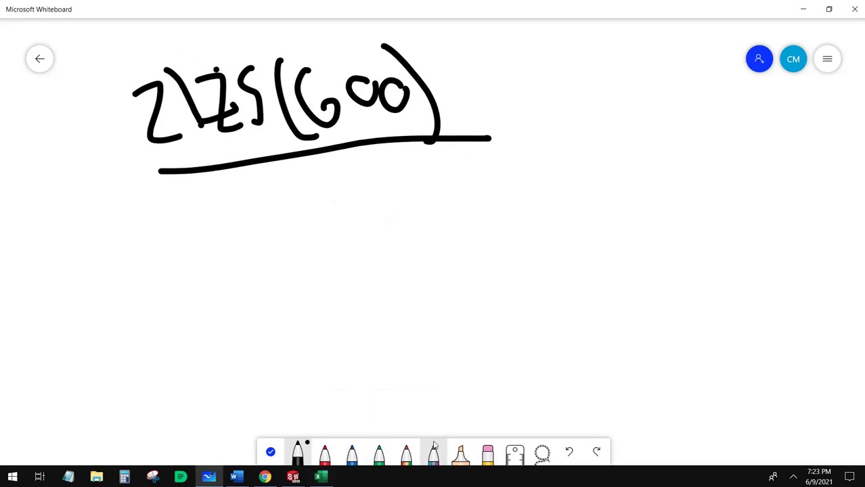
pyautogui.click(488, 454)
pyautogui.moveTo(196, 132)
pyautogui.mouseDown()
pyautogui.moveTo(220, 138)
pyautogui.moveTo(203, 112)
pyautogui.moveTo(232, 132)
pyautogui.moveTo(162, 95)
pyautogui.moveTo(191, 82)
pyautogui.moveTo(230, 115)
pyautogui.mouseUp()
pyautogui.click(297, 453)
pyautogui.moveTo(223, 78); pyautogui.dragTo(234, 162)
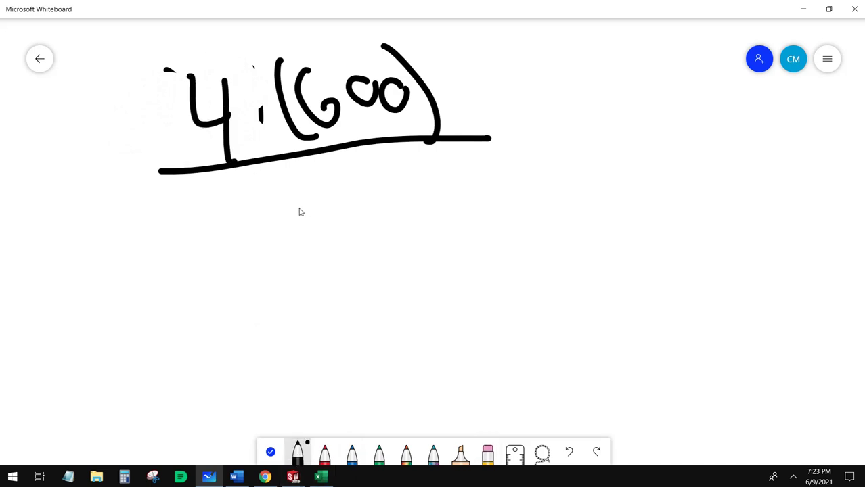
# - Handwrite 2.25 as the denominator under the fraction bar of the spindle speed formula
pyautogui.moveTo(263, 204); pyautogui.dragTo(319, 252)
pyautogui.click(342, 246)
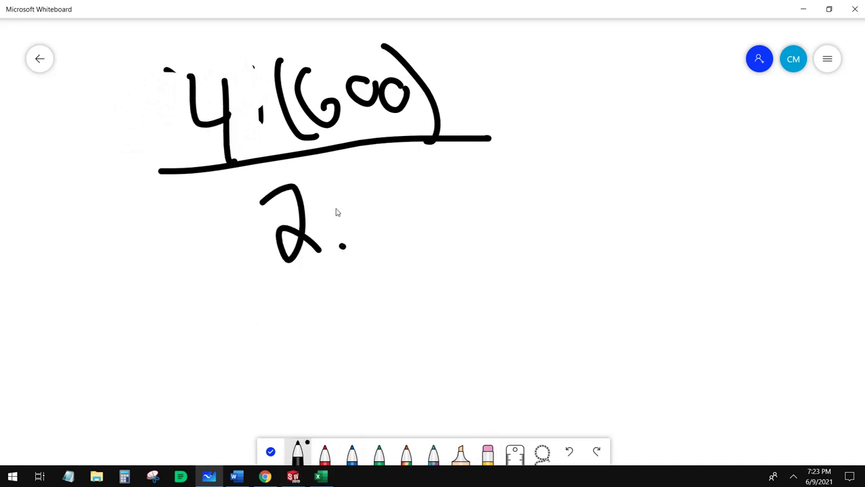
pyautogui.moveTo(343, 194); pyautogui.dragTo(388, 238)
pyautogui.moveTo(417, 171)
pyautogui.mouseDown()
pyautogui.moveTo(457, 265)
pyautogui.moveTo(447, 255)
pyautogui.mouseUp()
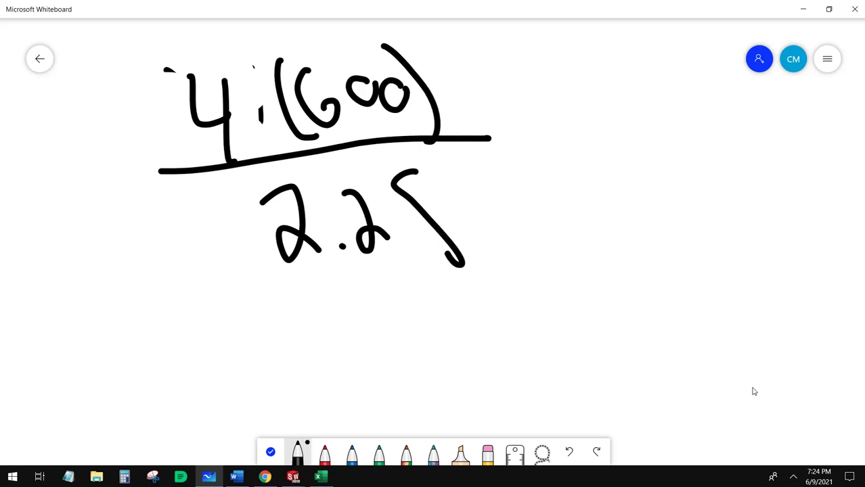
# - Return to SOLIDWORKS and set the Face Mill operation's XY feedrate to 6 in/min
pyautogui.click(803, 9)
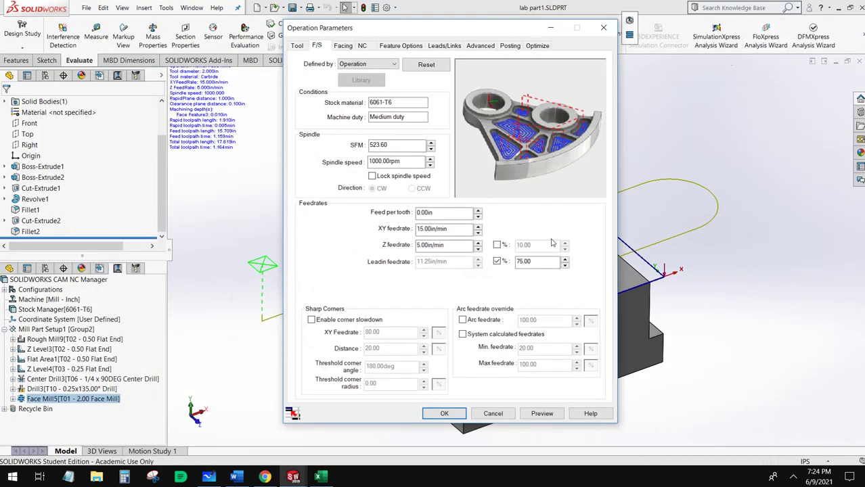
pyautogui.click(404, 161)
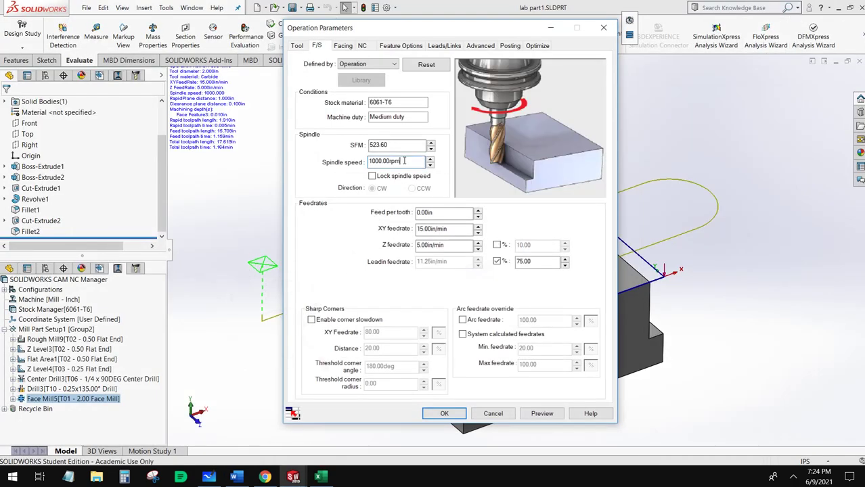
pyautogui.click(446, 228)
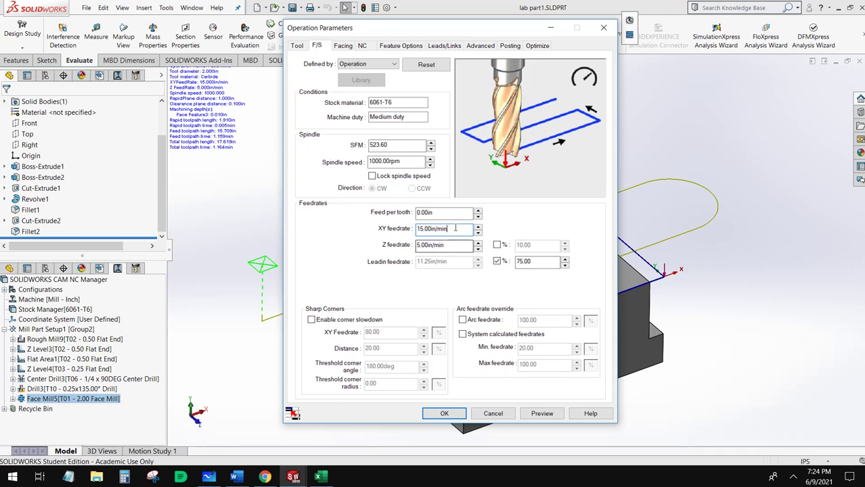
pyautogui.moveTo(456, 229); pyautogui.dragTo(290, 202)
pyautogui.write('6')
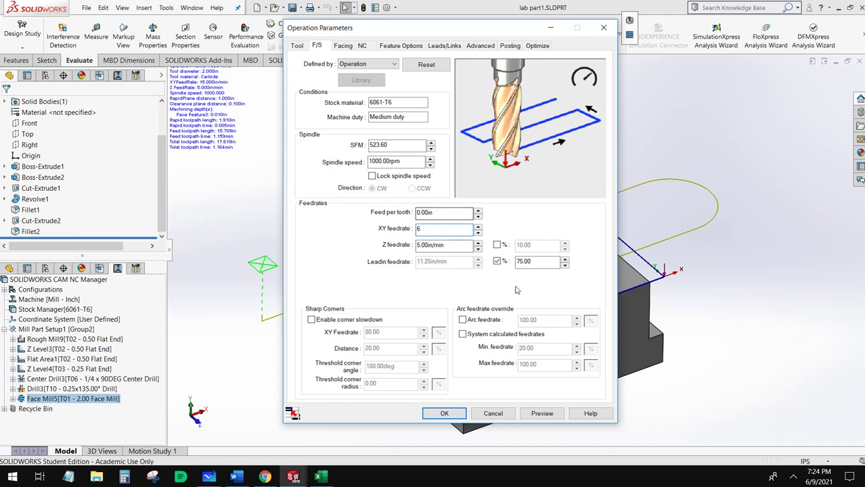
# - Measure the Face Mill operation's clearance plane from the Top of Stock
pyautogui.click(465, 248)
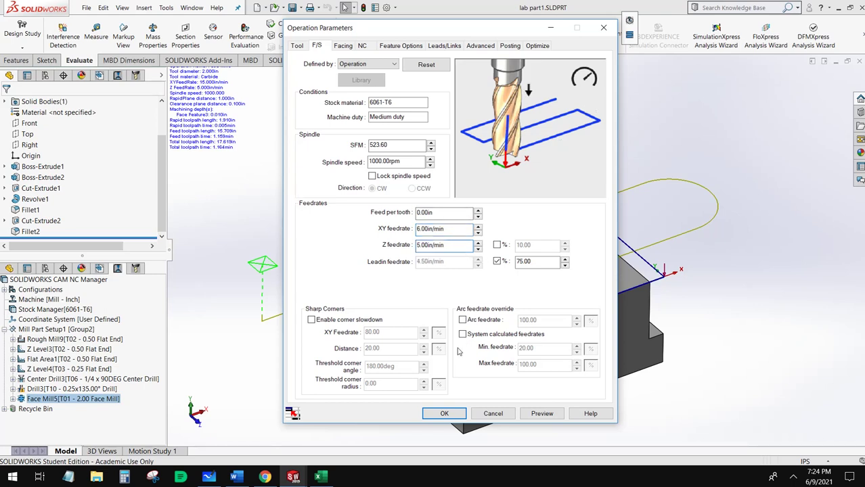
pyautogui.click(338, 46)
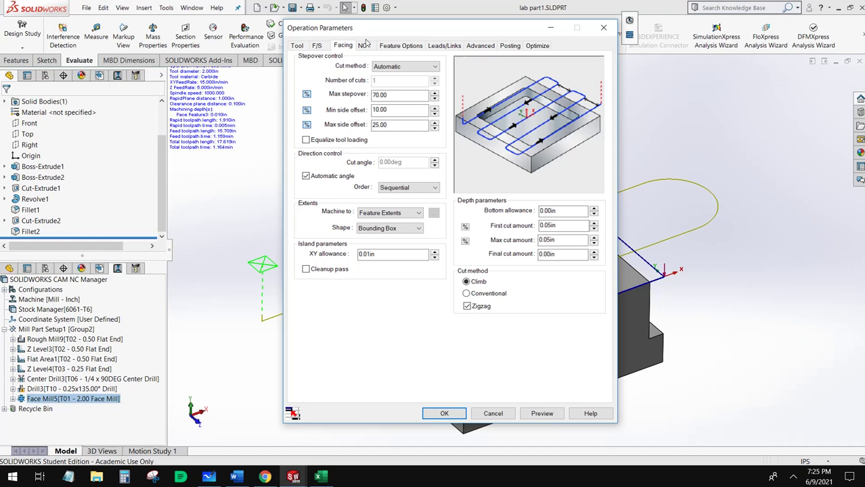
pyautogui.click(363, 45)
pyautogui.click(367, 65)
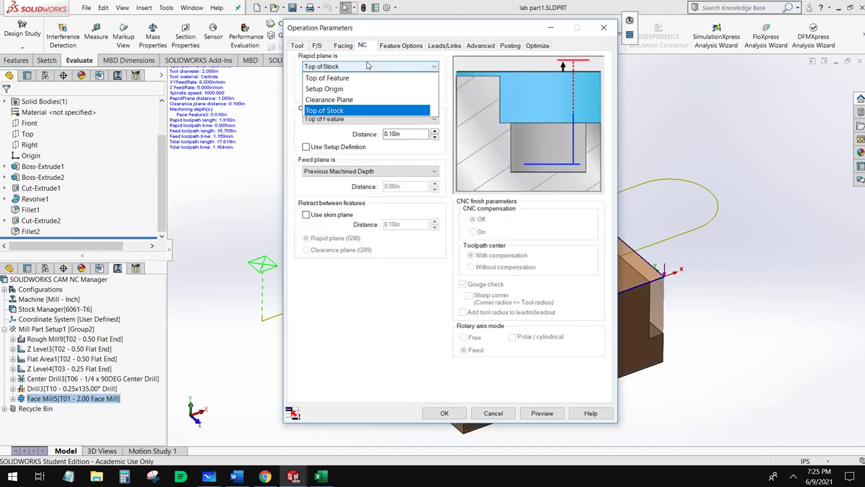
pyautogui.click(367, 65)
pyautogui.click(381, 119)
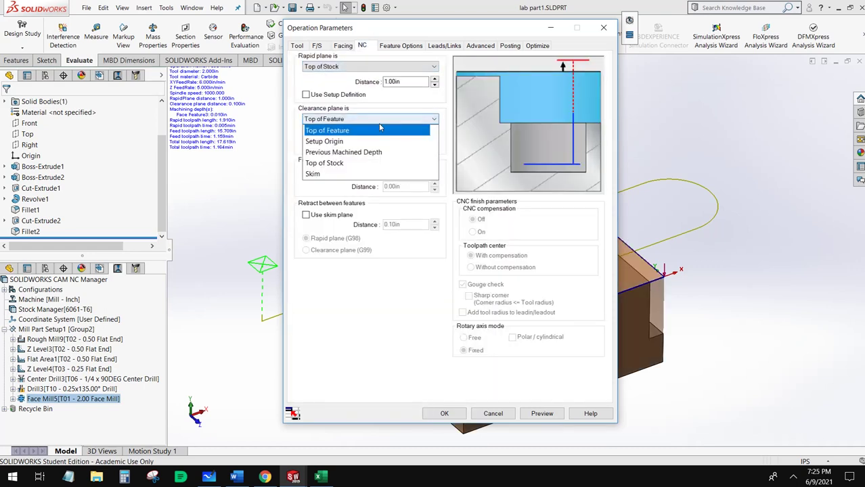
pyautogui.click(370, 163)
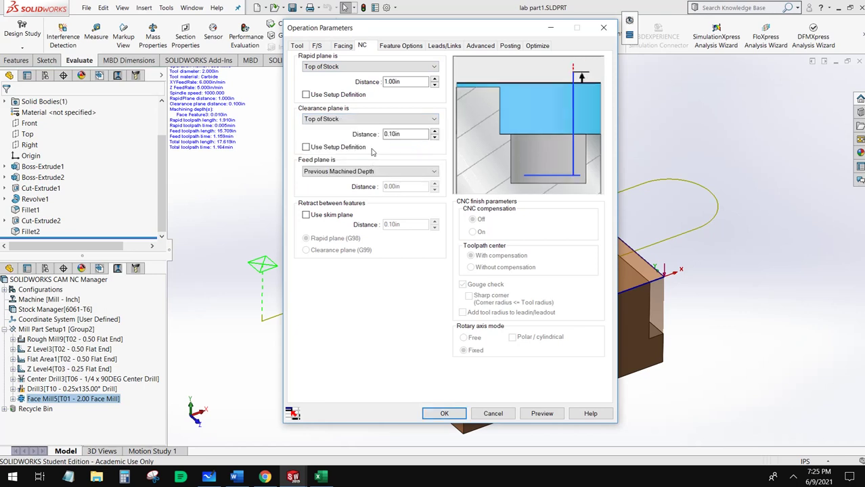
# - Set the Face Mill operation's rapid plane distance to 0.1 in and accept the operation parameters
pyautogui.doubleClick(412, 79)
pyautogui.write('.1')
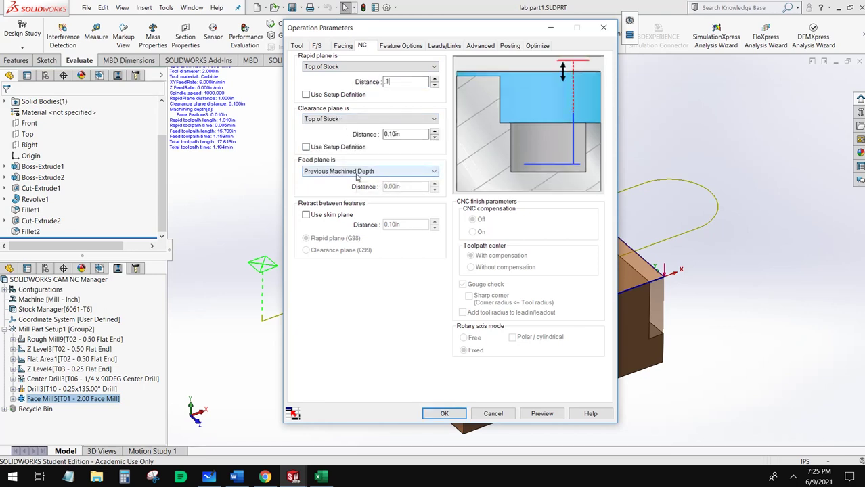
pyautogui.click(400, 46)
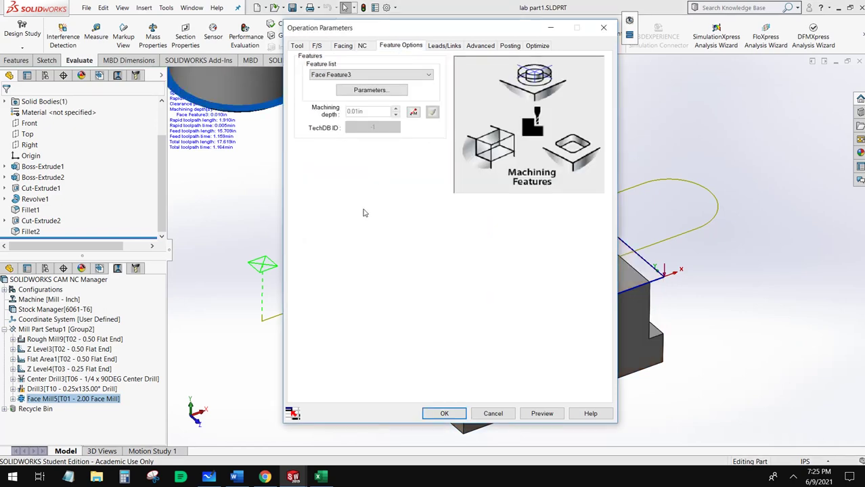
pyautogui.click(444, 414)
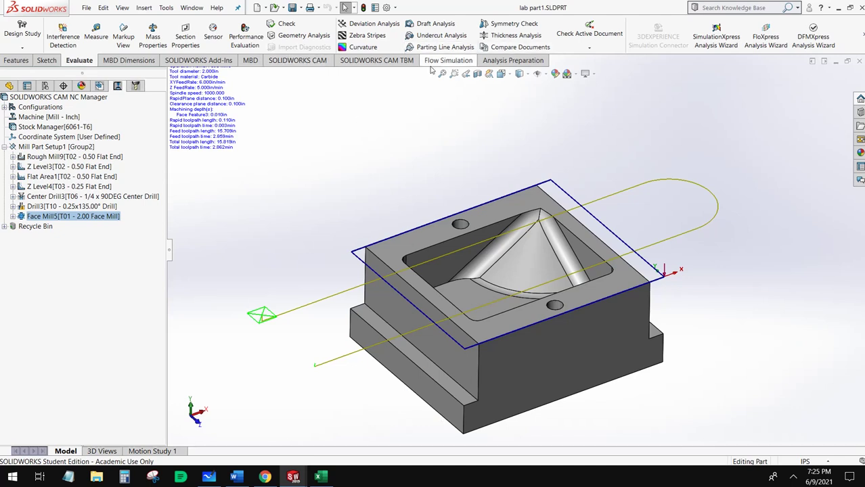
# - Run the toolpath simulation of all operations through to the end at maximum speed
pyautogui.click(297, 61)
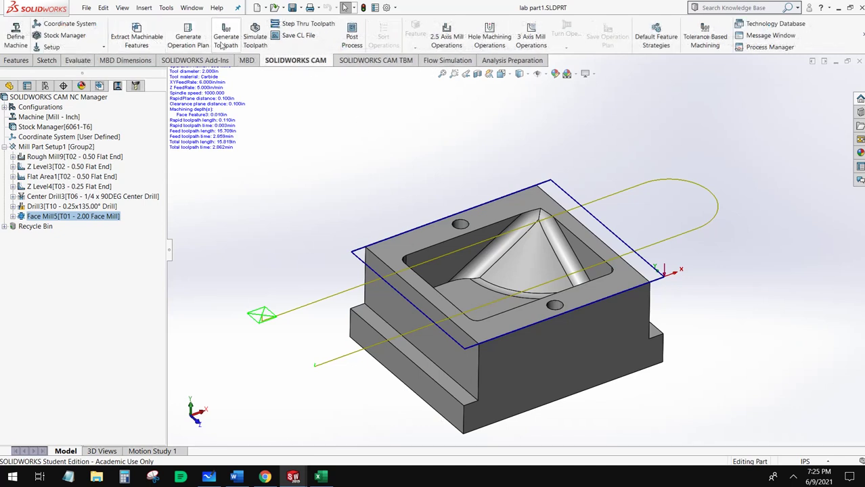
pyautogui.click(255, 35)
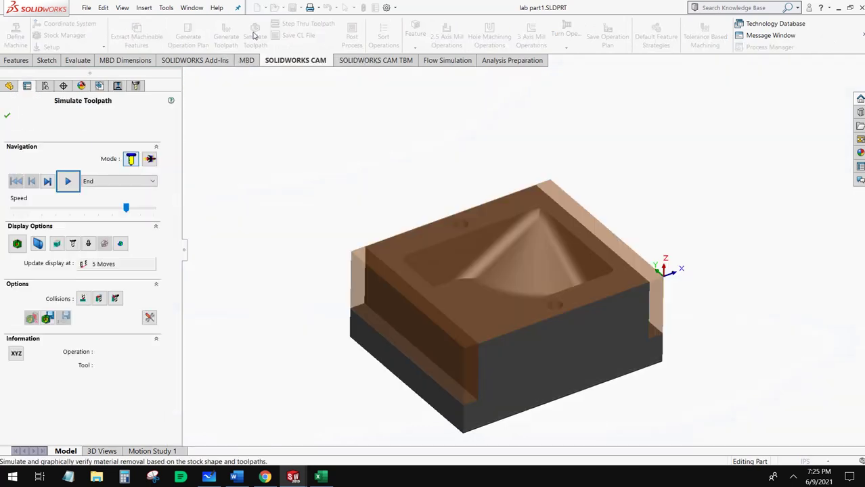
pyautogui.click(68, 182)
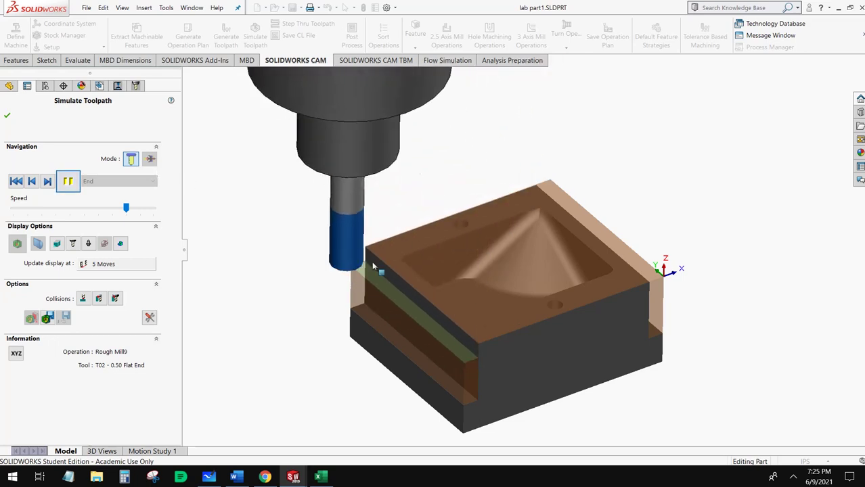
pyautogui.click(135, 210)
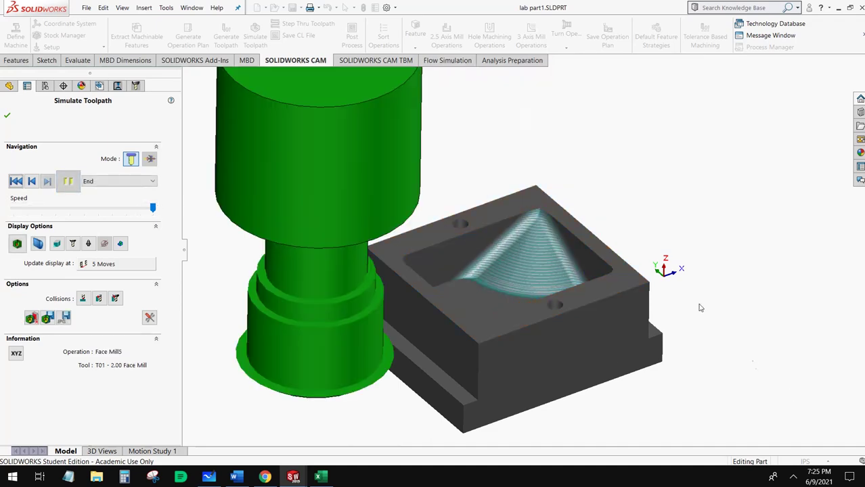
# - Examine the simulated surface finish of the cone inside the pocket up close, and exit the simulation
pyautogui.scroll(-10, 529, 251)
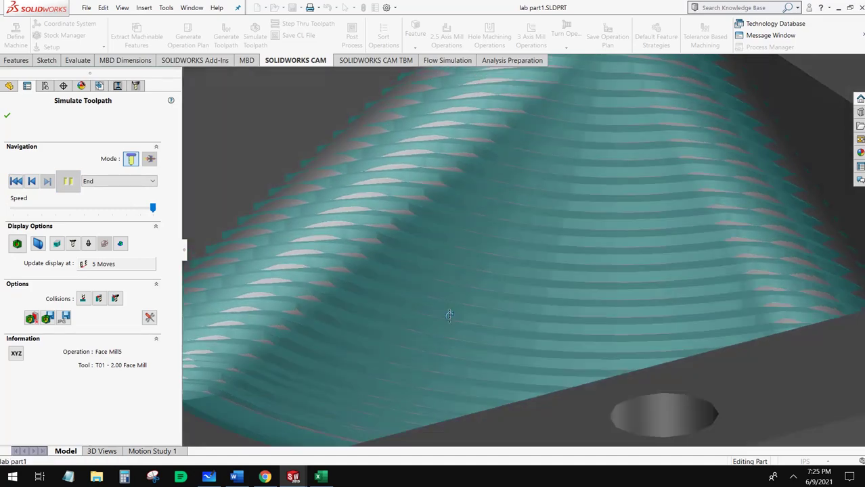
pyautogui.moveTo(449, 316); pyautogui.dragTo(434, 336, button='middle')
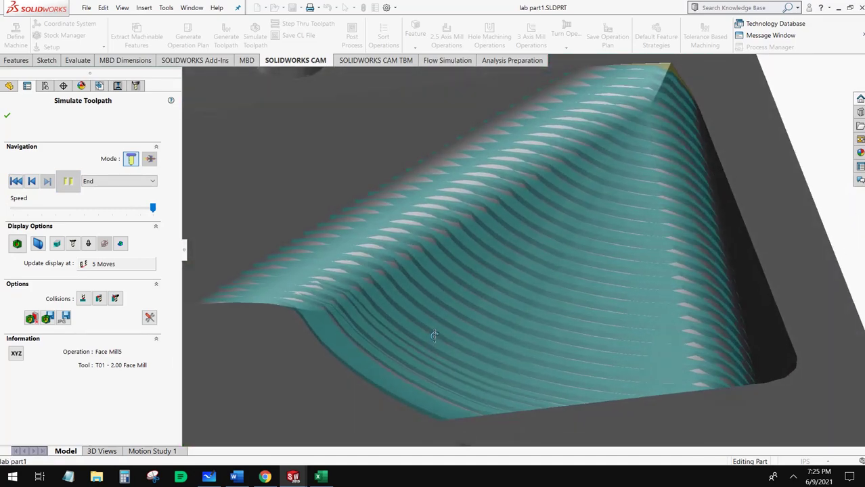
pyautogui.scroll(10, 434, 336)
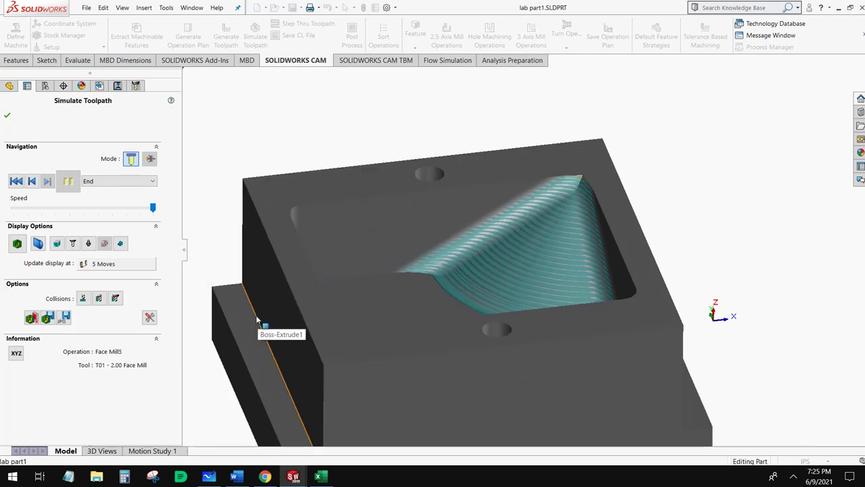
pyautogui.scroll(1, 556, 283)
pyautogui.moveTo(556, 283); pyautogui.dragTo(561, 304, button='middle')
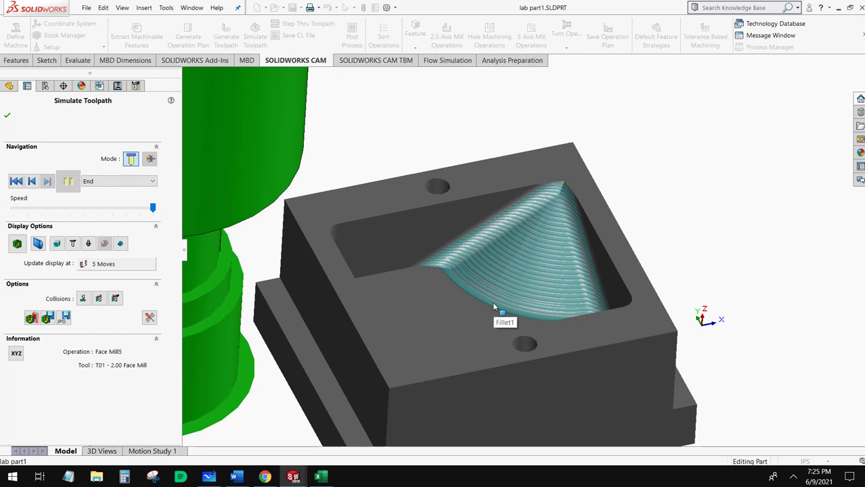
pyautogui.click(6, 117)
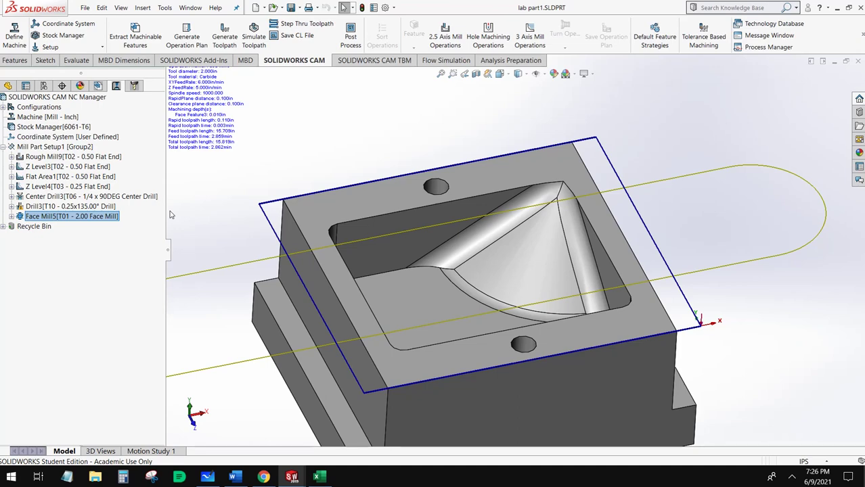
# - Review the toolpath of each operation in Mill Part Setup1, including Rough Mill, Z Level, Flat Area, Center Drill, Drill and Face Mill
pyautogui.click(67, 168)
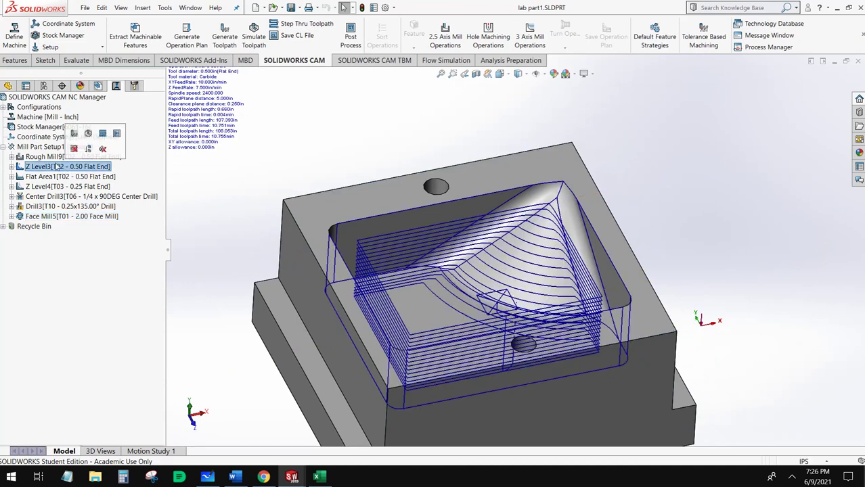
pyautogui.click(54, 157)
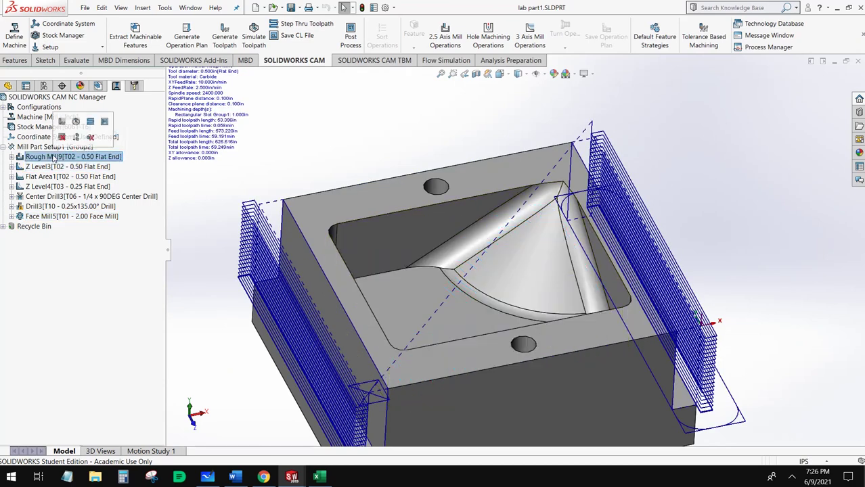
pyautogui.click(58, 167)
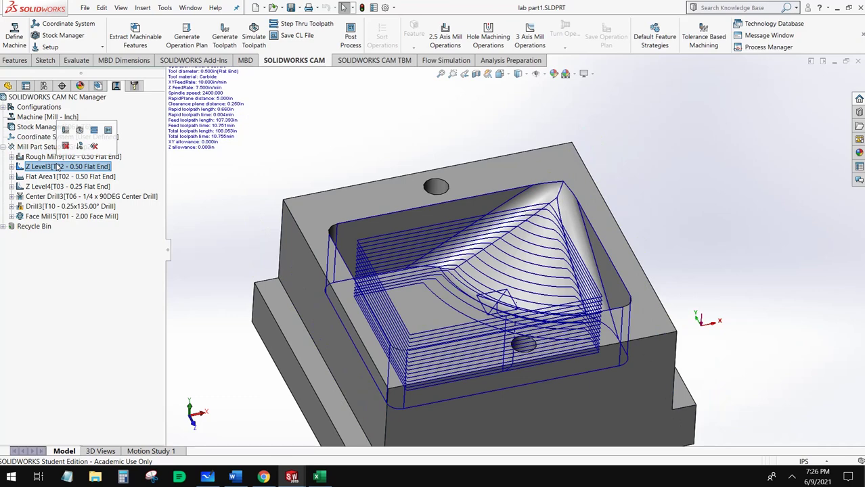
pyautogui.click(56, 177)
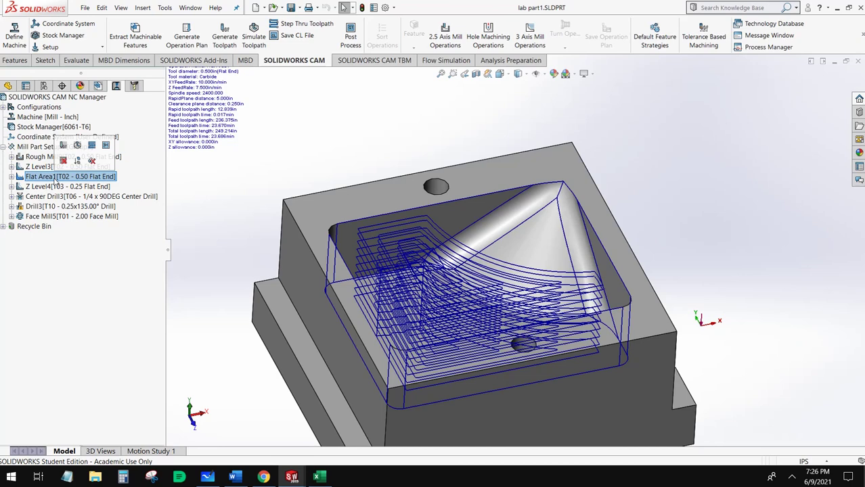
pyautogui.click(53, 188)
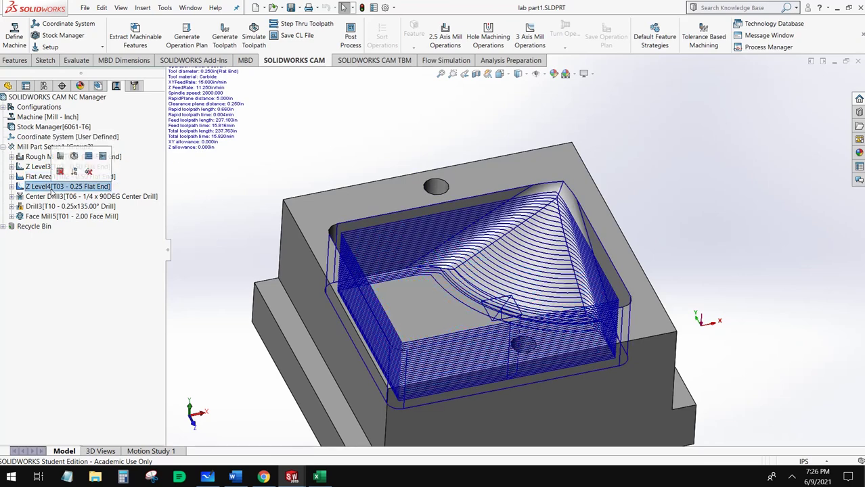
pyautogui.click(51, 197)
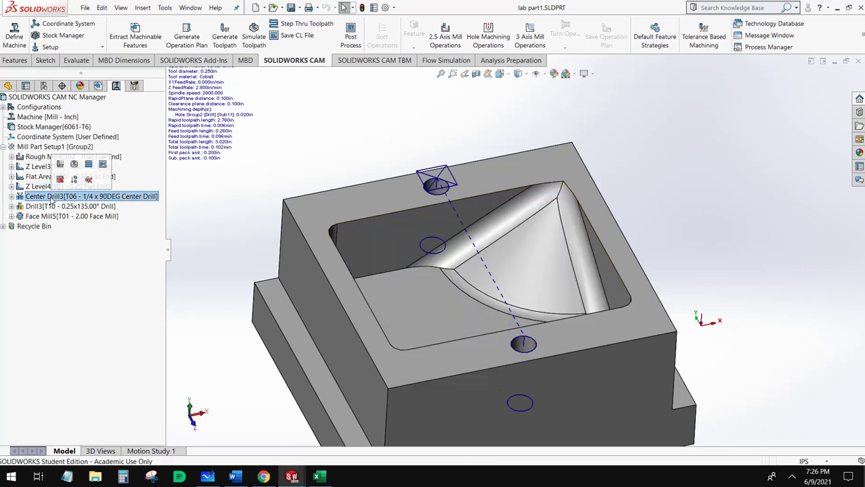
pyautogui.click(52, 206)
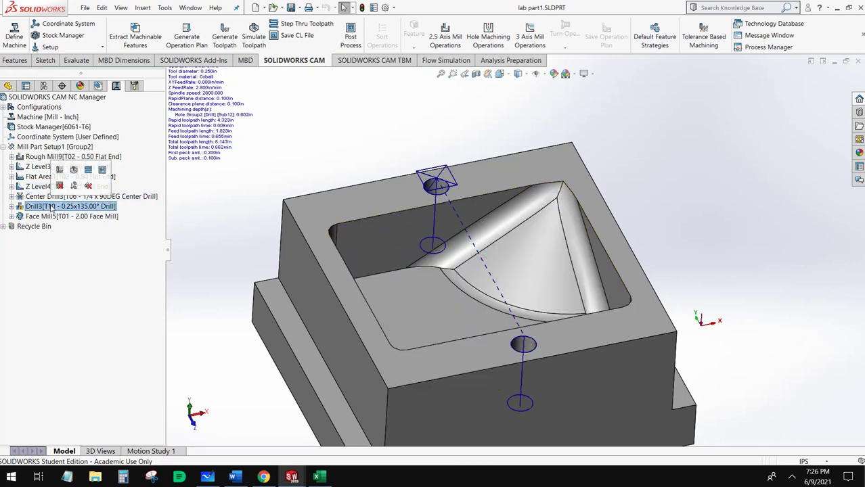
pyautogui.click(50, 206)
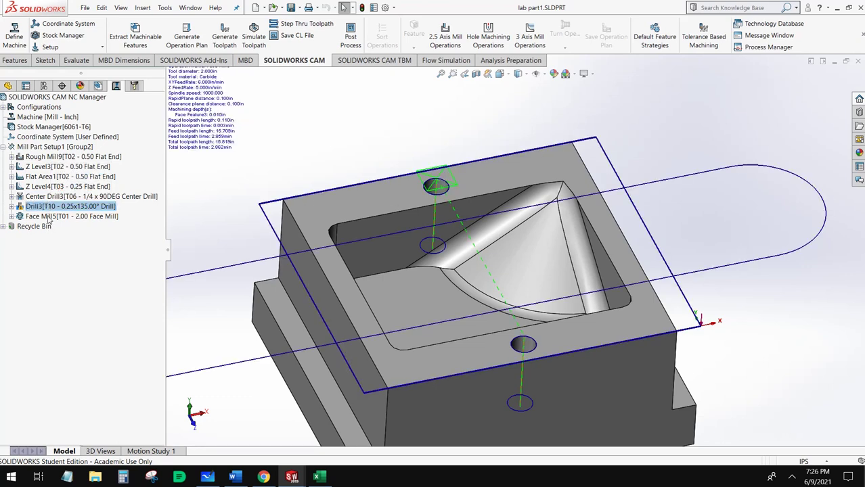
pyautogui.press('Return')
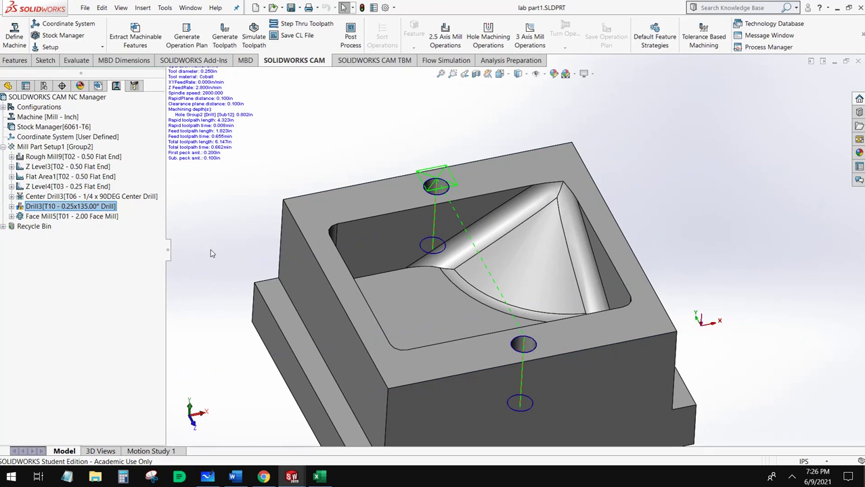
pyautogui.click(63, 218)
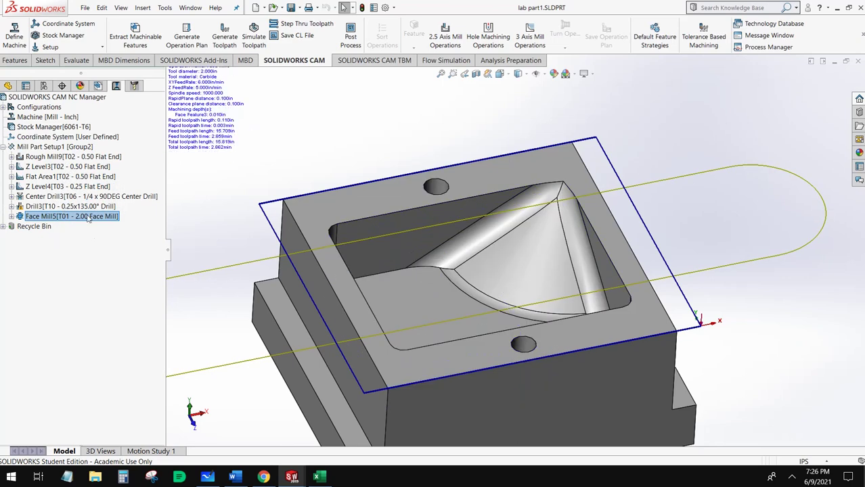
pyautogui.click(50, 167)
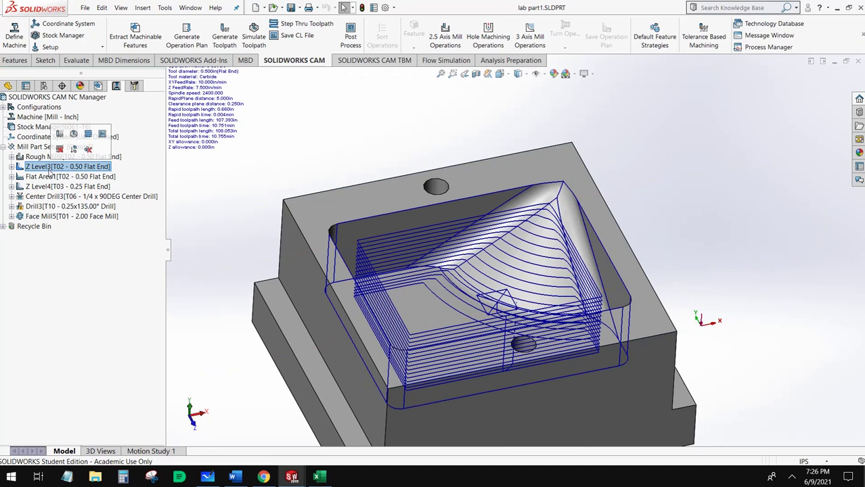
pyautogui.rightClick(49, 169)
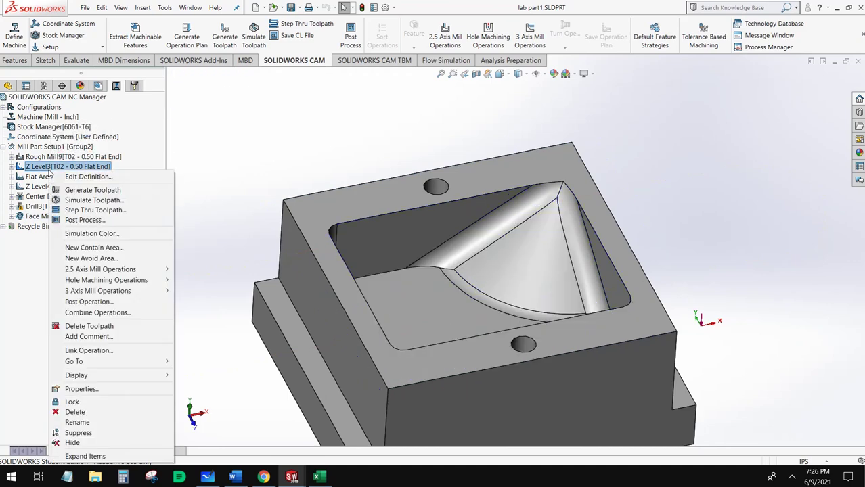
pyautogui.click(50, 159)
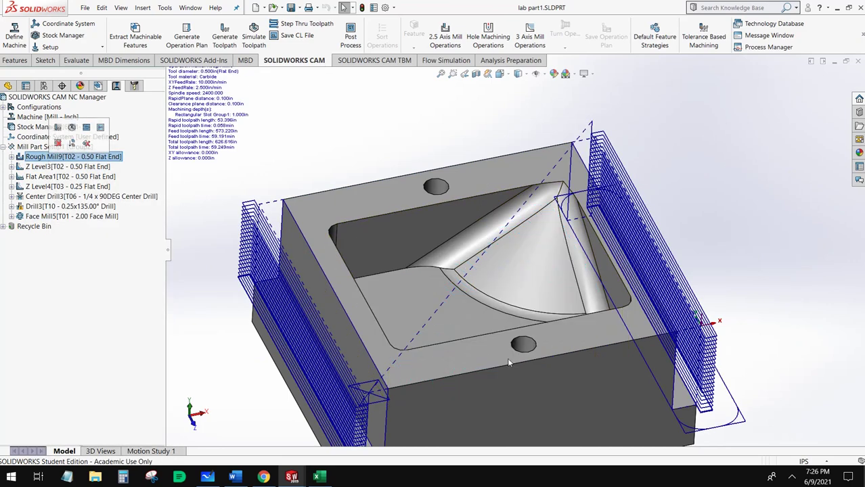
pyautogui.moveTo(512, 376); pyautogui.dragTo(447, 369, button='middle')
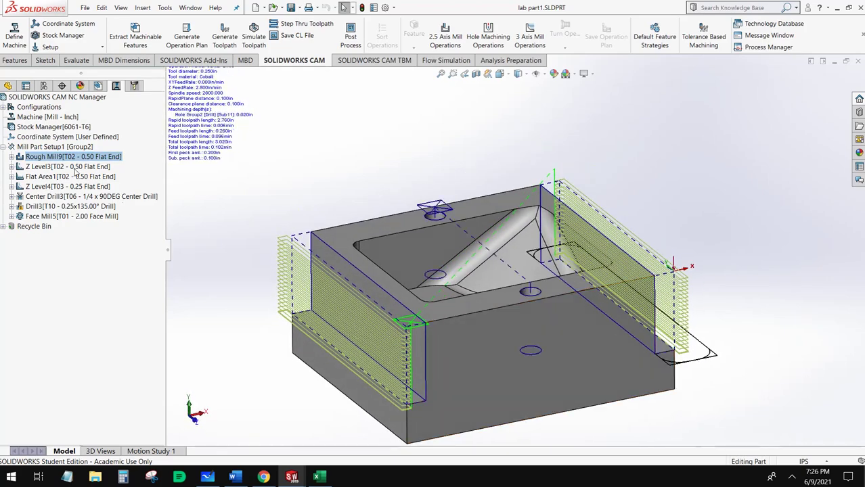
# - Set the Rough Mill operation's XY feedrate to 15 in/min, accept the operation parameters and regenerate the toolpath
pyautogui.rightClick(66, 156)
pyautogui.click(78, 163)
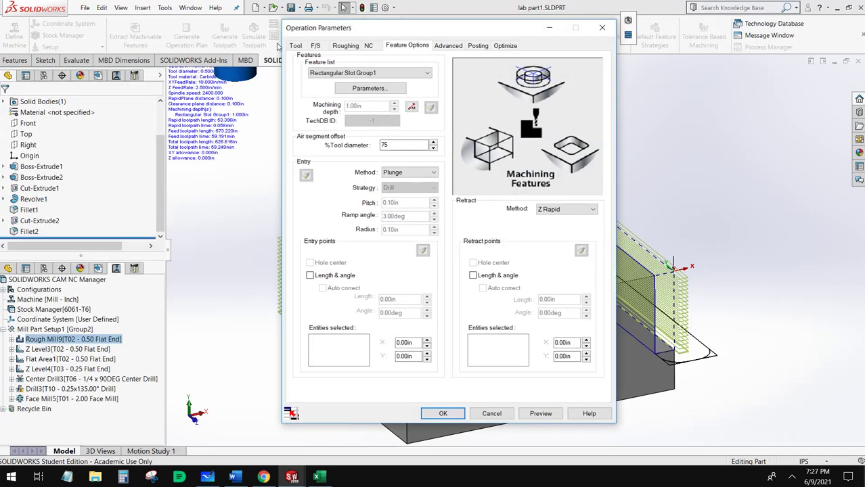
pyautogui.click(315, 46)
pyautogui.click(345, 45)
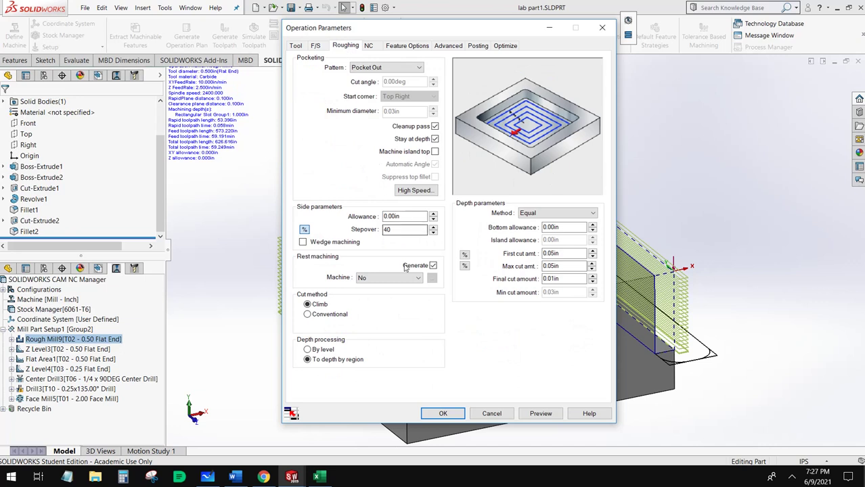
pyautogui.click(326, 45)
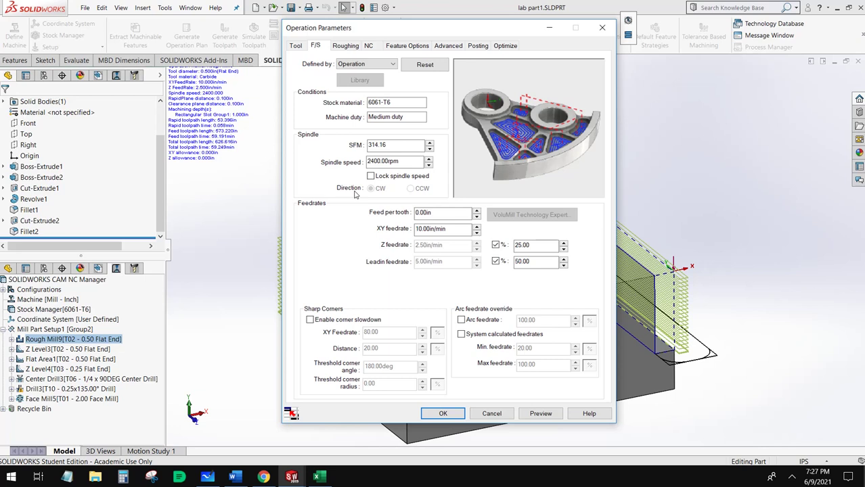
pyautogui.click(433, 229)
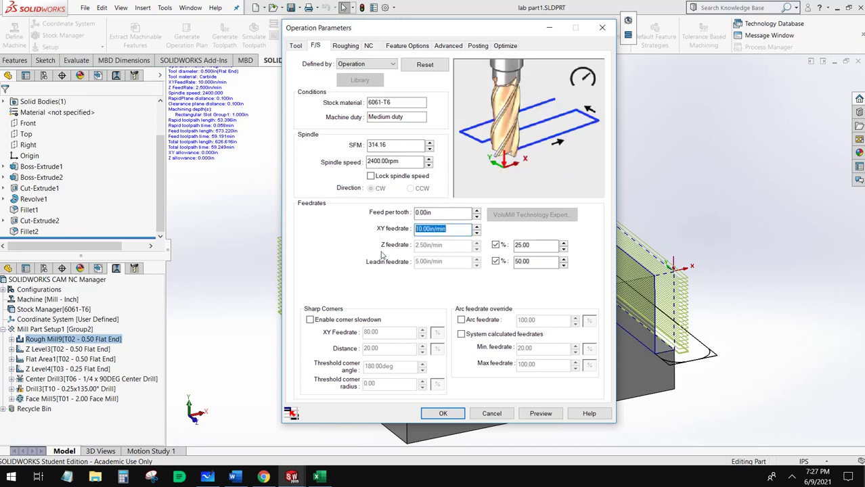
pyautogui.write('15')
pyautogui.click(345, 45)
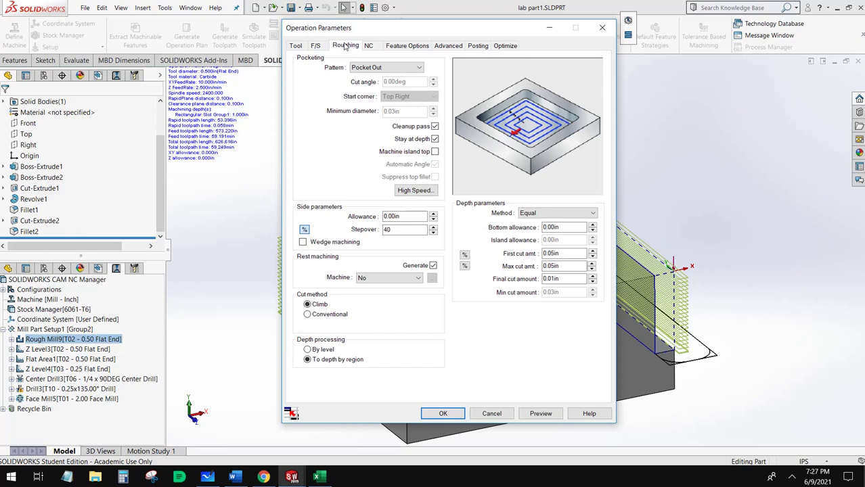
pyautogui.click(315, 46)
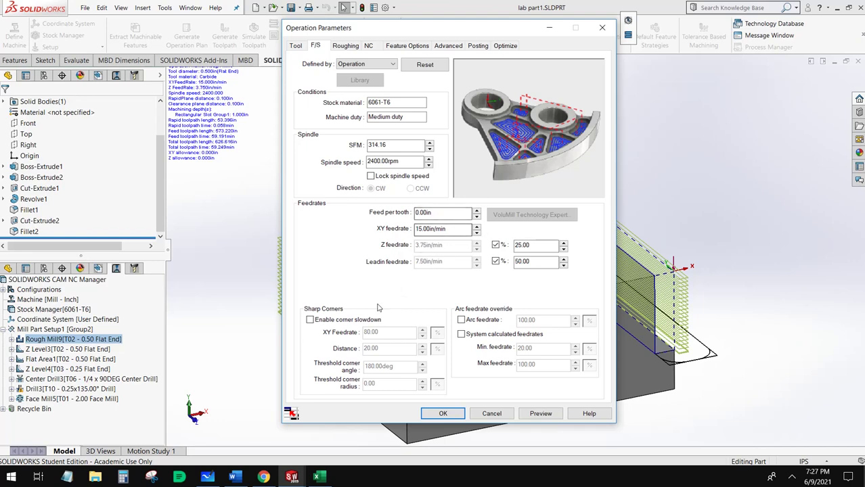
pyautogui.click(444, 413)
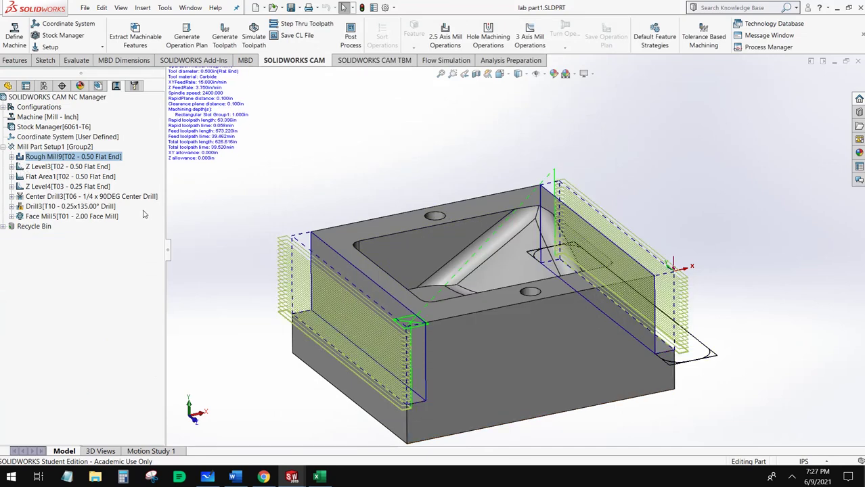
pyautogui.click(234, 40)
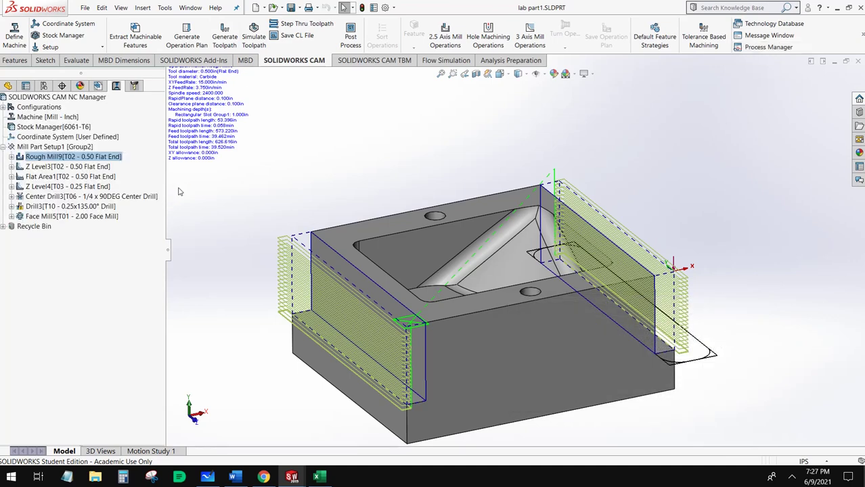
pyautogui.click(102, 159)
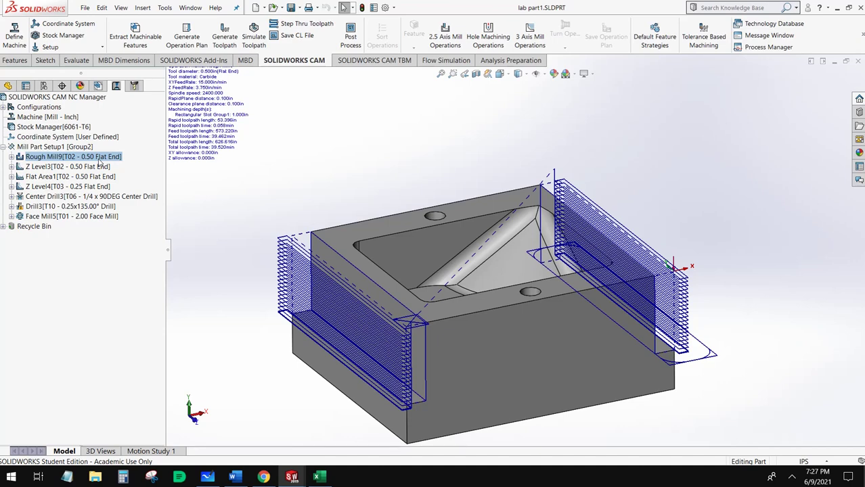
# - Set the constant cut amount of the 0.25 Flat End Z Level operation to 0.010 in and regenerate its toolpath
pyautogui.click(96, 188)
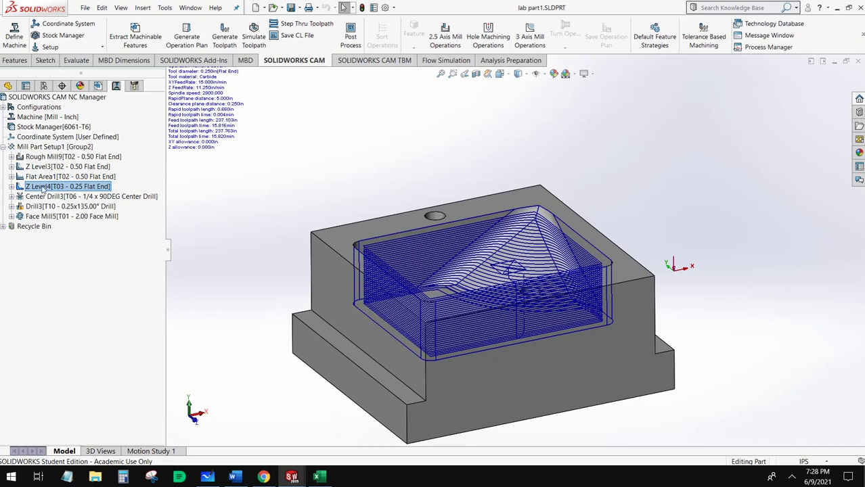
pyautogui.rightClick(43, 190)
pyautogui.click(64, 180)
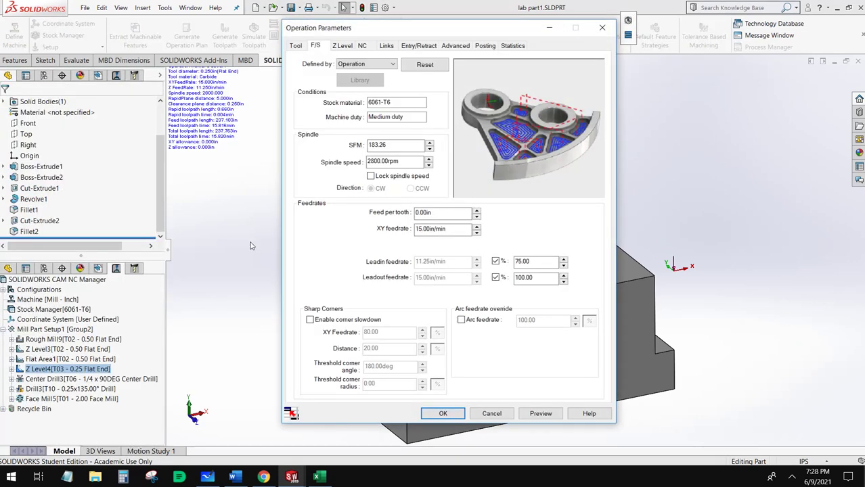
pyautogui.click(342, 45)
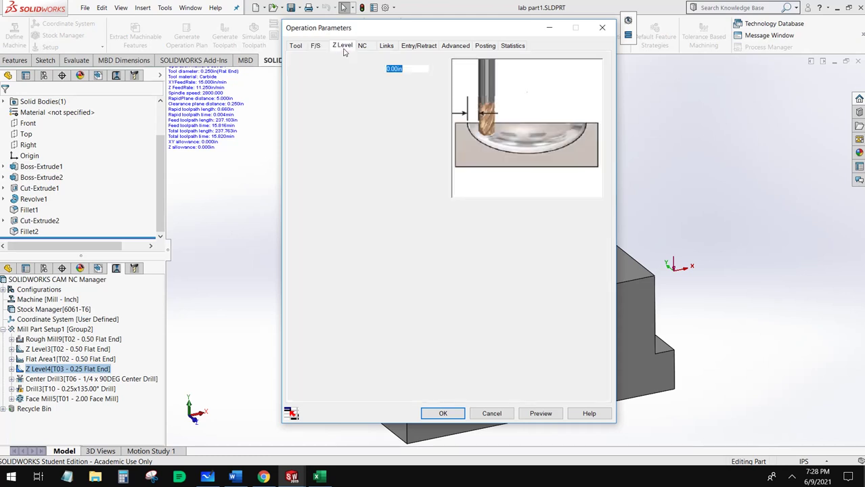
pyautogui.doubleClick(409, 235)
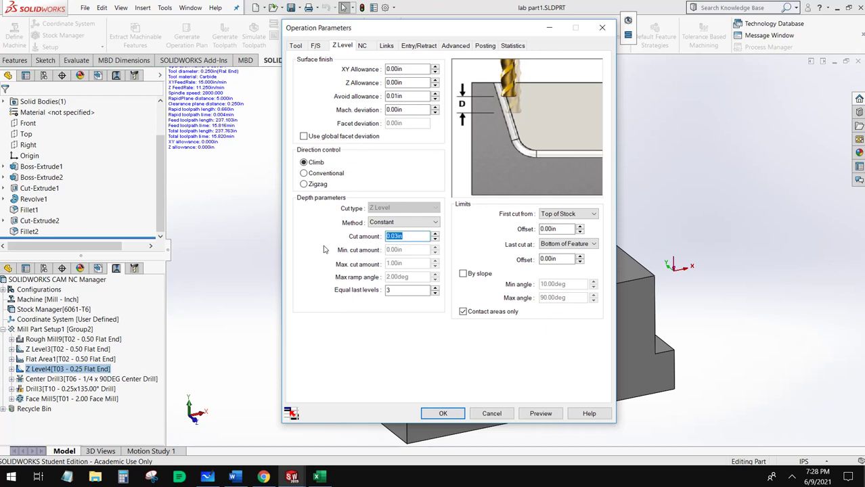
pyautogui.write('010')
pyautogui.click(443, 413)
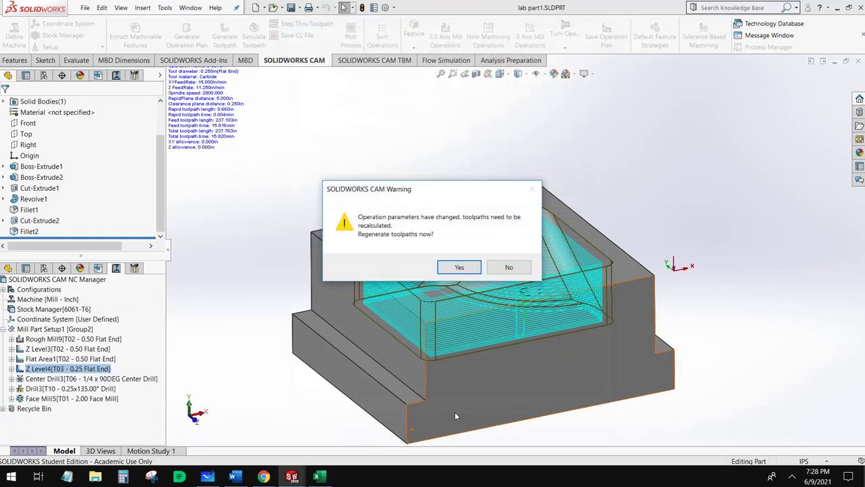
pyautogui.click(459, 267)
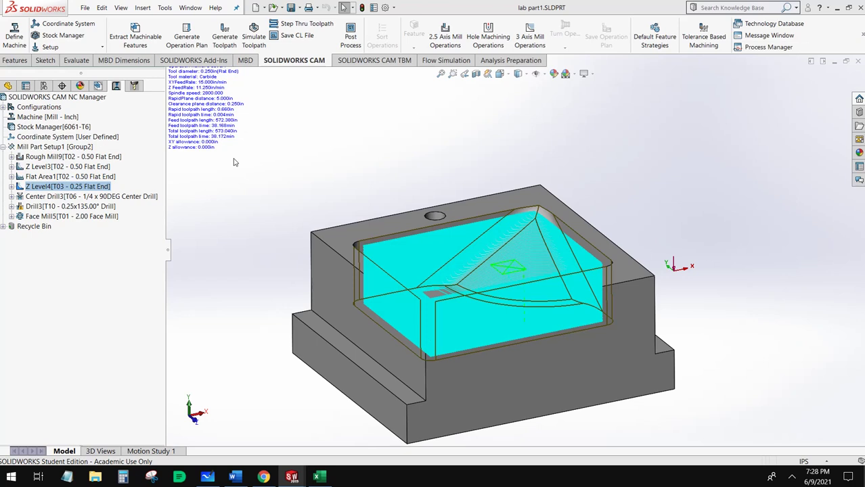
# - Simulate the toolpaths of all operations through to the end to check the finer Z Level cut
pyautogui.moveTo(100, 164)
pyautogui.click(248, 45)
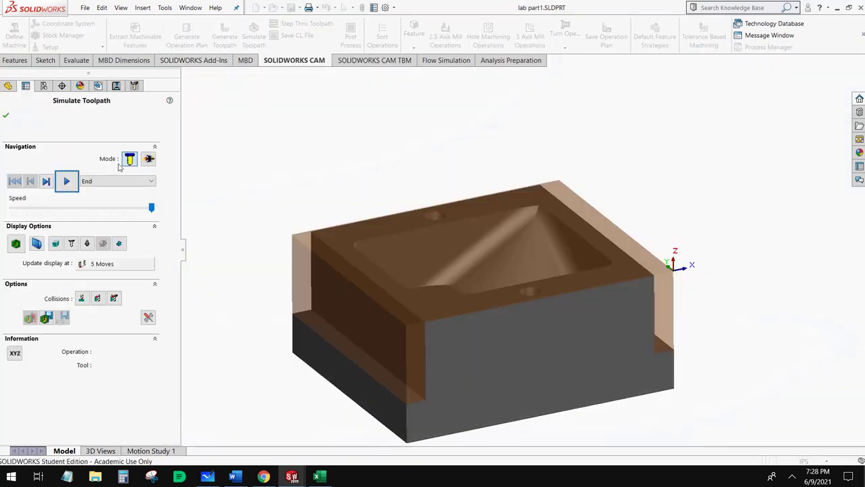
pyautogui.click(66, 181)
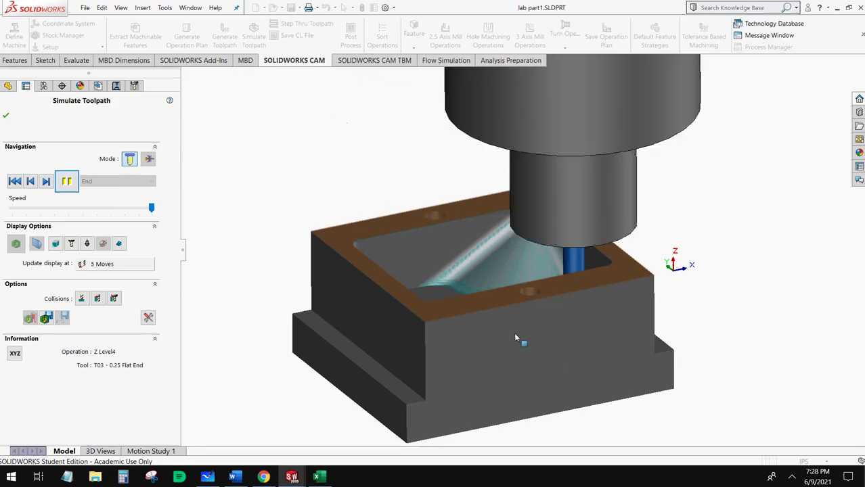
# - Examine the simulated step marks on the cone inside the pocket up close, and exit the simulation
pyautogui.scroll(-8, 504, 305)
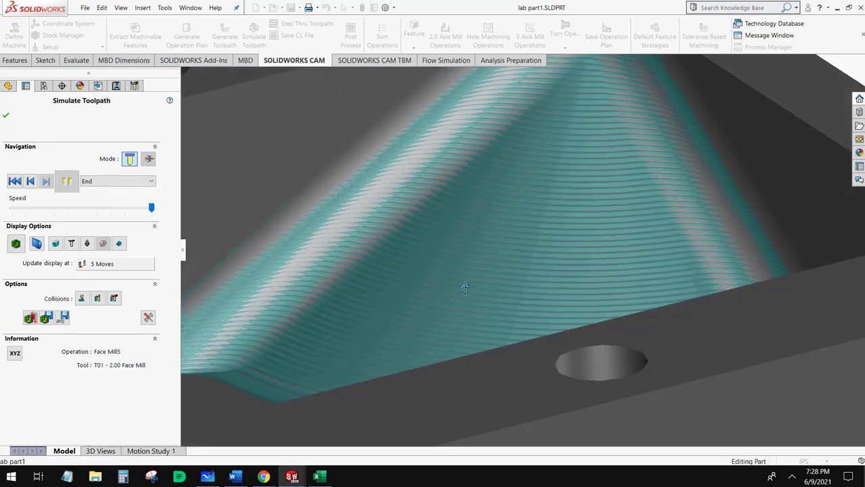
pyautogui.moveTo(465, 289); pyautogui.dragTo(432, 295, button='middle')
pyautogui.press('f')
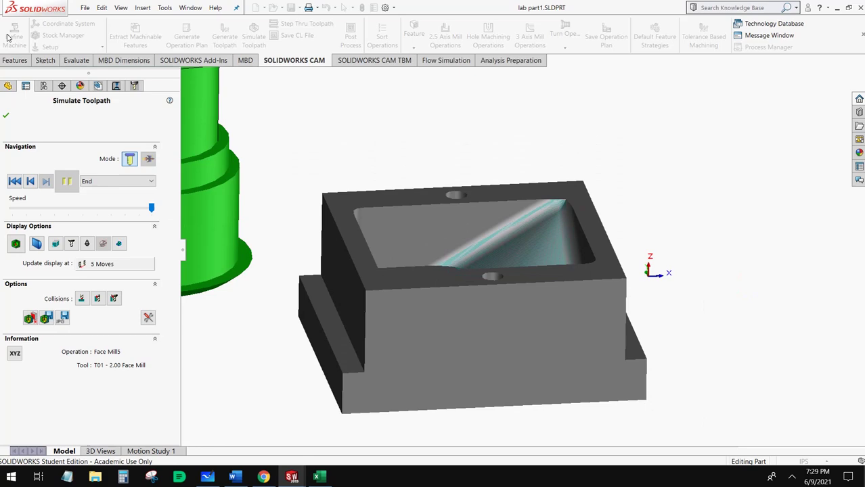
pyautogui.click(5, 115)
pyautogui.moveTo(470, 358); pyautogui.dragTo(496, 363, button='middle')
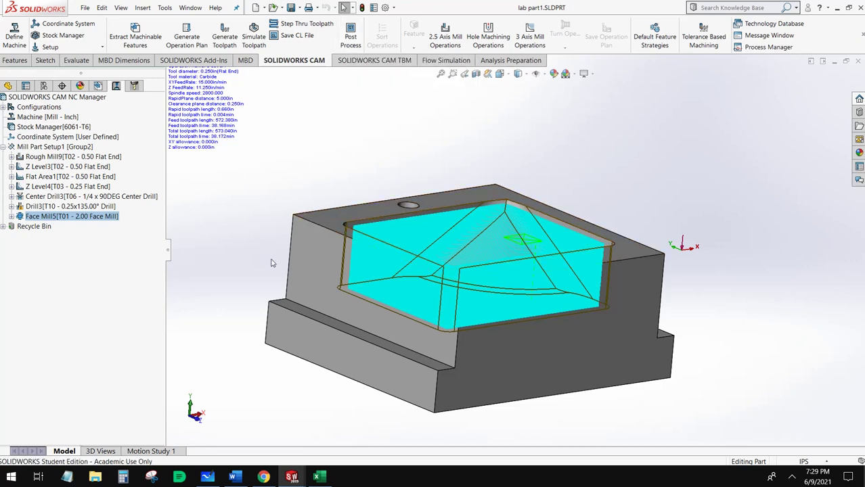
pyautogui.click(791, 477)
pyautogui.click(768, 433)
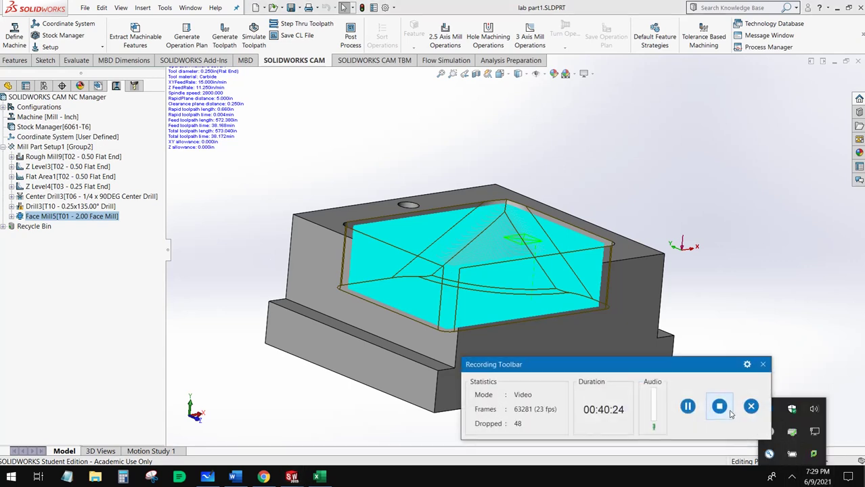